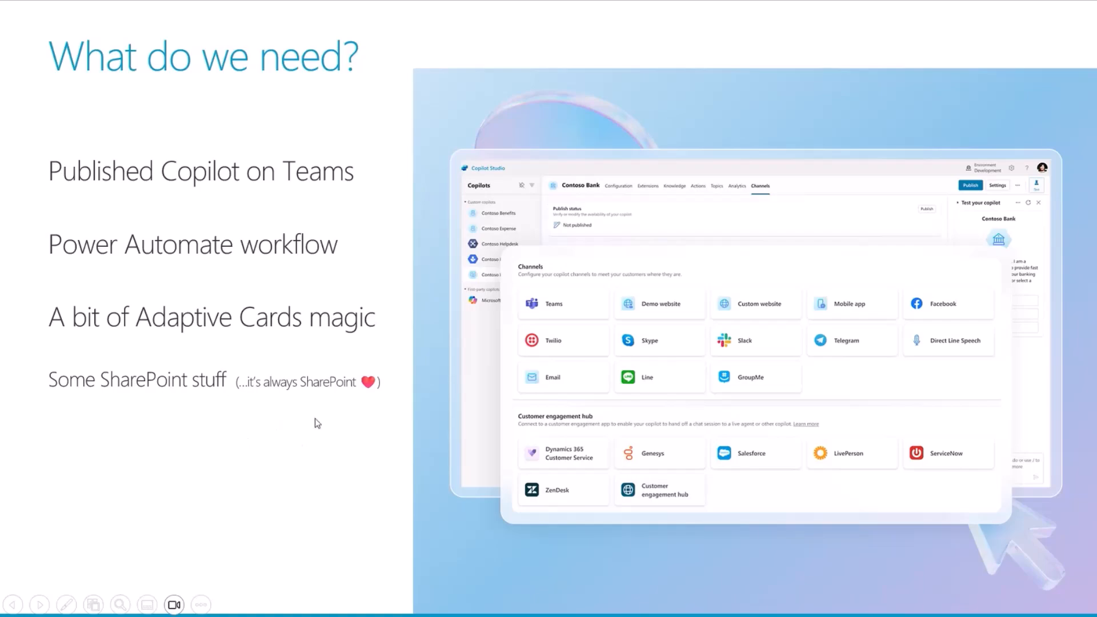
key("Right")
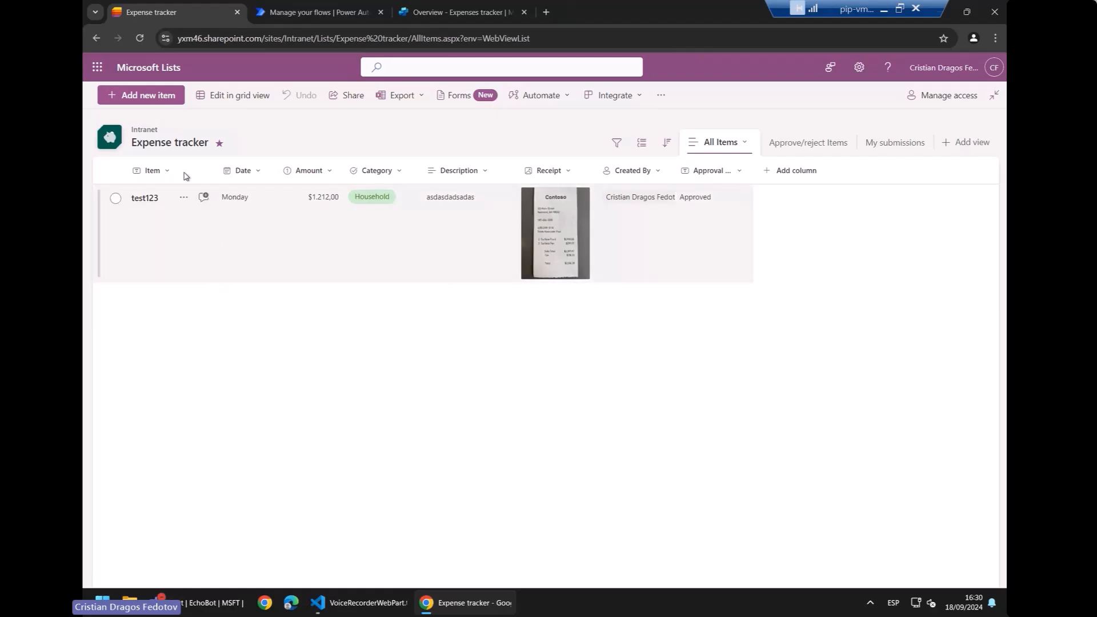
Step: Look over the Expenses flow in Power Automate and switch to the Expenses tracker copilot in Copilot Studio
left_click(320, 14)
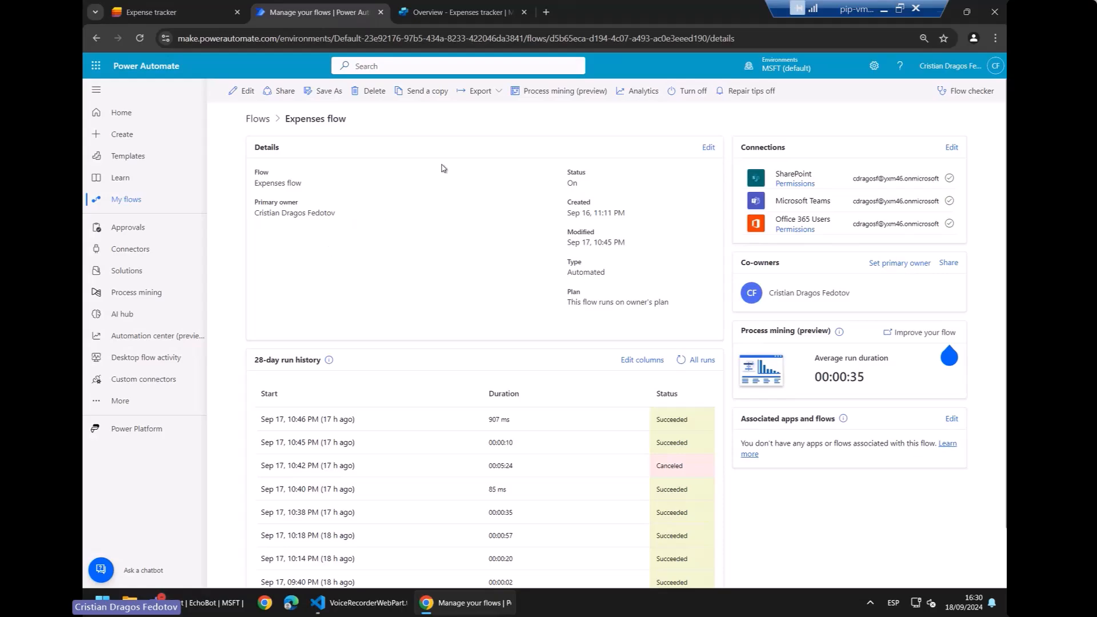
left_click(458, 12)
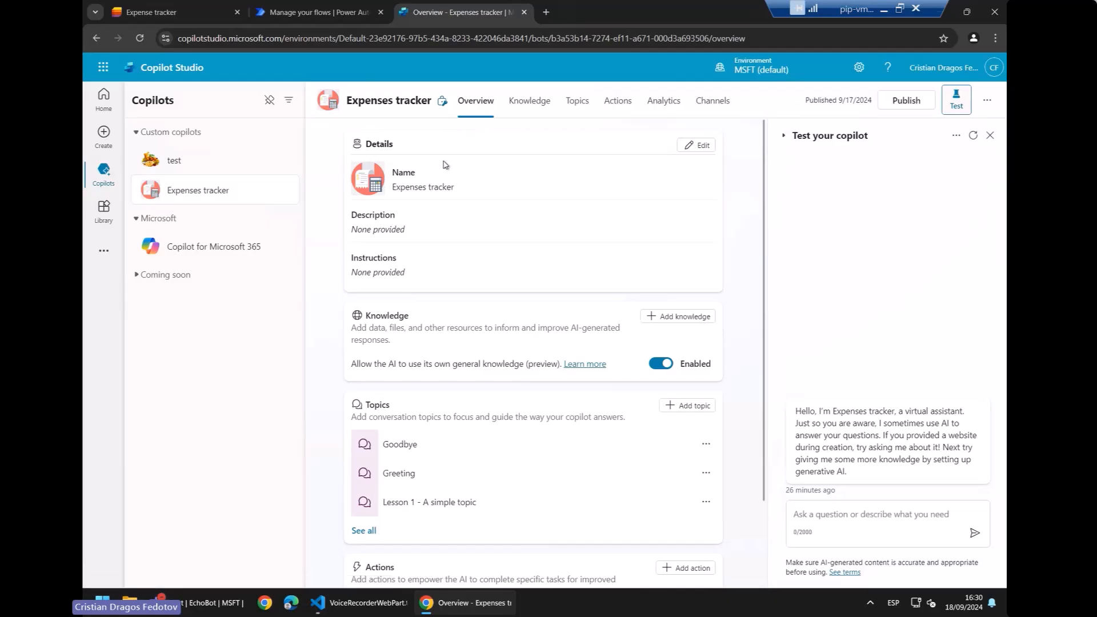
Step: Examine the New receipt topic of the Expenses tracker copilot with the test pane closed
left_click(576, 102)
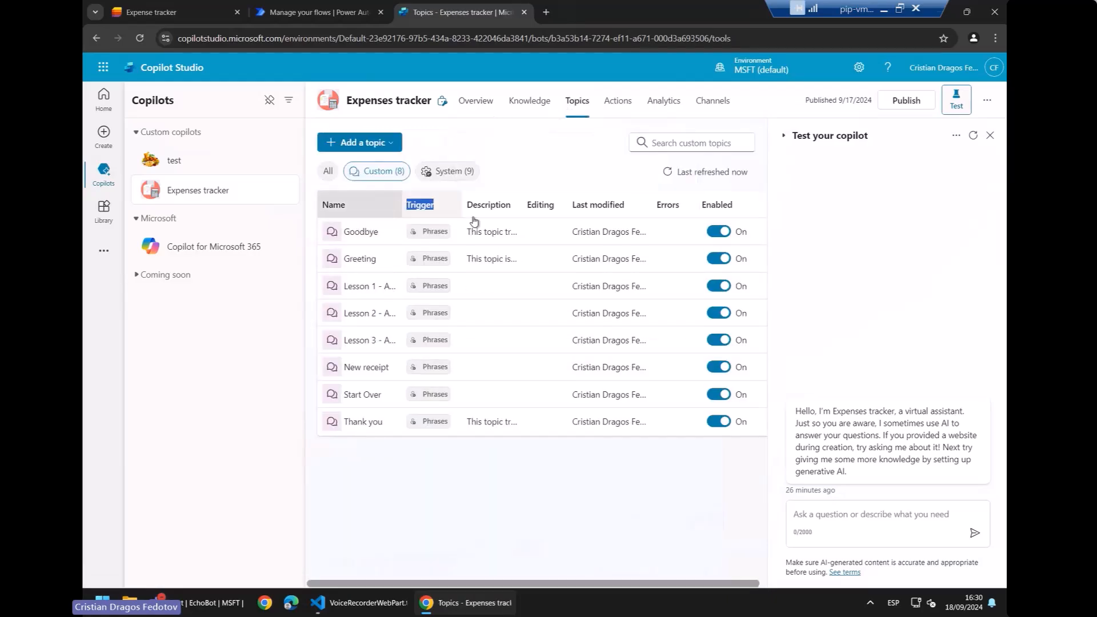
double_click(448, 212)
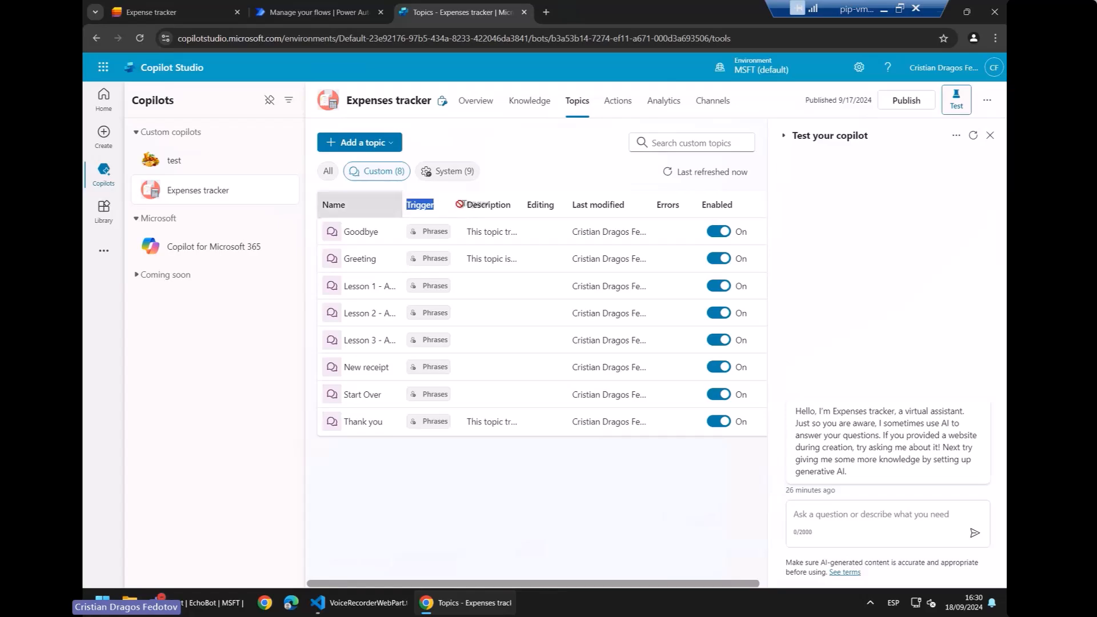
left_click(403, 204)
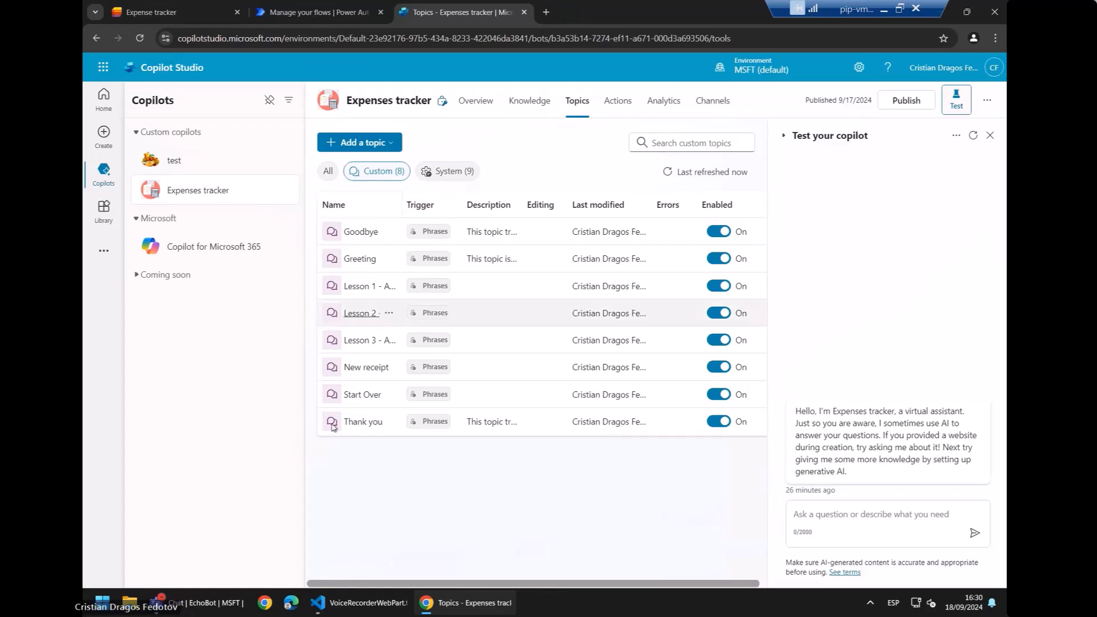
left_click(367, 369)
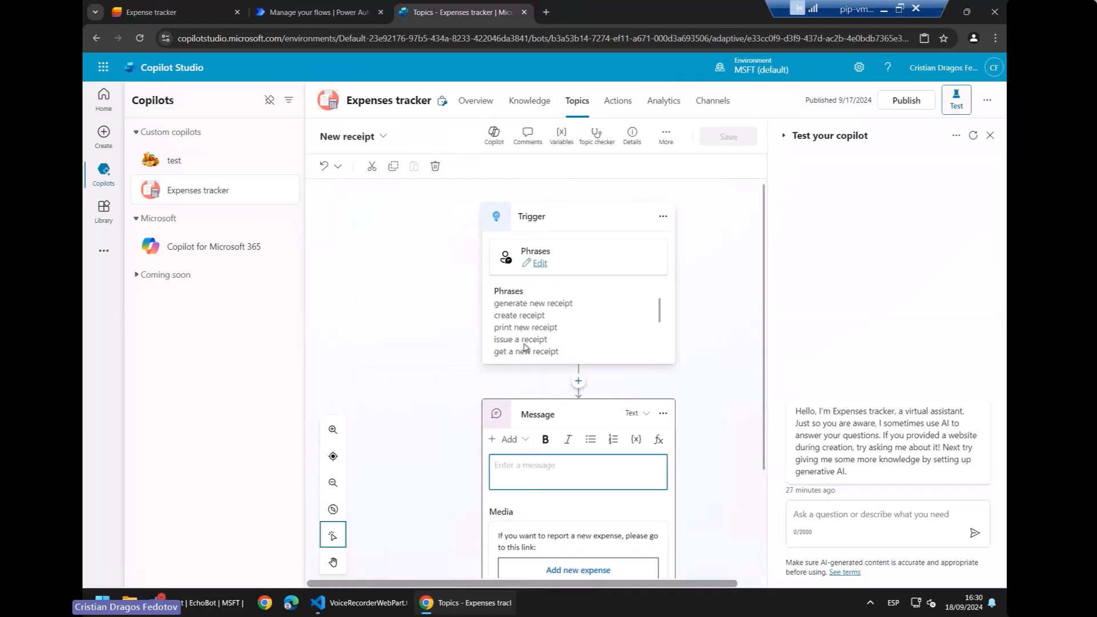
left_click(991, 136)
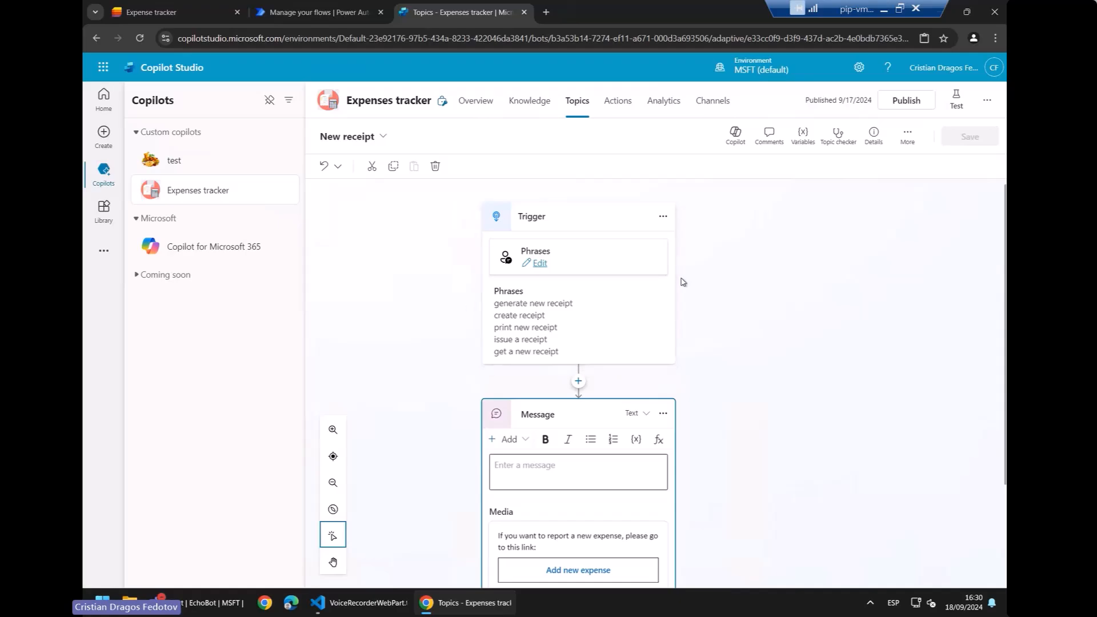
double_click(706, 399)
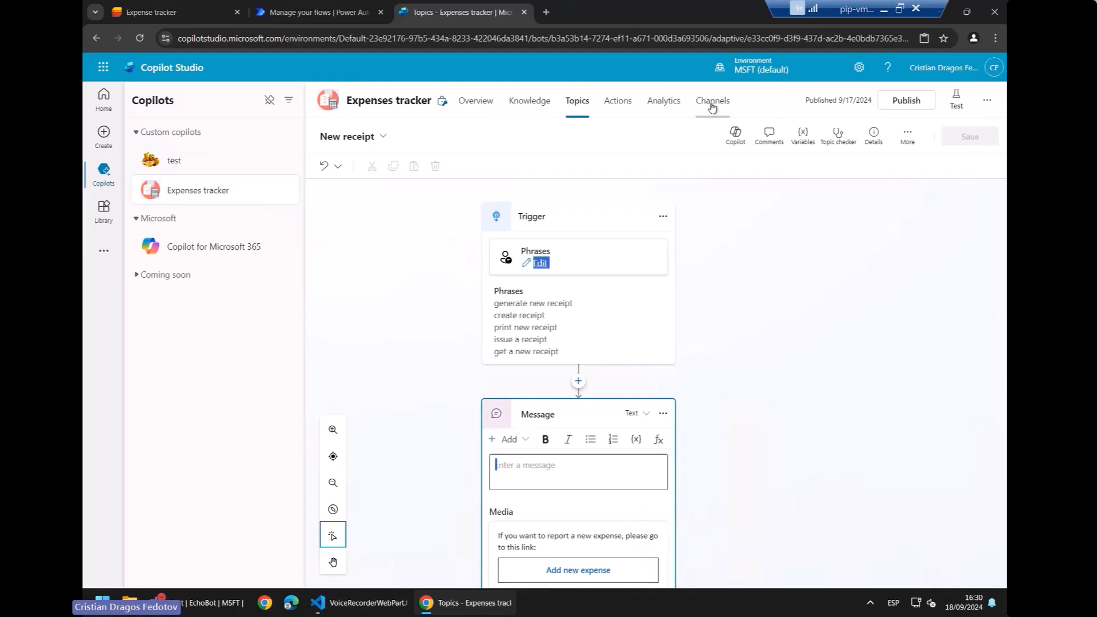
Step: Review the edit details and availability options of the copilot's Microsoft Teams channel
left_click(712, 108)
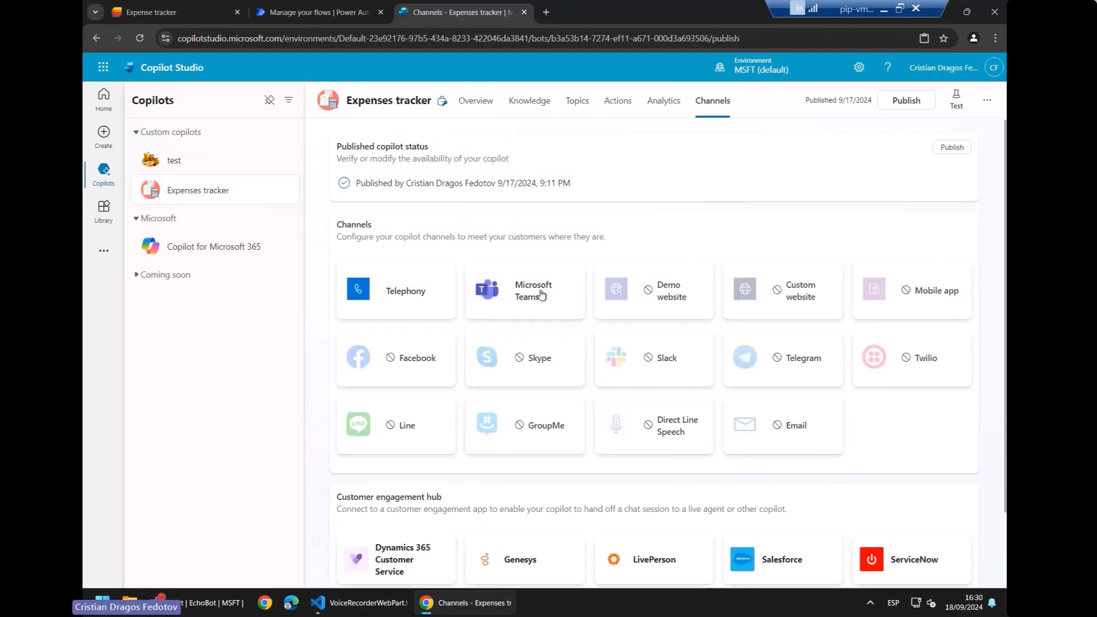
left_click(530, 328)
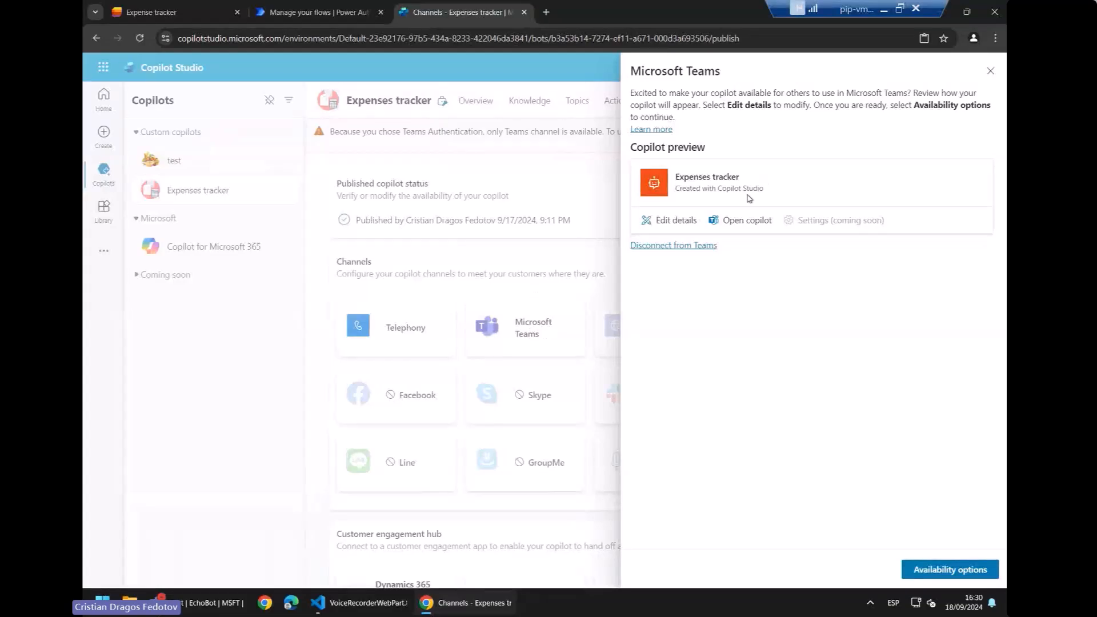
left_click(684, 221)
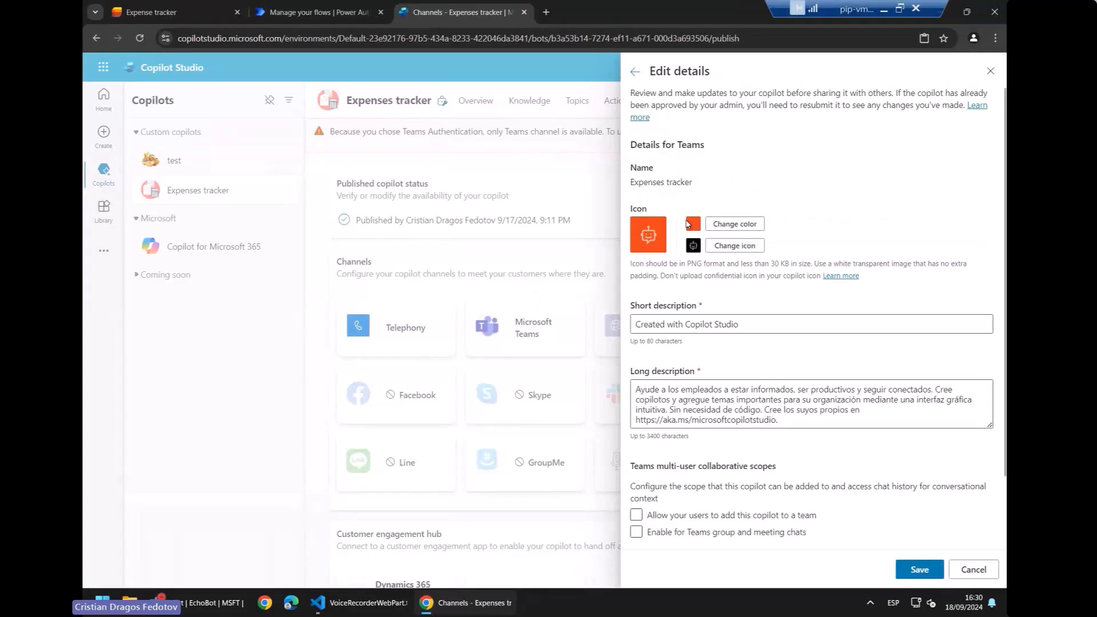
scroll(770, 337, "down", 2)
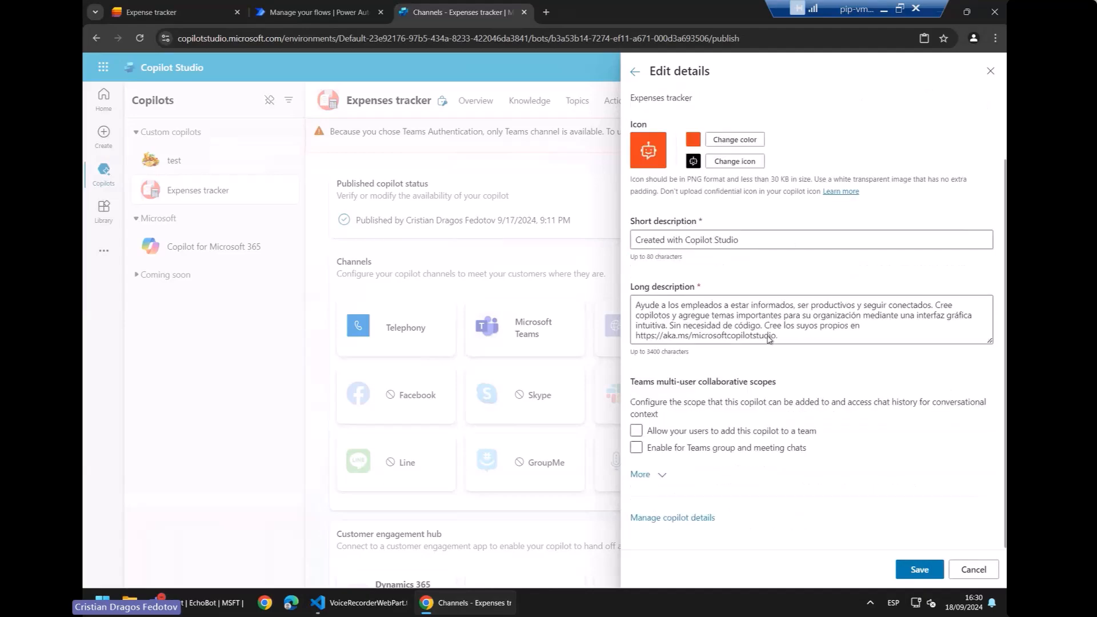
scroll(769, 338, "up", 2)
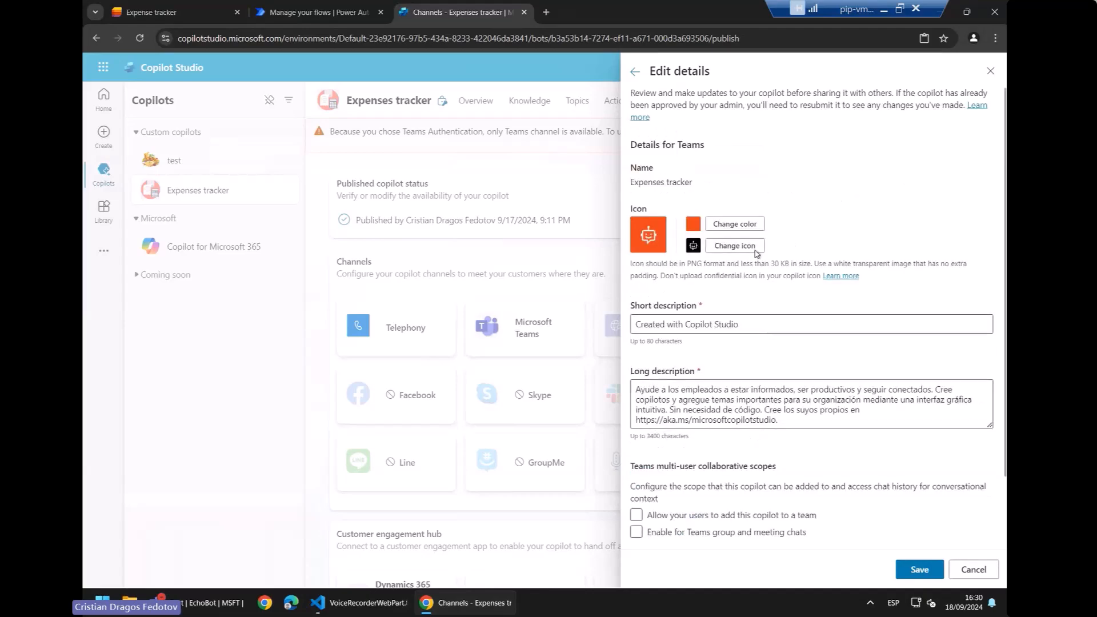
left_click(635, 71)
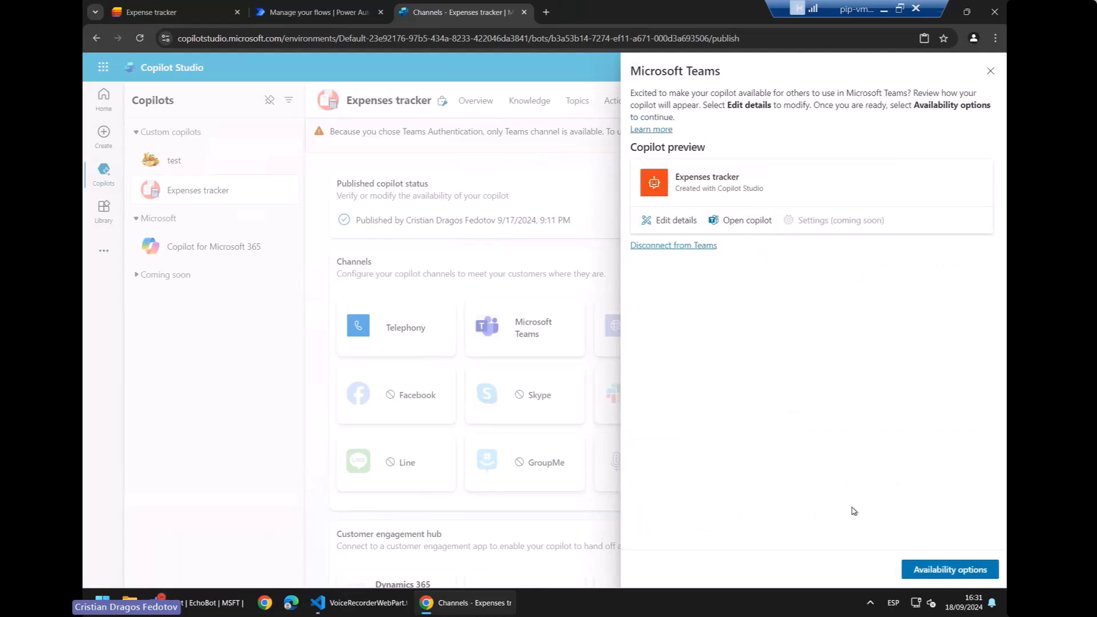
left_click(947, 570)
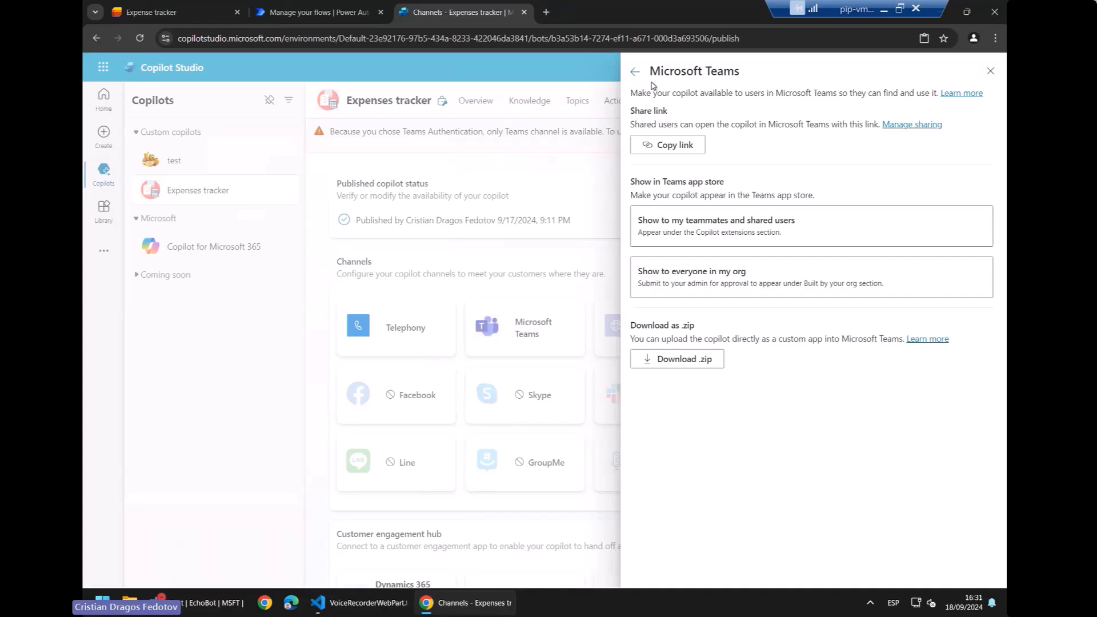
left_click(636, 72)
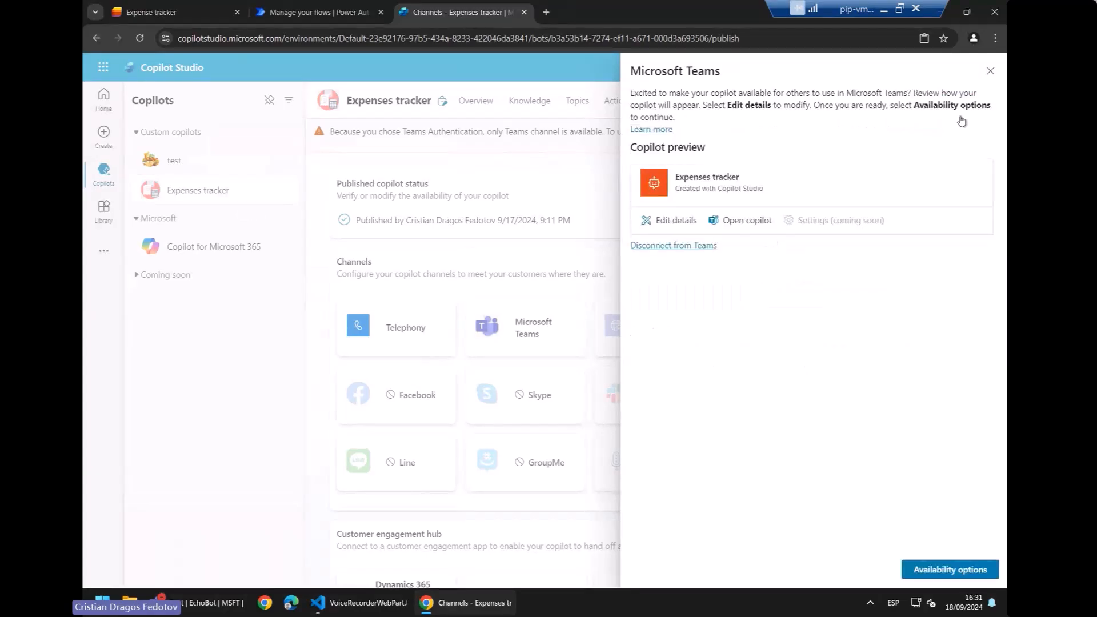
left_click(739, 221)
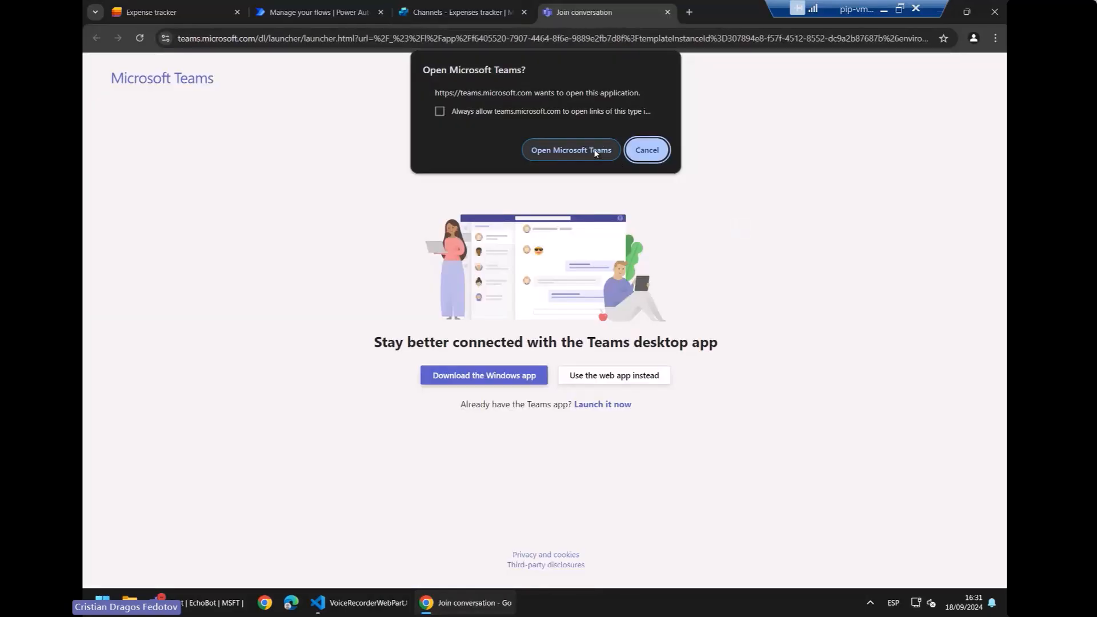
left_click(646, 150)
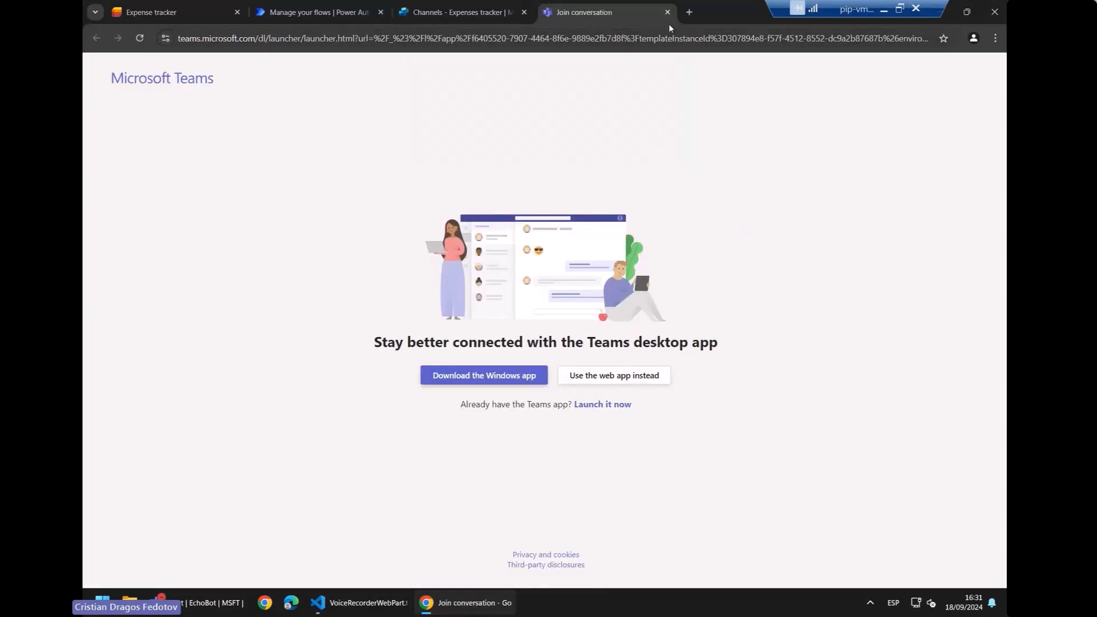
left_click(667, 12)
Step: Switch to Microsoft Teams, search for "expens" and open the Expenses tracker app
left_click(226, 605)
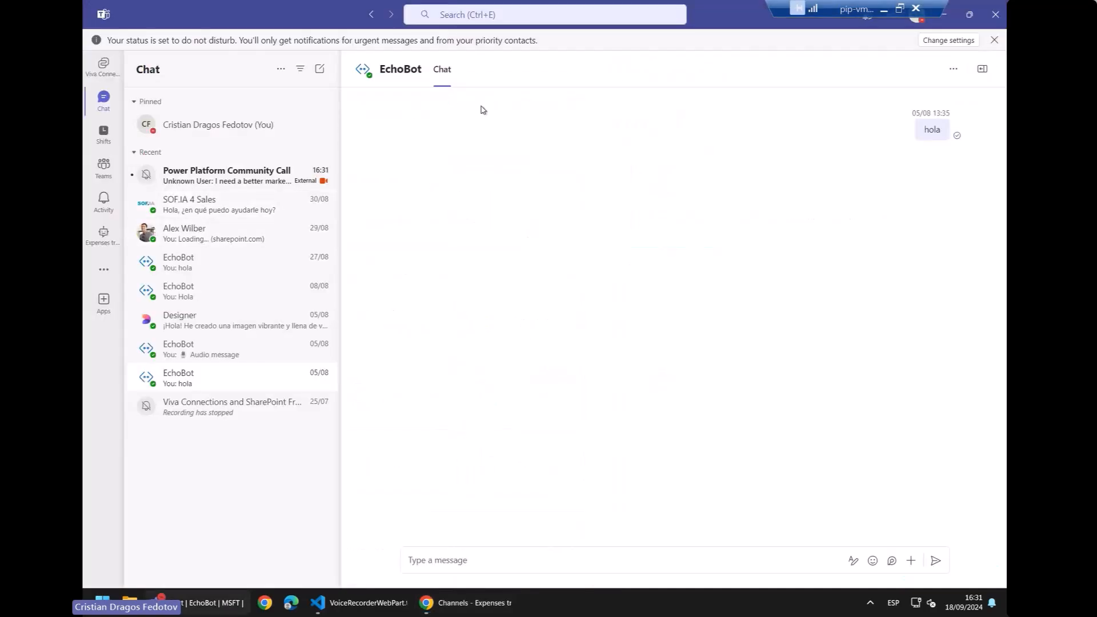
left_click(492, 15)
type("expens")
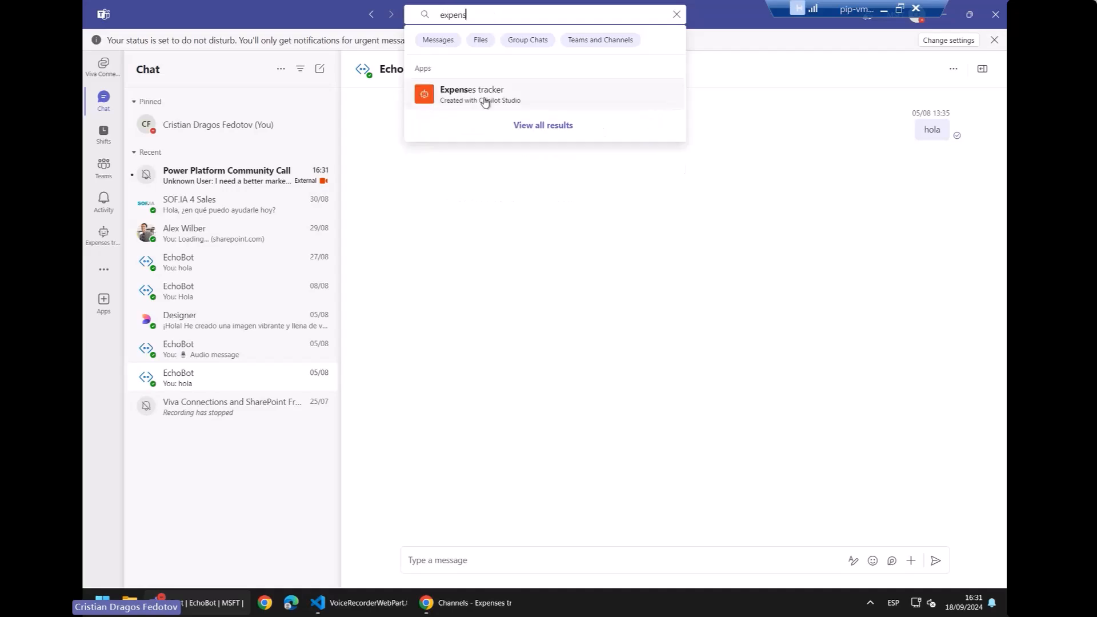
left_click(485, 103)
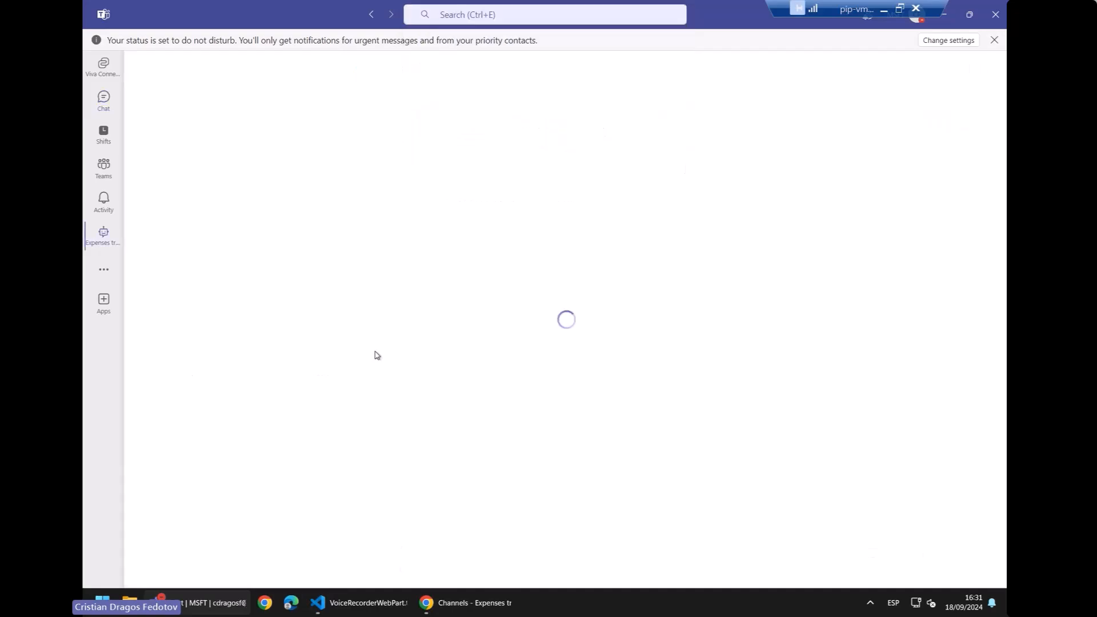
Step: Send "hey i want to create a new expense" to the Expenses tracker bot and try its Add new expense link
left_click(397, 560)
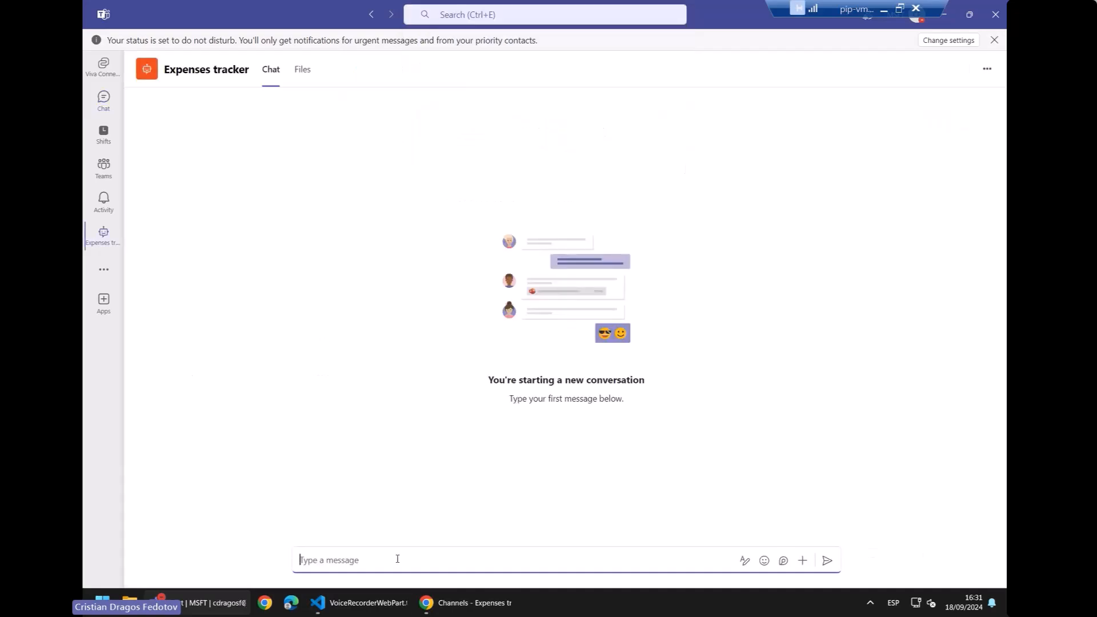
type("hey")
key("Return")
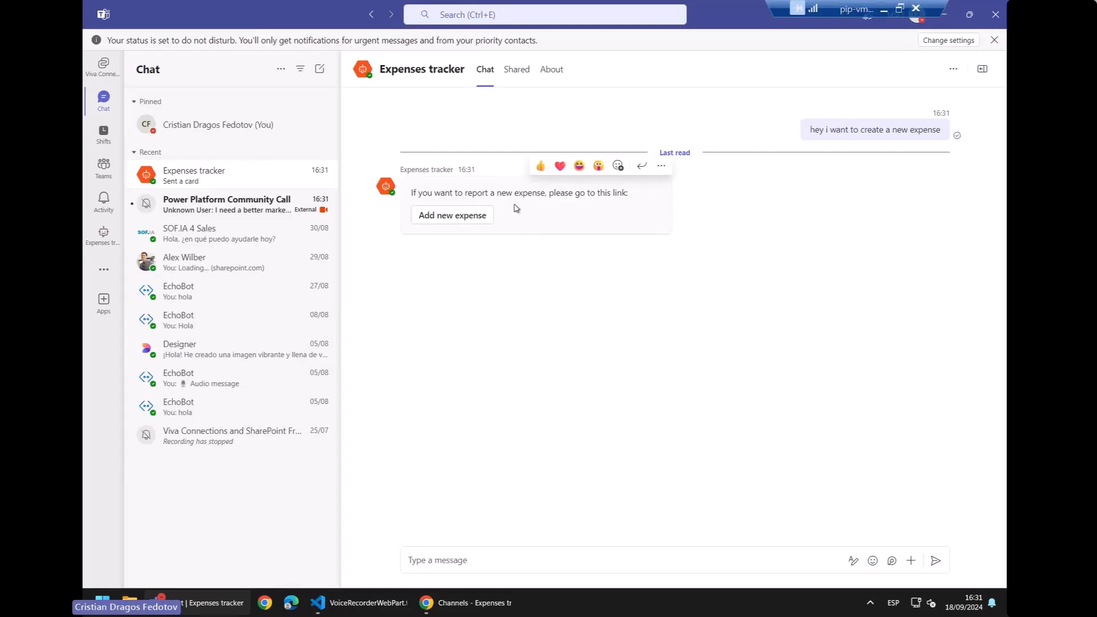
left_click(463, 220)
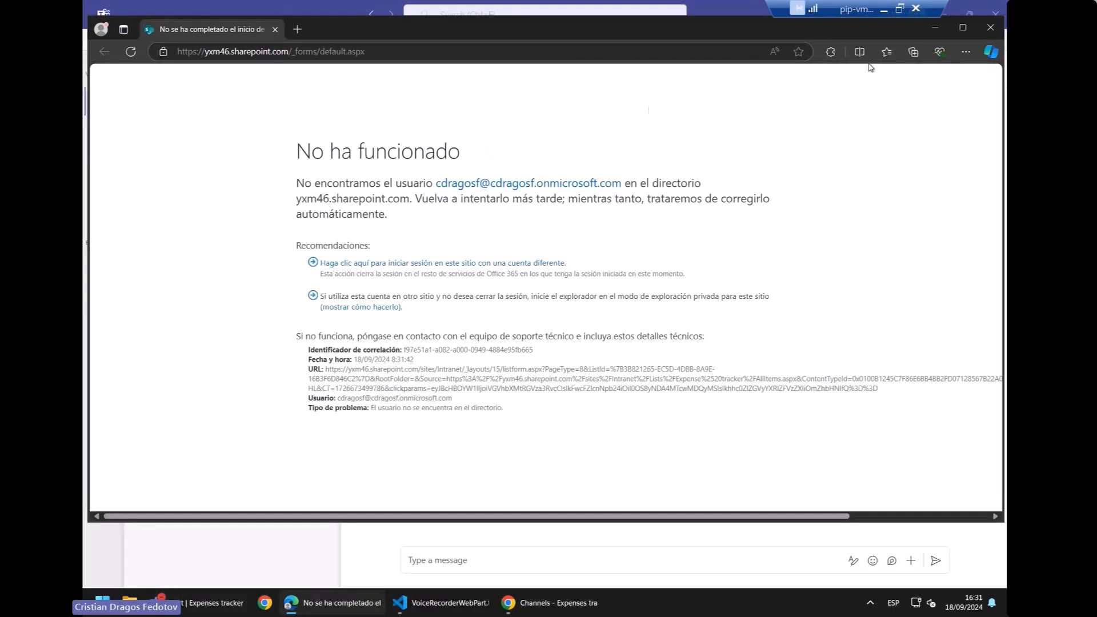
left_click(990, 27)
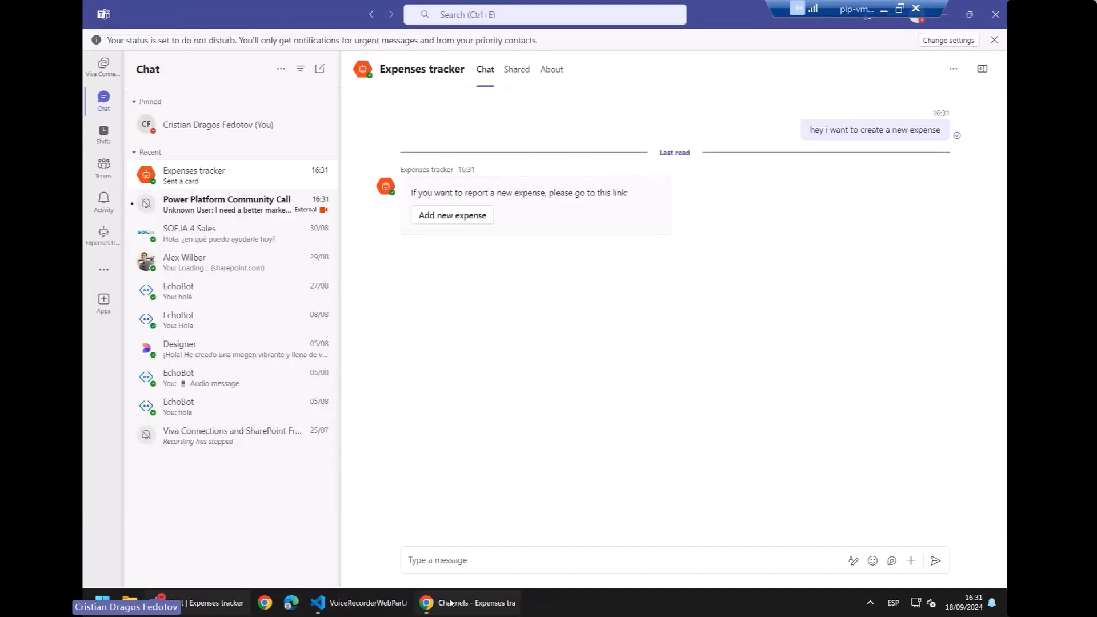
Step: Switch to the Expense tracker list in Microsoft Lists and create a new item named "This is a test expense for the demo"
left_click(451, 603)
left_click(196, 21)
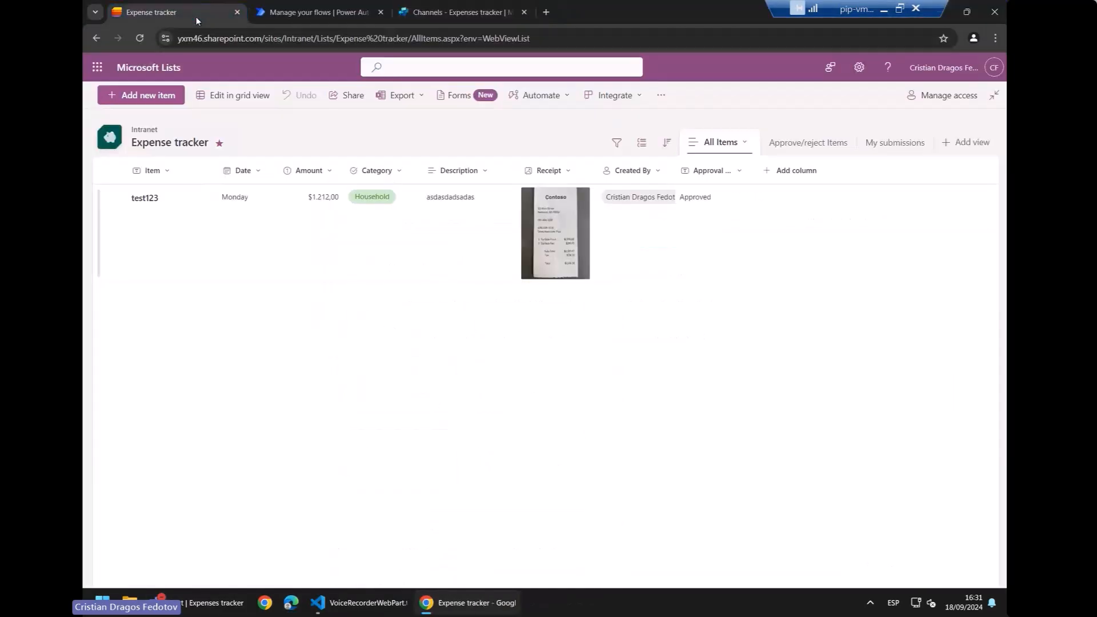
left_click(157, 97)
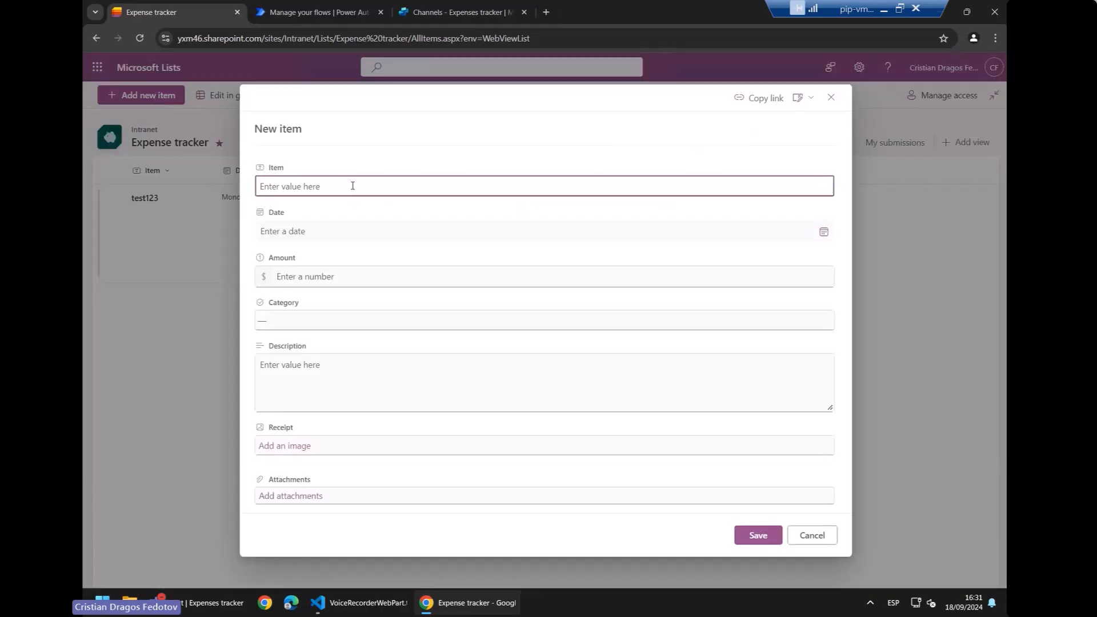
type("This is a test expense for the demo")
Step: Set the new expense's date to 18/09/2024 and its amount to 1500
left_click(341, 232)
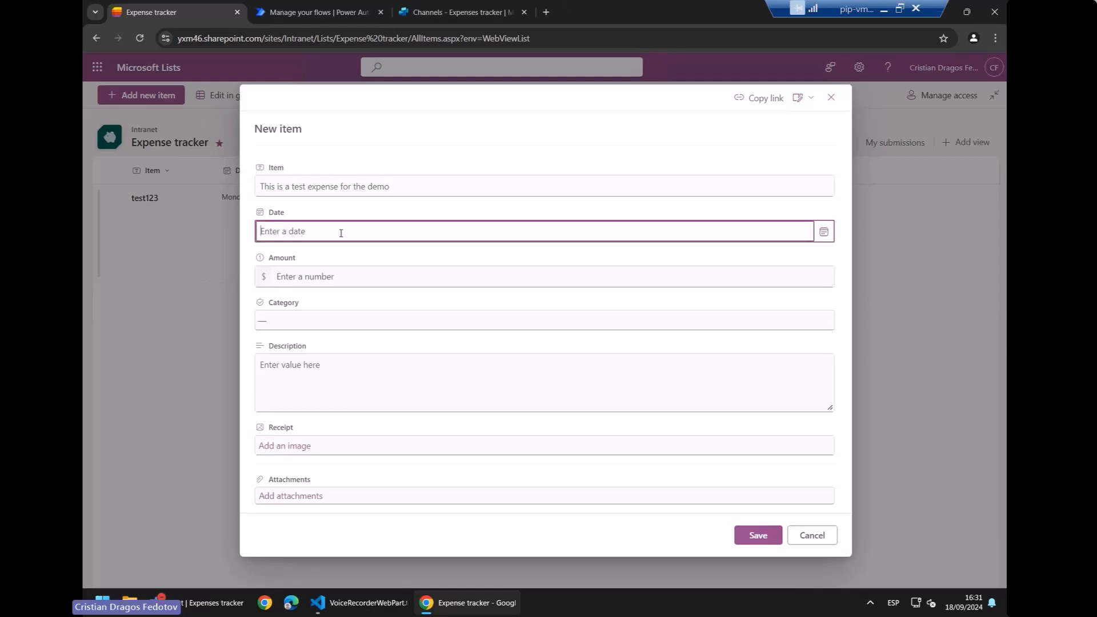
left_click(824, 231)
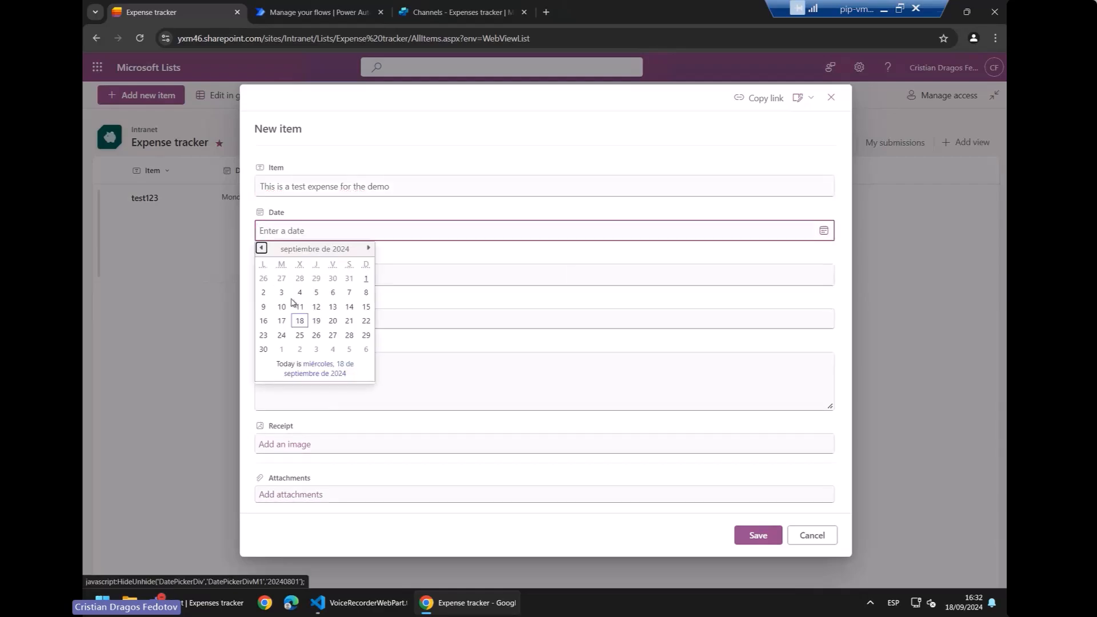
left_click(299, 321)
left_click(351, 277)
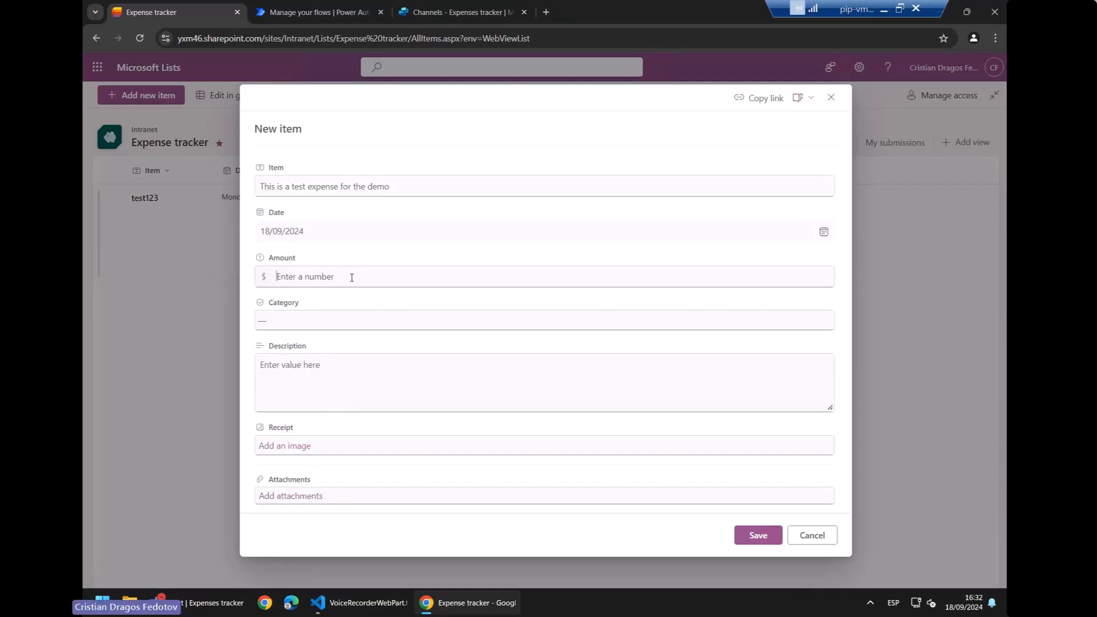
type("1500")
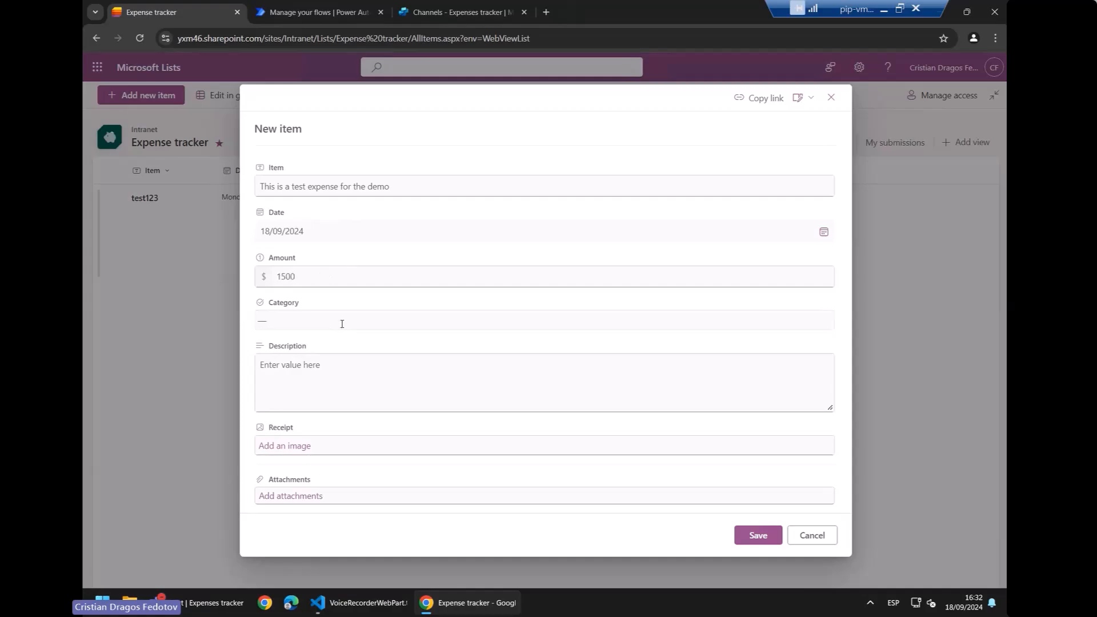
Step: Set the category to Personal and enter the description "I want to get my moneyyy!"
left_click(340, 321)
left_click(319, 356)
left_click(346, 381)
type("I want ")
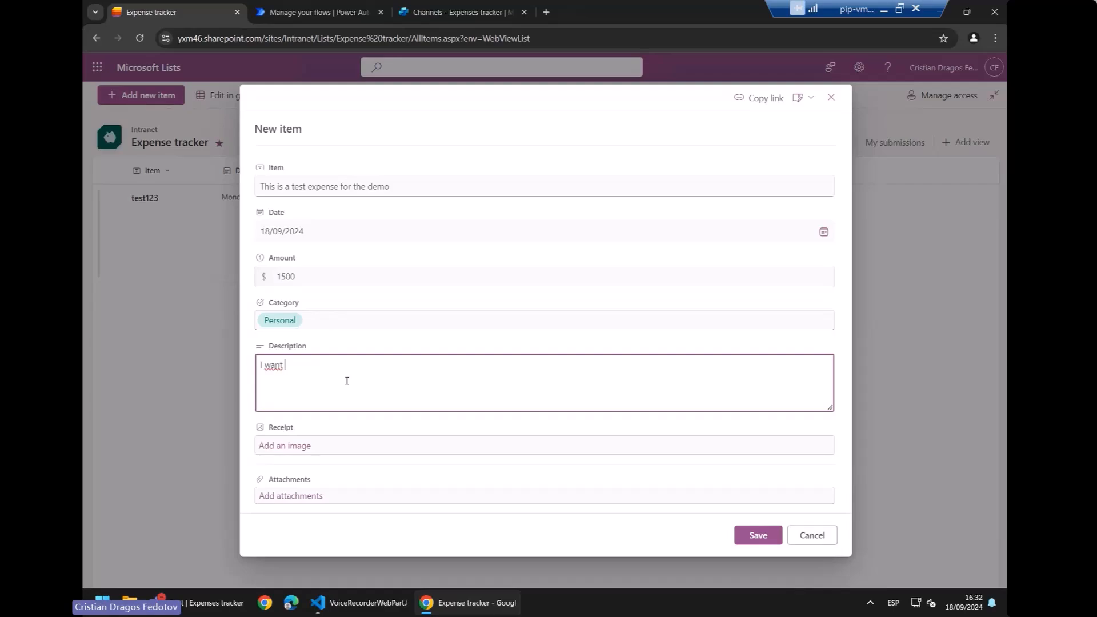
type("to get my moneyyy!")
Step: Add BgBody.png from the Desktop as the expense's receipt image
left_click(372, 446)
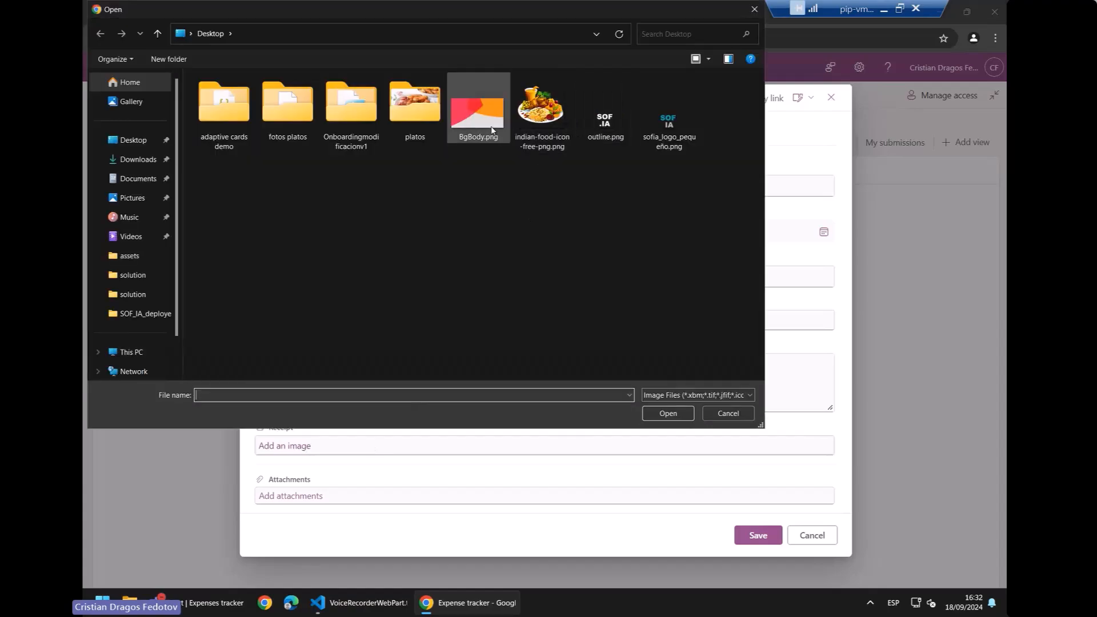
left_click(492, 129)
left_click(669, 412)
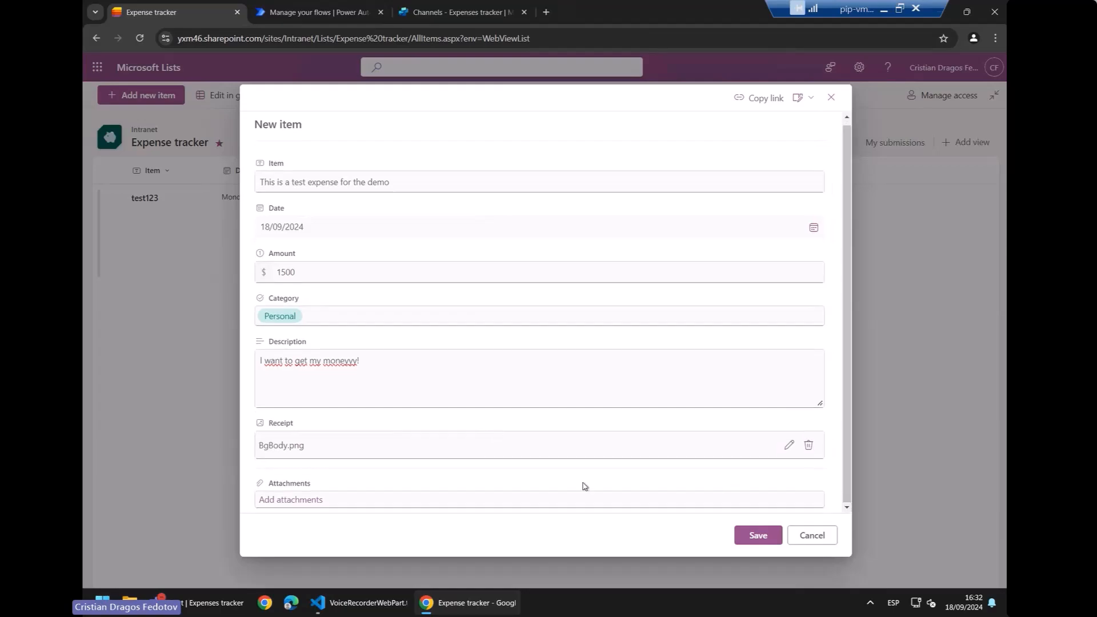
Step: Save the new test expense to the Expense tracker list
left_click(758, 537)
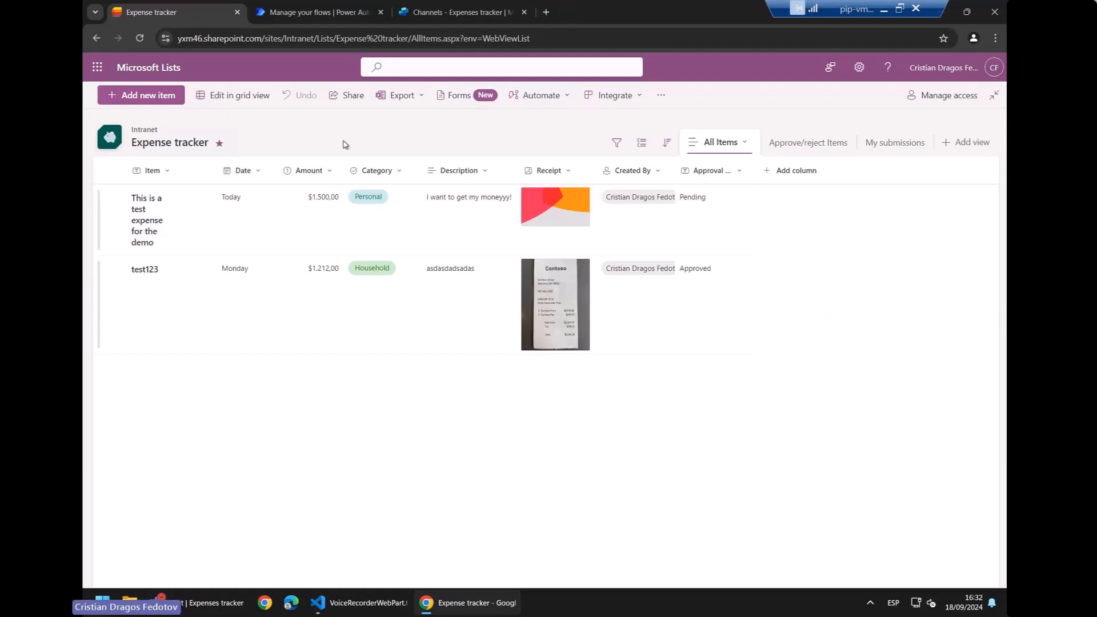
left_click(639, 97)
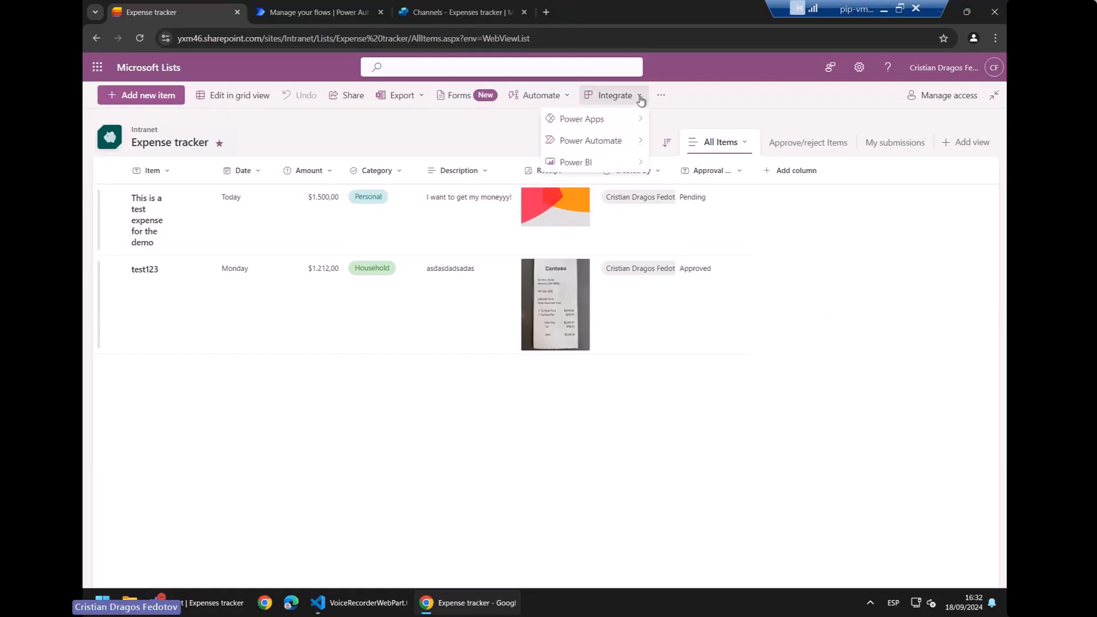
mouse_move(621, 150)
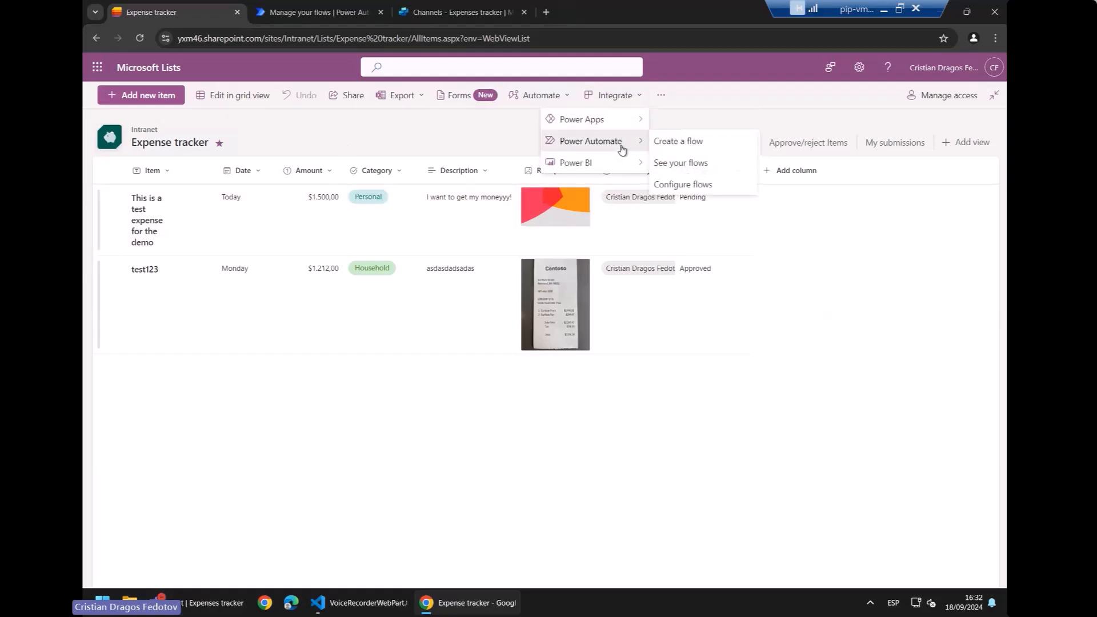
left_click(511, 139)
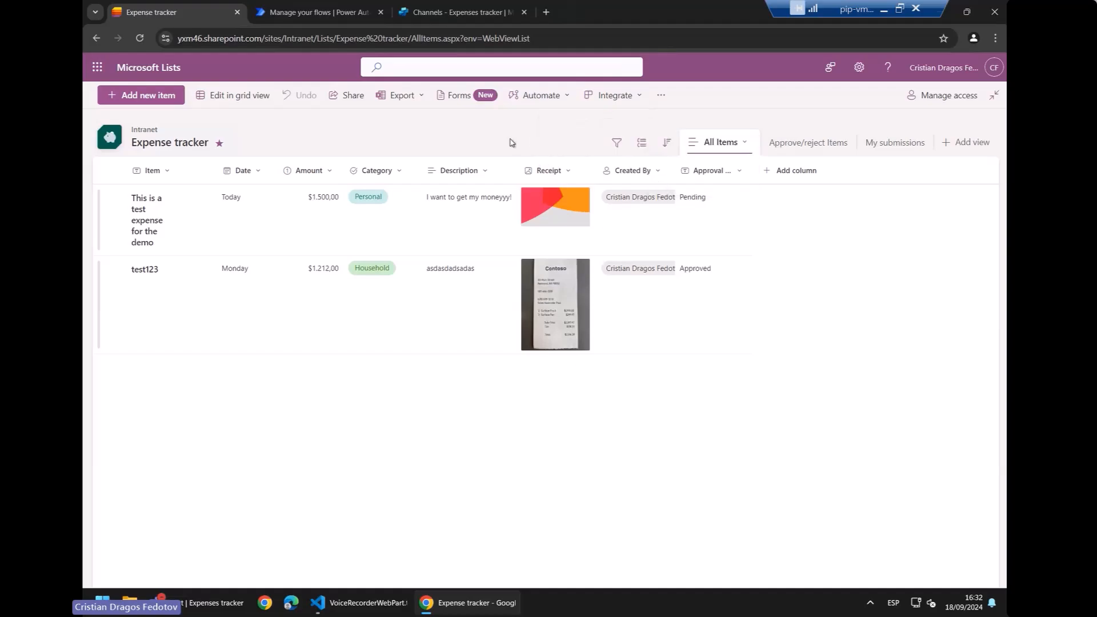
Step: Switch to the Expenses flow in Power Automate and refresh its 28-day run history
left_click(334, 19)
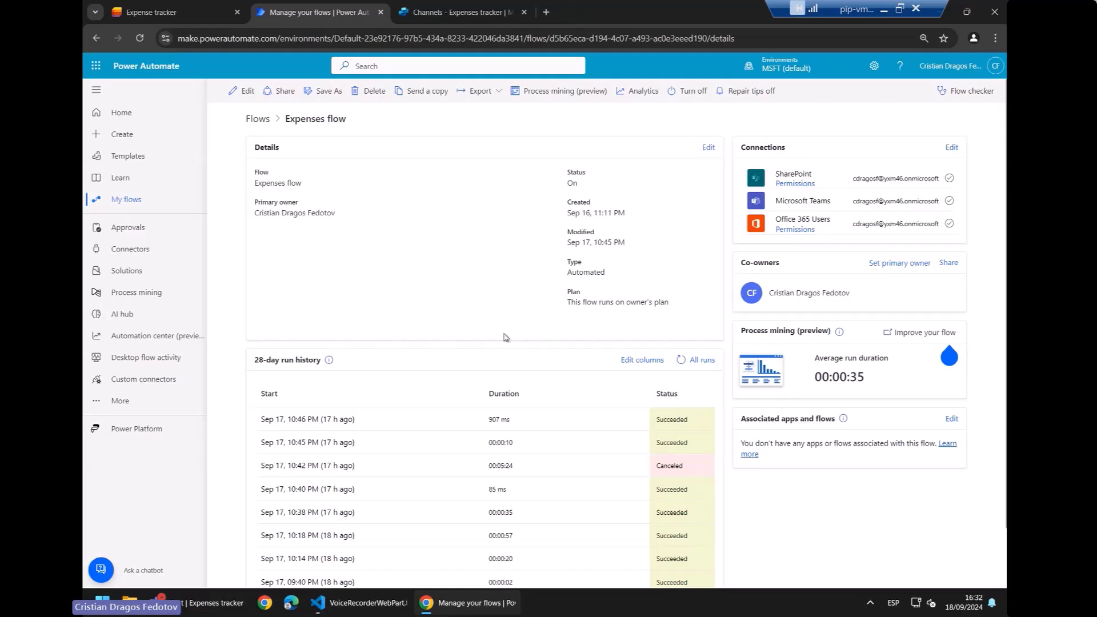
left_click(679, 361)
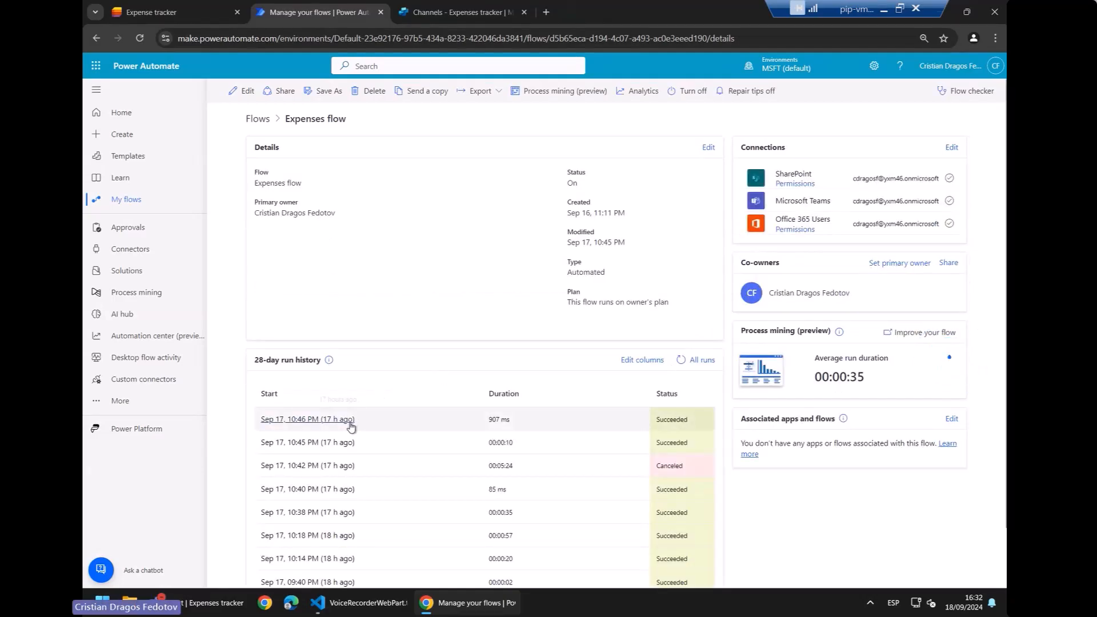
Step: Open the Expenses flow for editing and examine its item-created-or-edited trigger and the Switch action
left_click(245, 91)
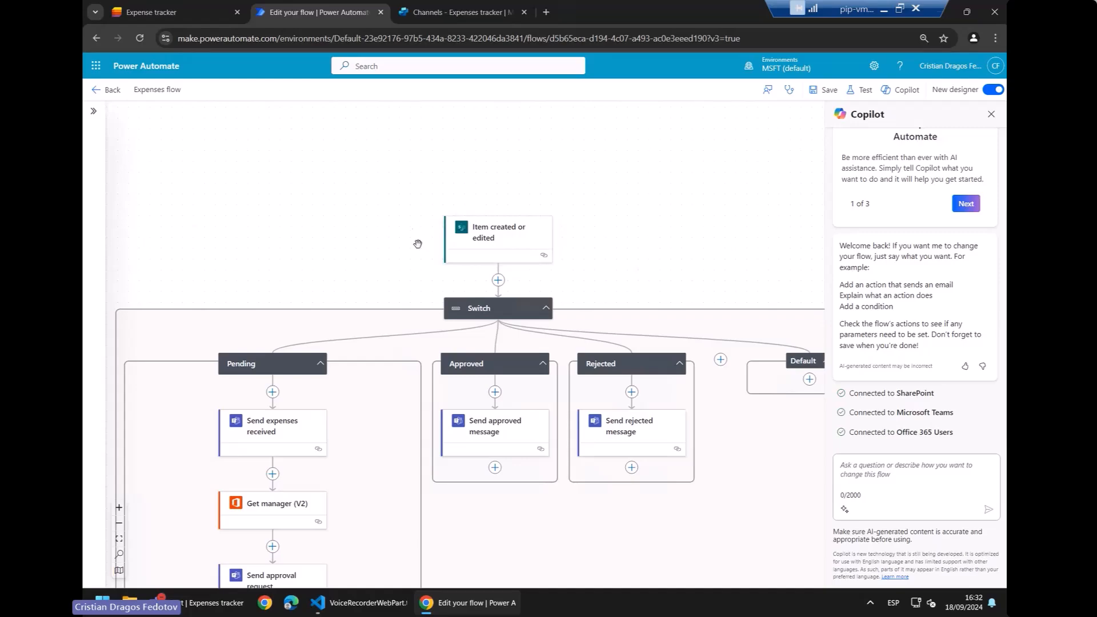
left_click_drag(417, 245, 453, 167)
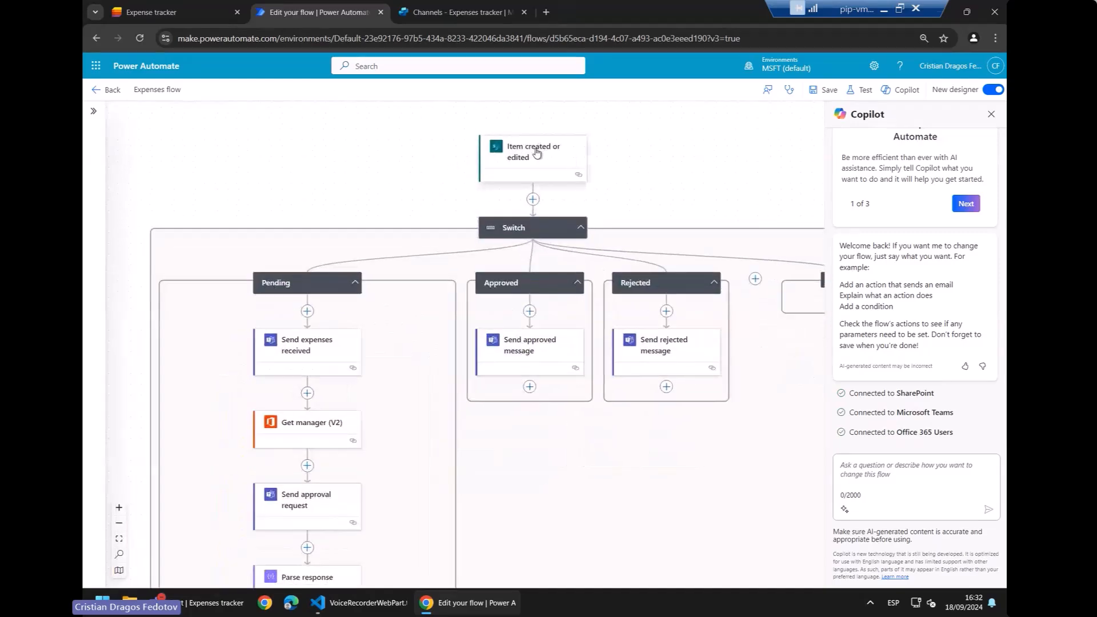
left_click_drag(443, 205, 451, 154)
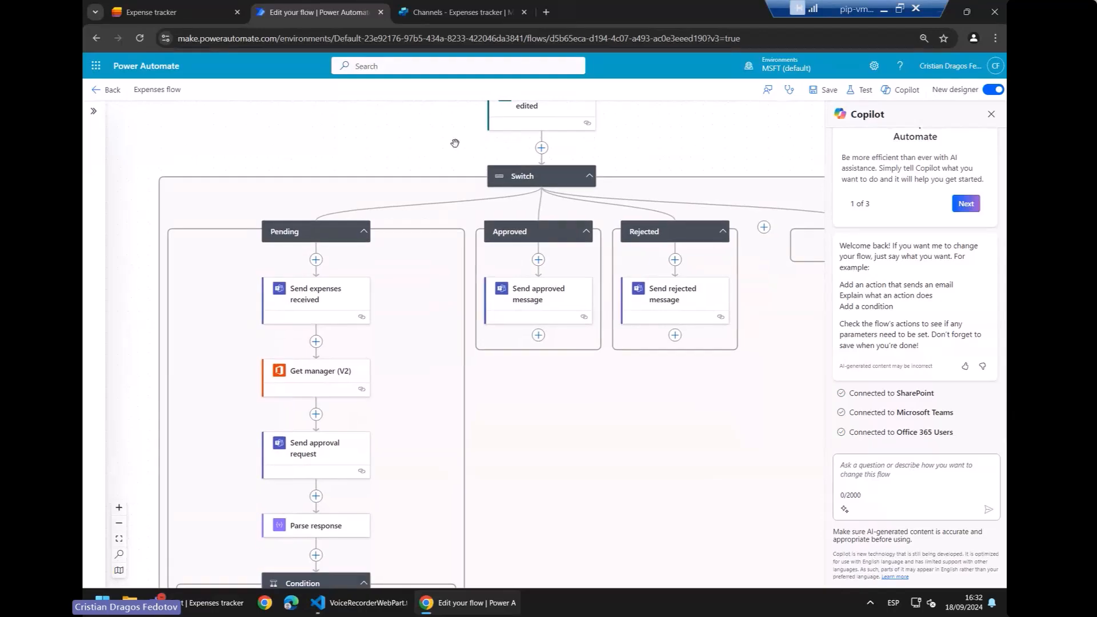
left_click(527, 180)
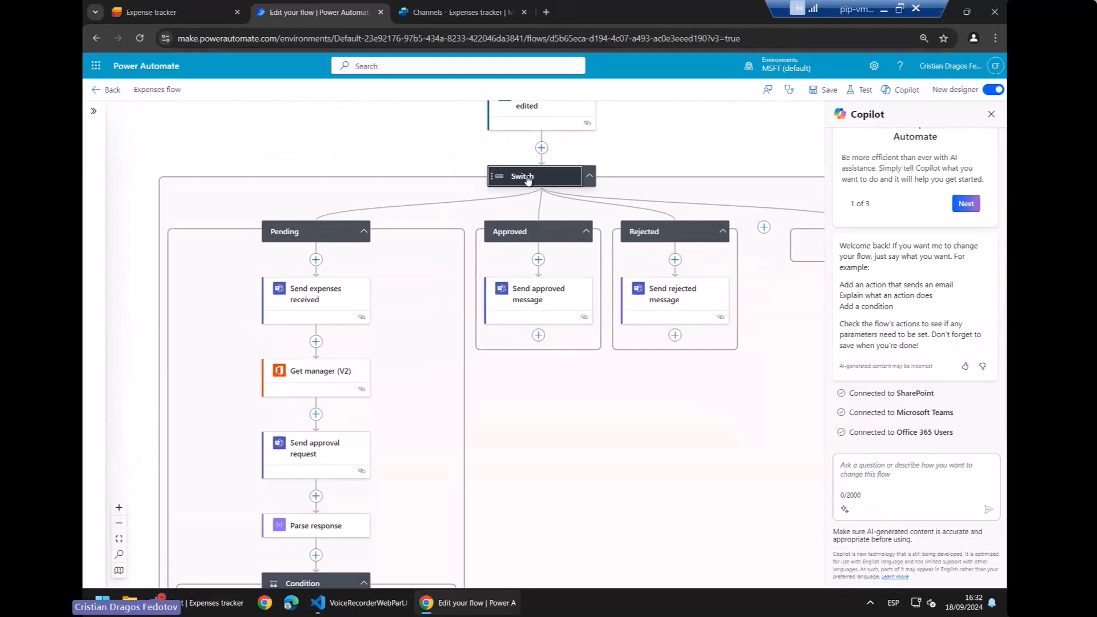
left_click(416, 117)
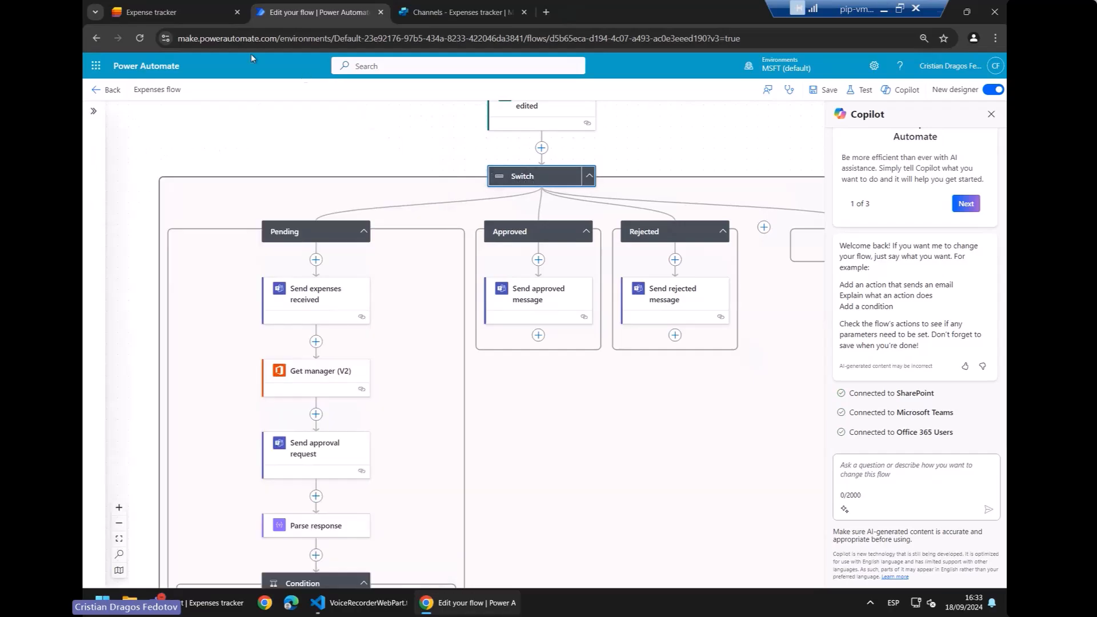
Step: Check the test expense's approval status in the Expense tracker list and return to the flow's Pending, Approved and Rejected branches
left_click(209, 14)
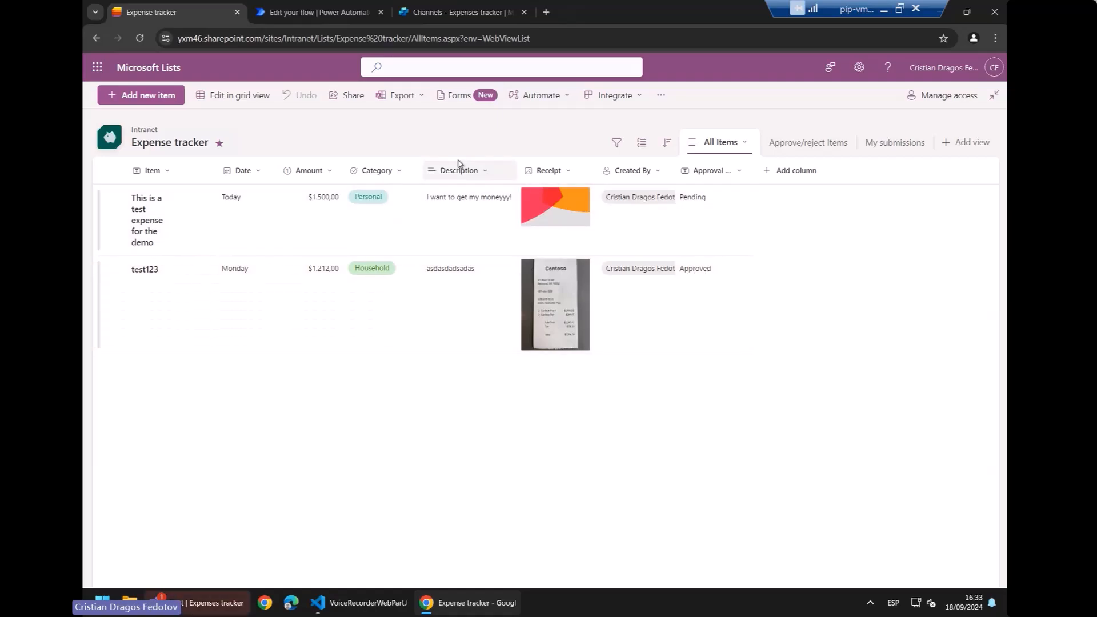
left_click(344, 14)
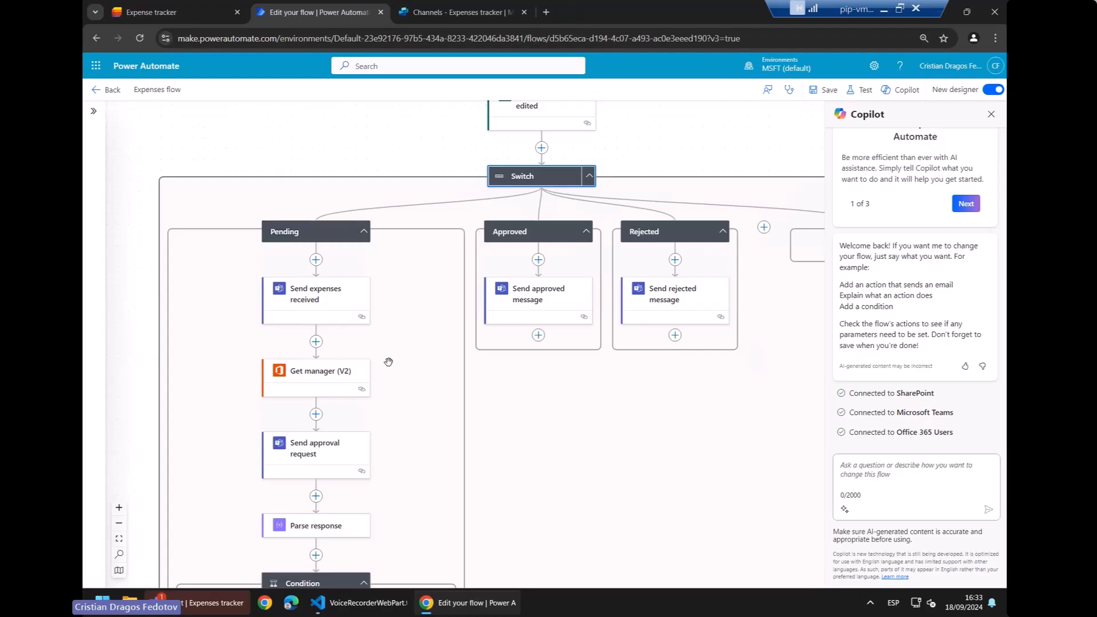
scroll(393, 270, "down", 2)
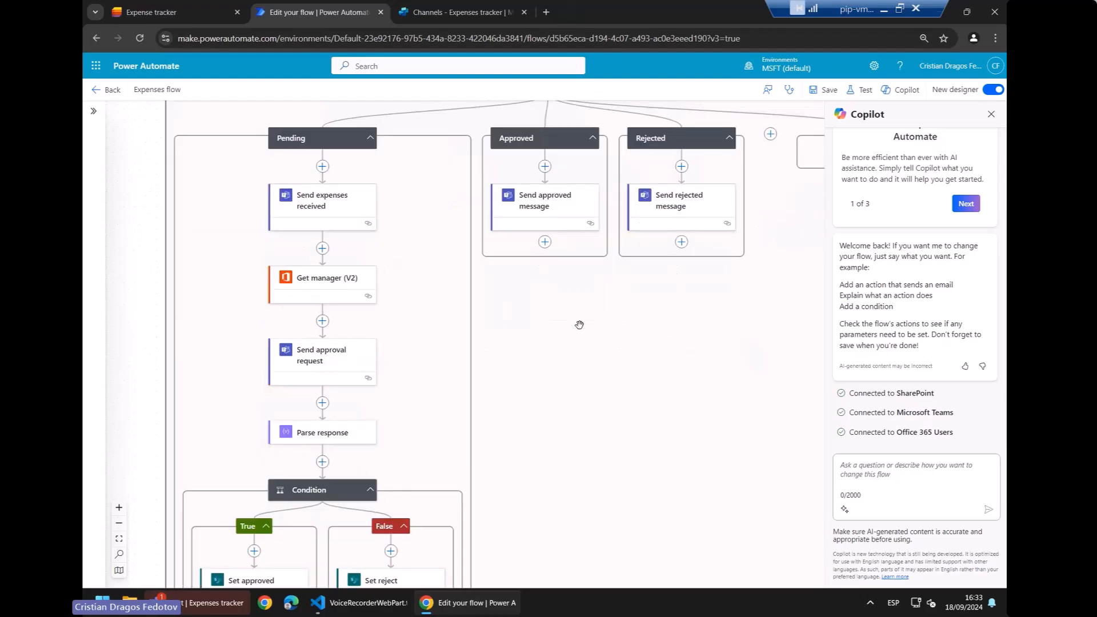
left_click_drag(578, 321, 522, 404)
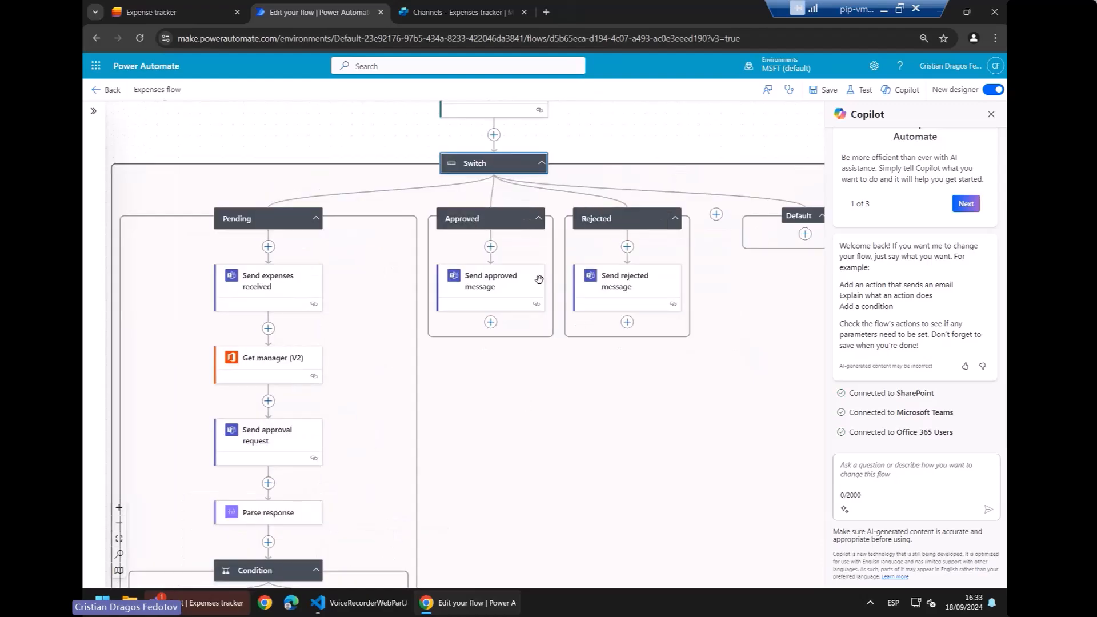
left_click_drag(456, 409, 530, 298)
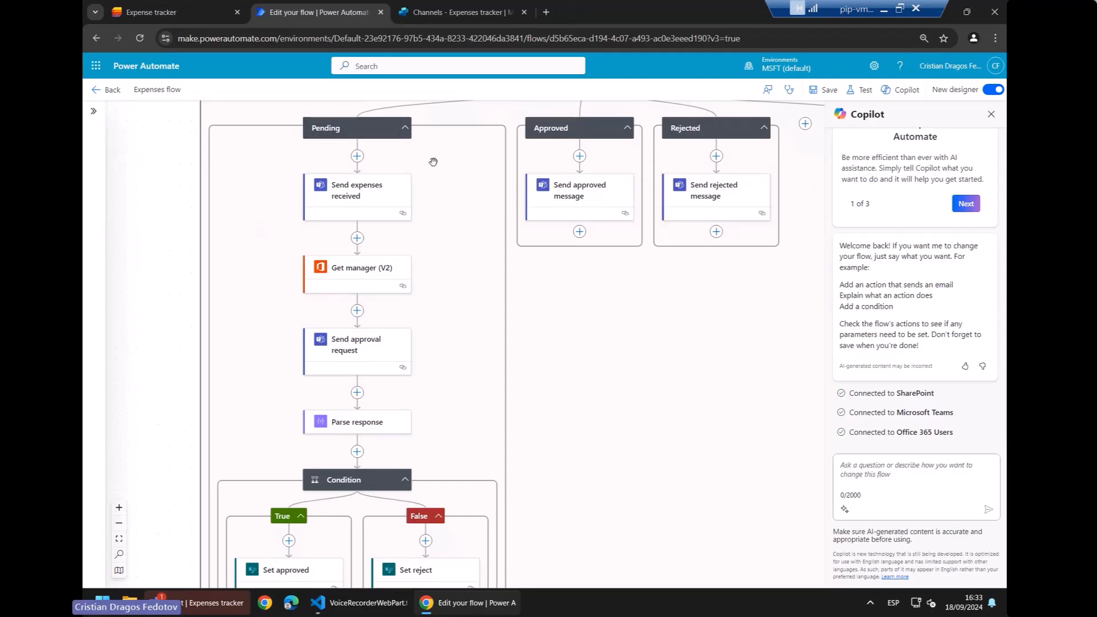
Step: Review the parameters of the Send expenses received and Get manager (V2) actions in the Pending branch
left_click(356, 195)
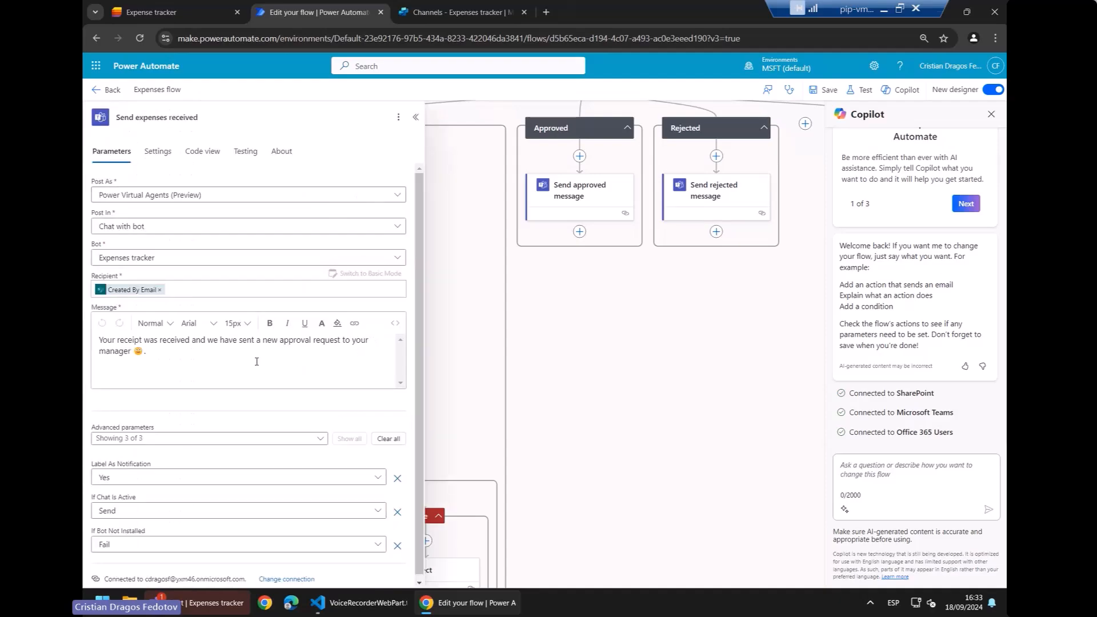
left_click(416, 117)
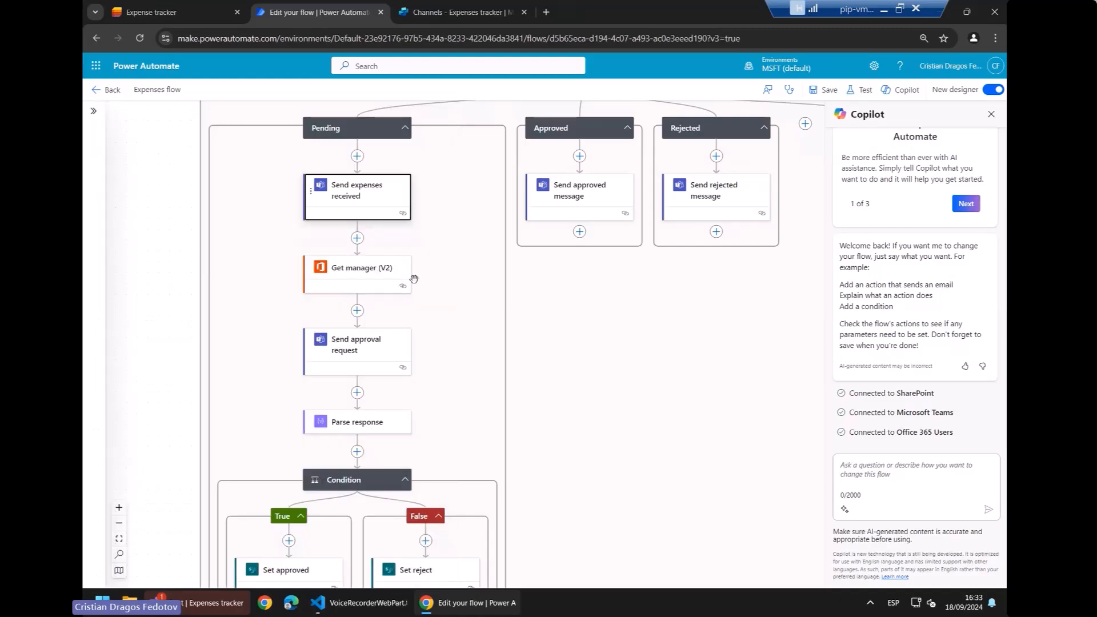
left_click(359, 275)
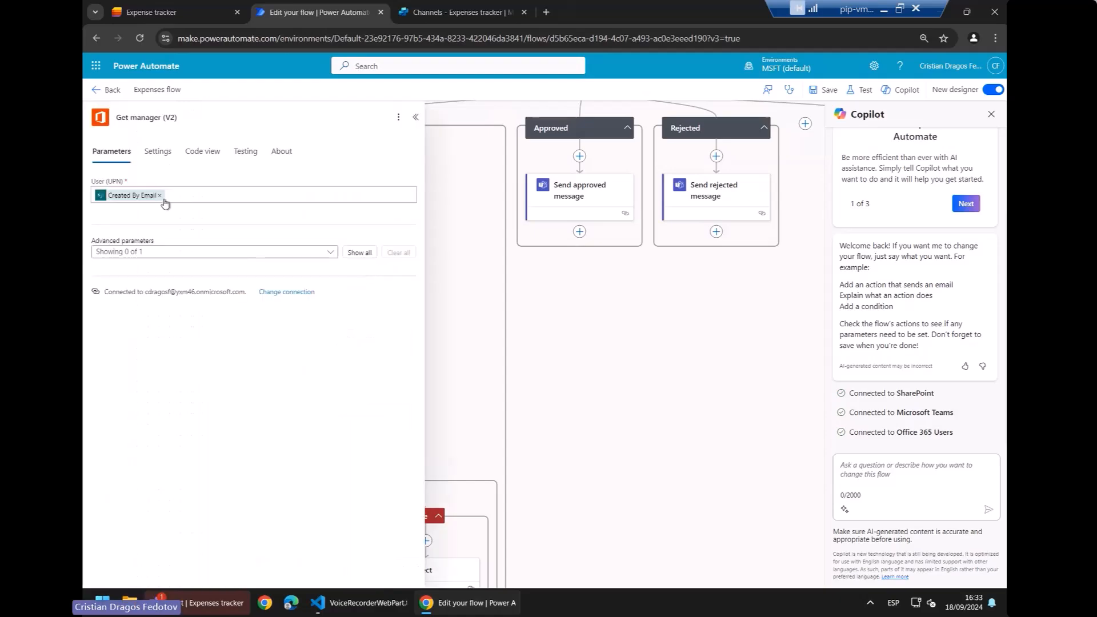
left_click(415, 118)
Step: Review the adaptive card JSON in the message of the Send approval request action
left_click(377, 344)
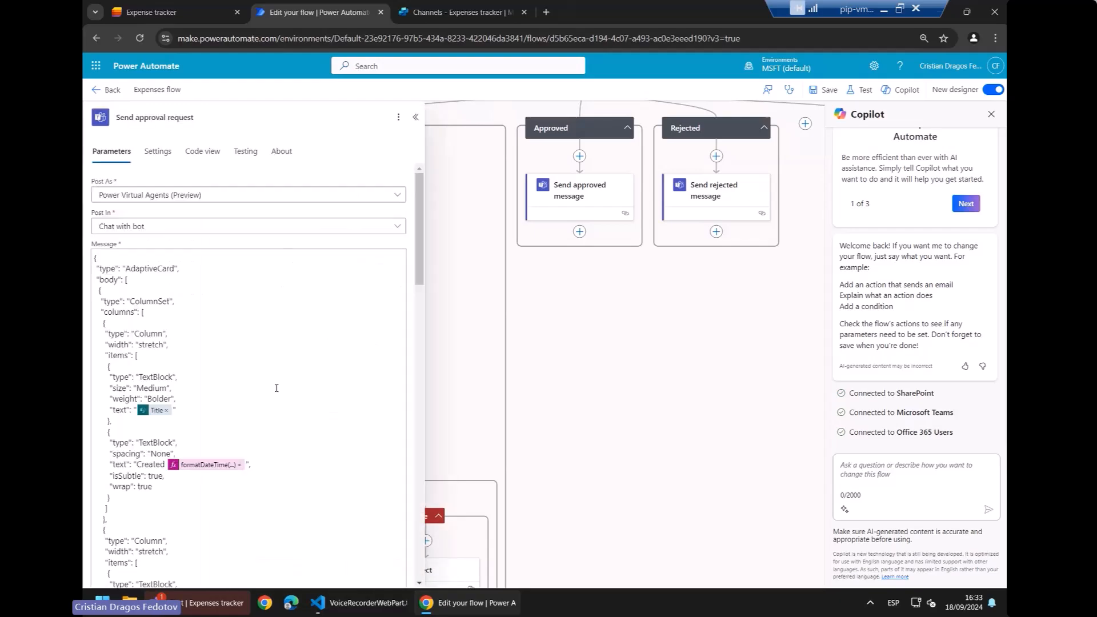
scroll(277, 388, "down", 6)
scroll(277, 388, "up", 8)
scroll(277, 388, "down", 10)
scroll(276, 388, "up", 10)
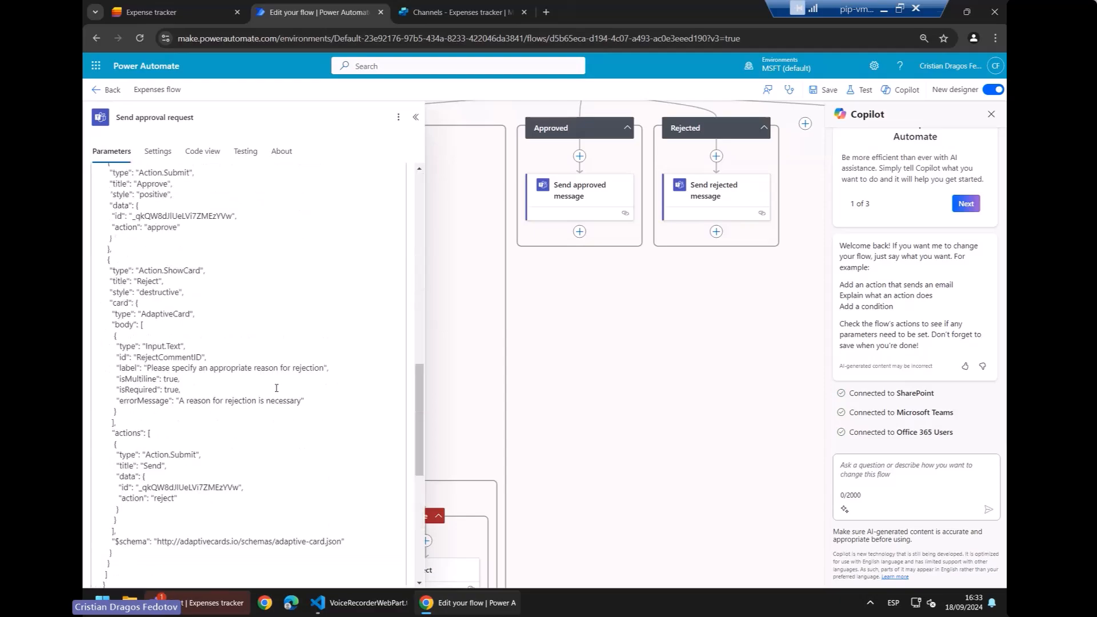
left_click(568, 319)
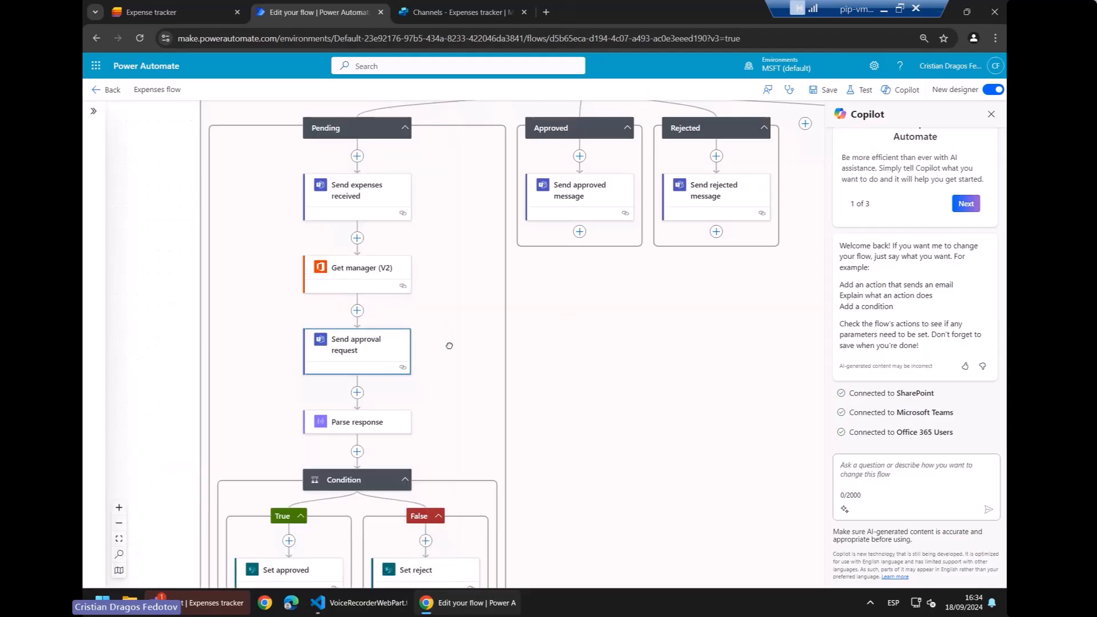
Step: Inspect the recipient, bot and advanced parameters of the Send approval request action
left_click_drag(448, 343, 450, 194)
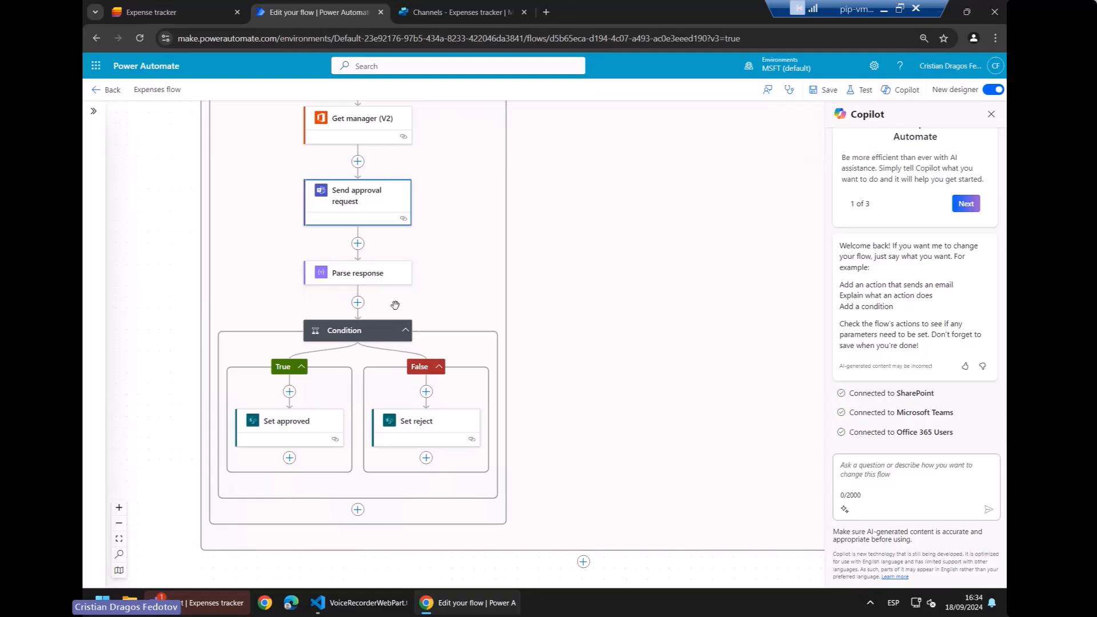
left_click(345, 200)
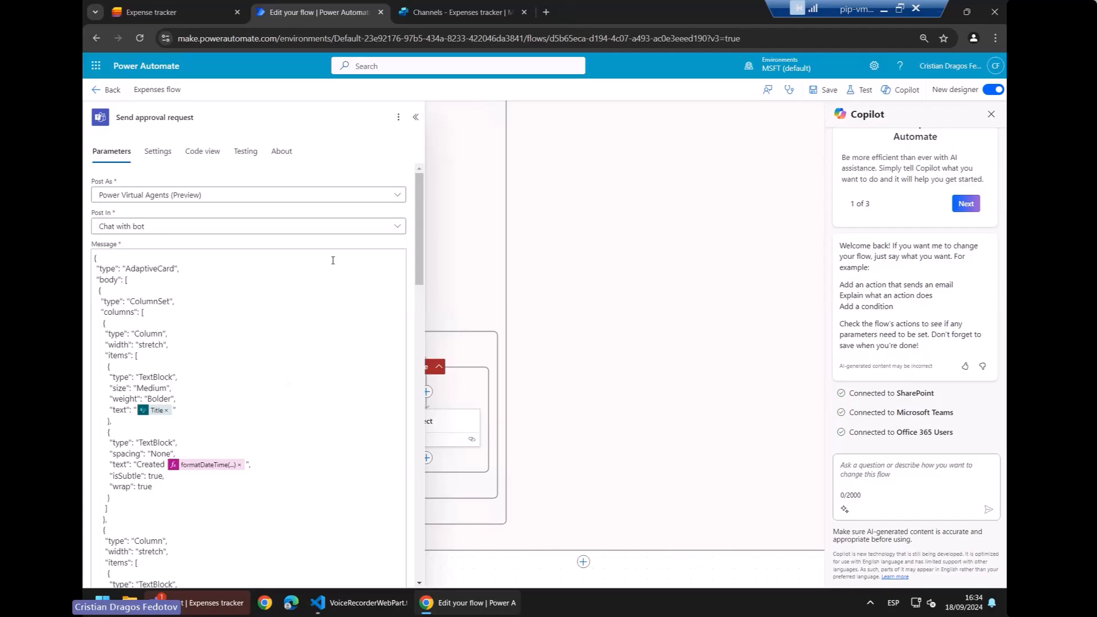
left_click_drag(419, 220, 422, 440)
scroll(341, 377, "down", 5)
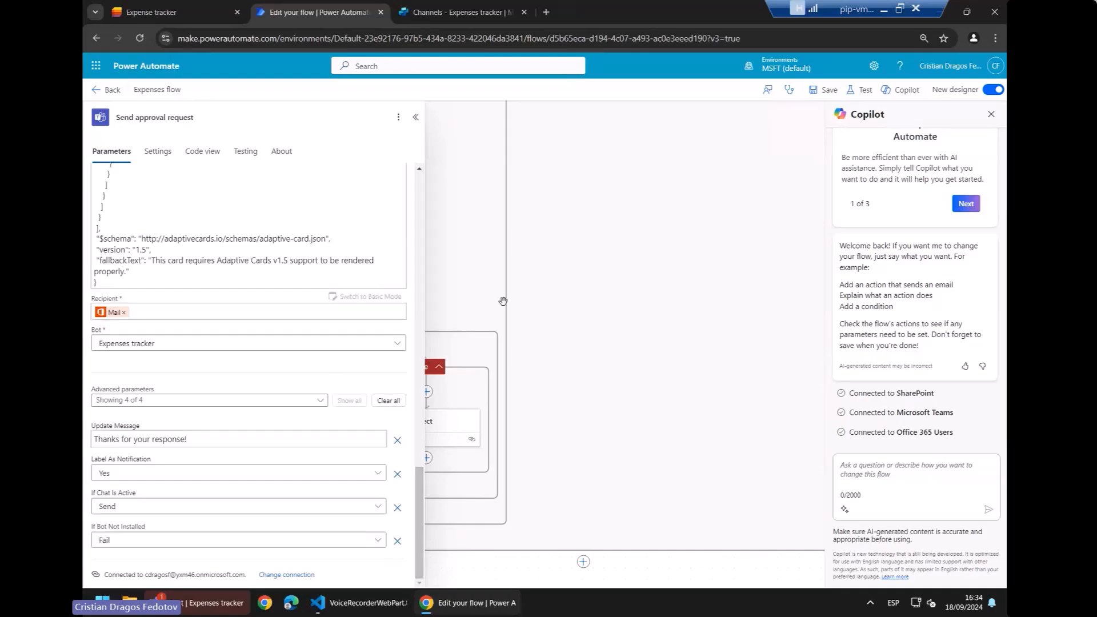
left_click(486, 244)
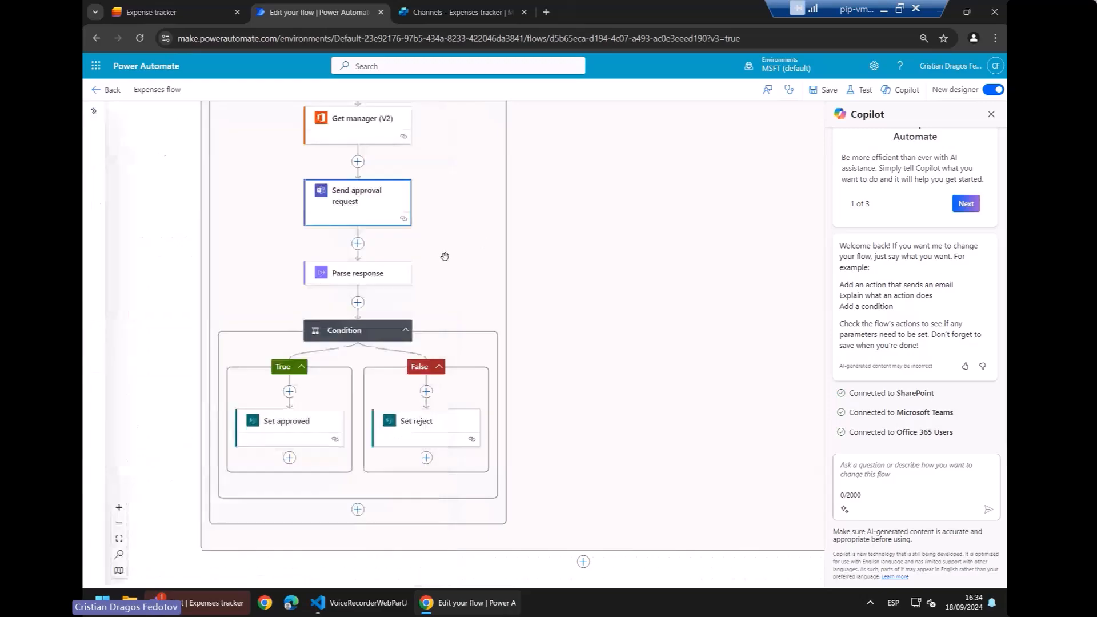
Step: Review the Parse response schema and the parameters of the Set approved and Set reject actions under the Condition
left_click(360, 276)
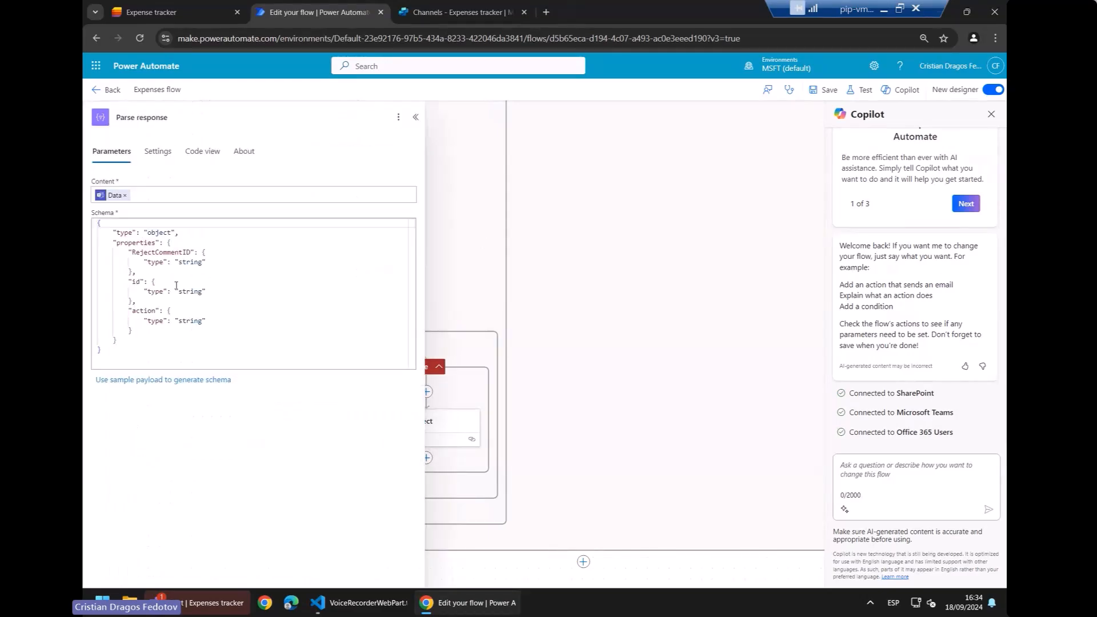
left_click(499, 246)
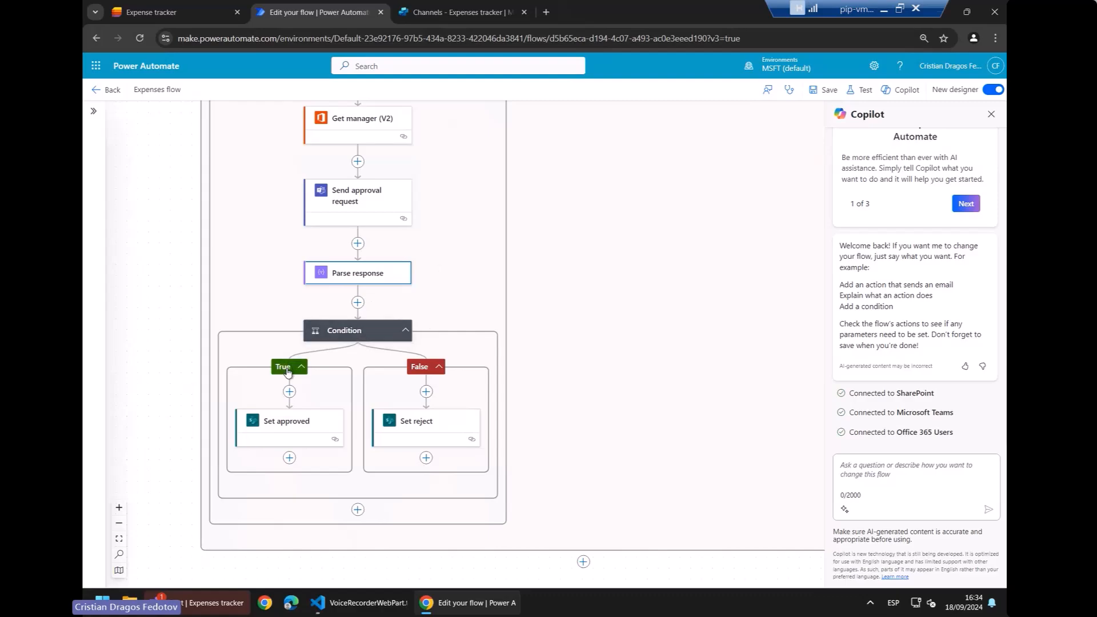
left_click(289, 421)
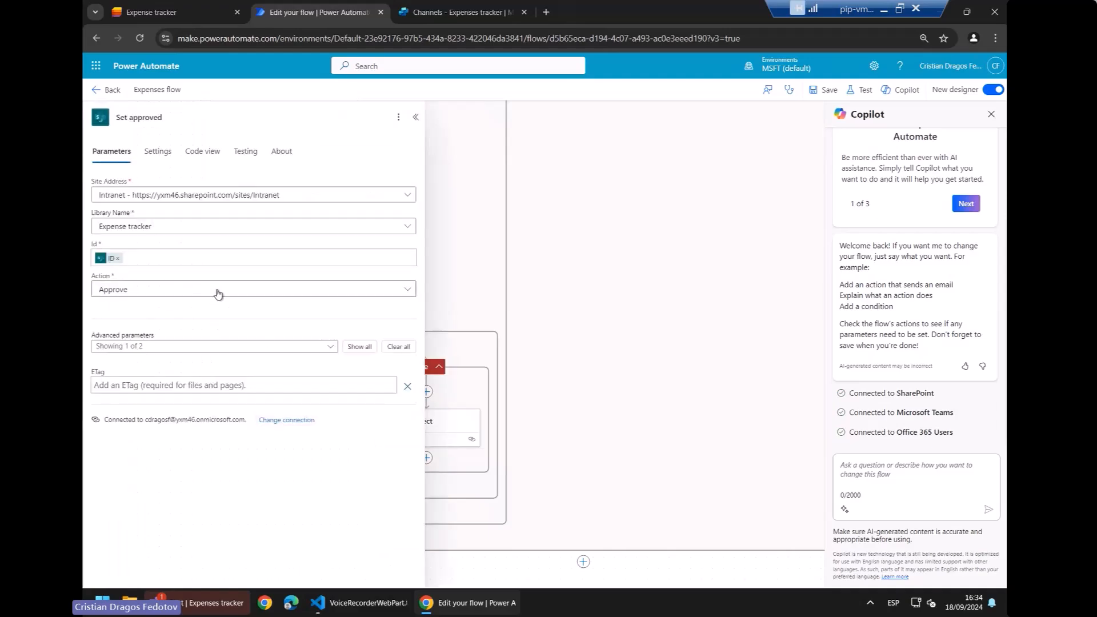
left_click(487, 281)
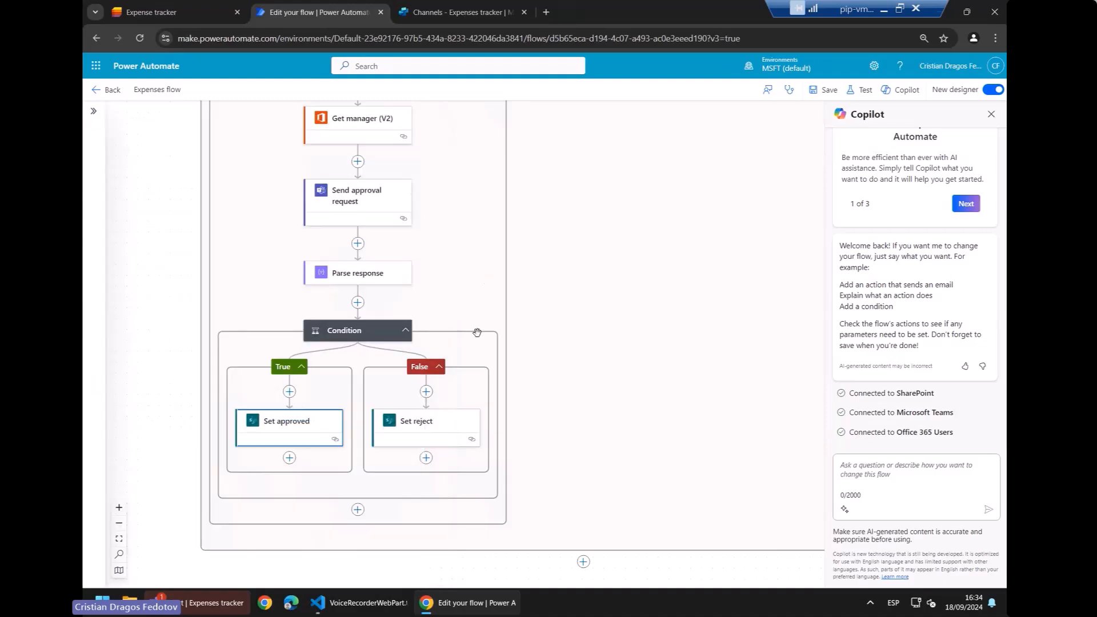
left_click(446, 426)
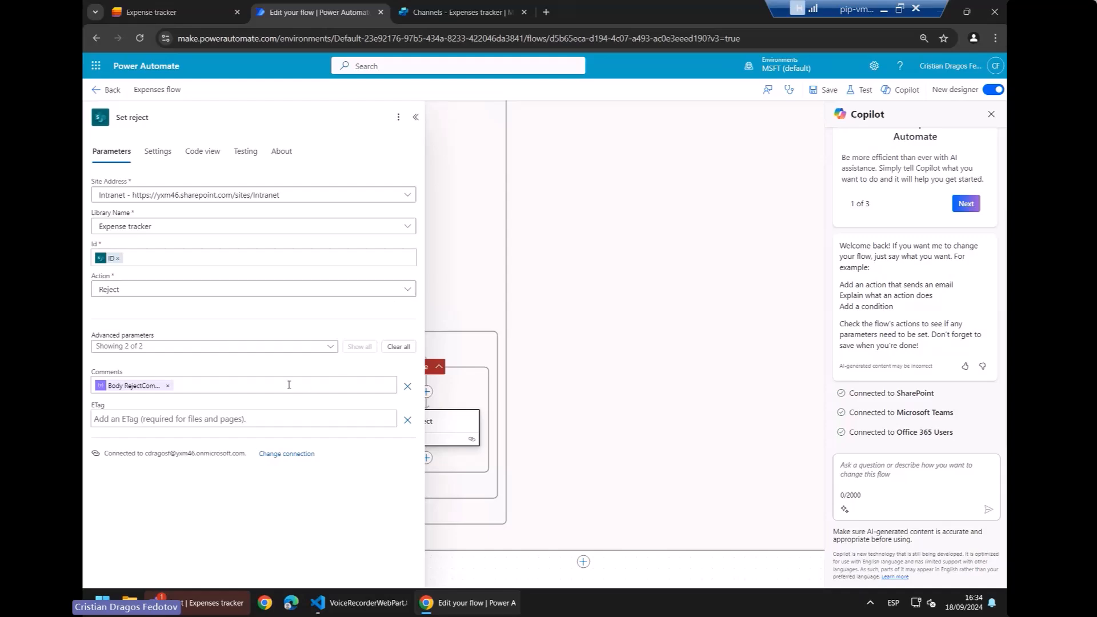
left_click(502, 299)
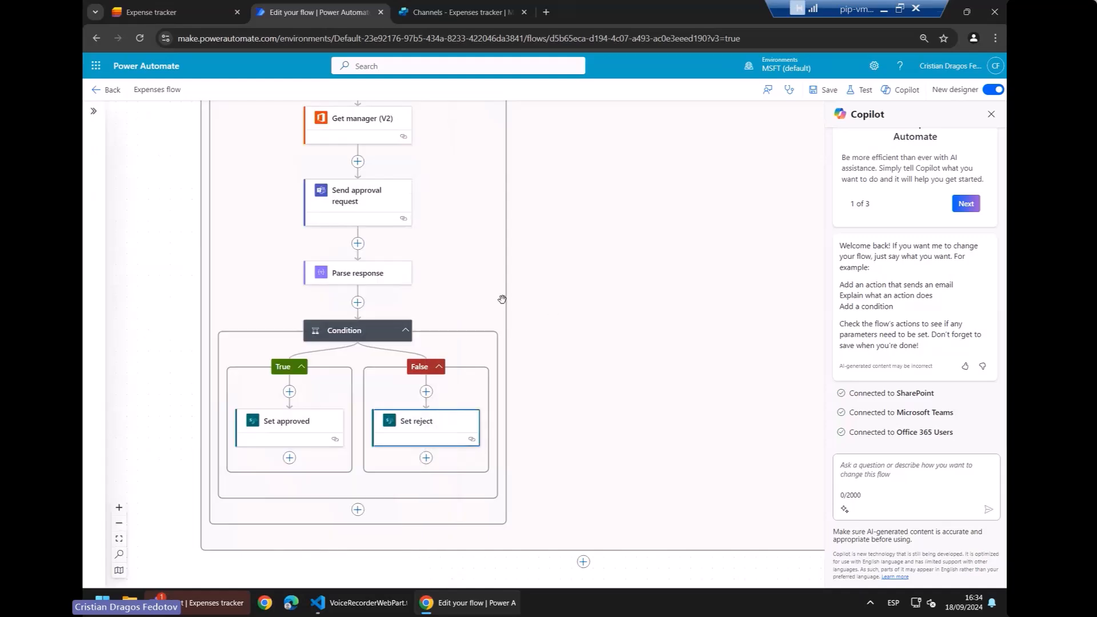
Step: Leave the flow editor and open the most recent run of the Expenses flow
left_click_drag(520, 264, 492, 290)
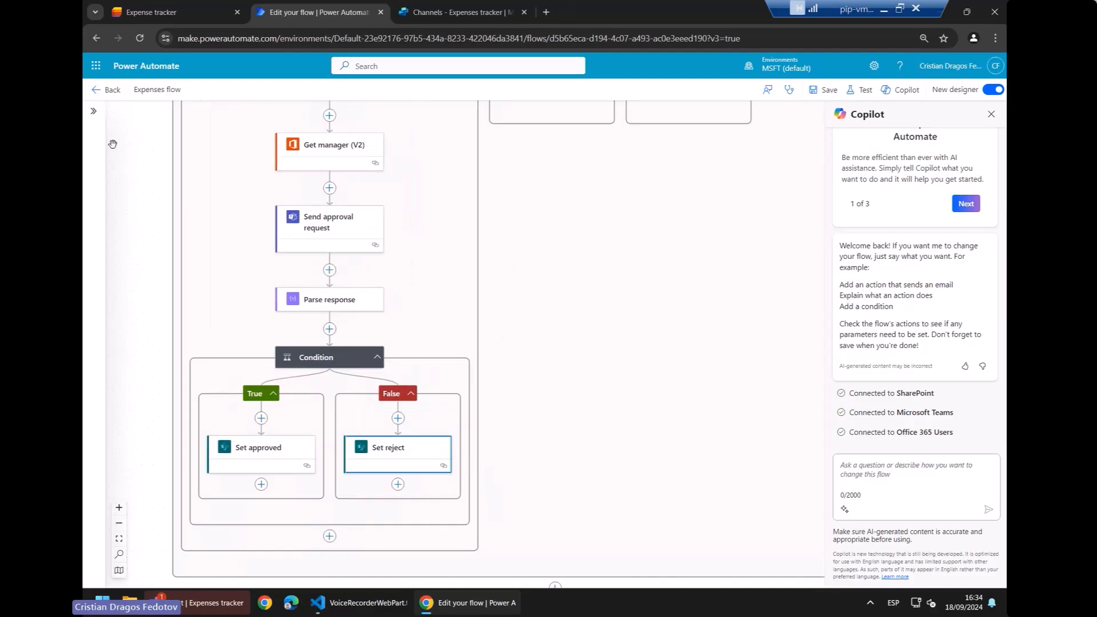
left_click(100, 90)
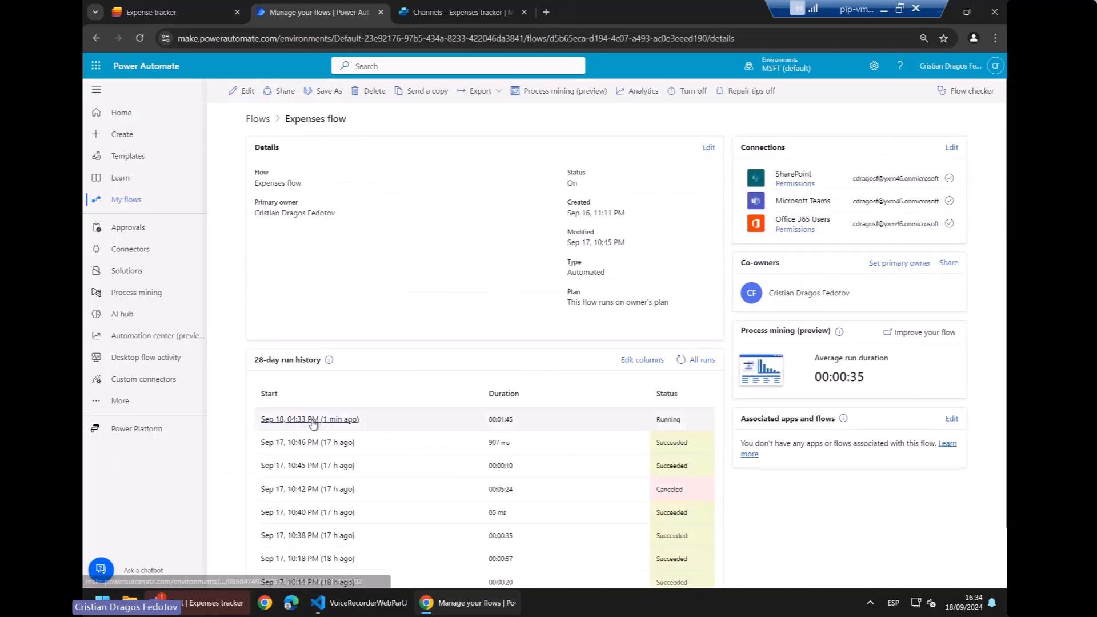
left_click(310, 420)
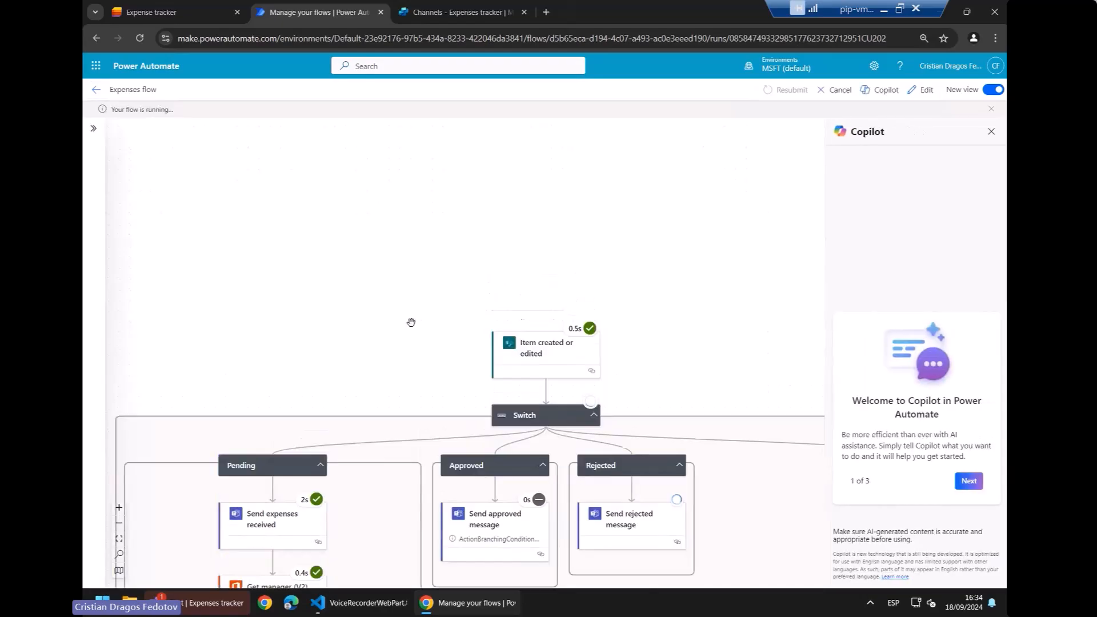
Step: Examine the Pending branch of the running flow and the run properties of its Send approval request action
left_click_drag(411, 367, 473, 135)
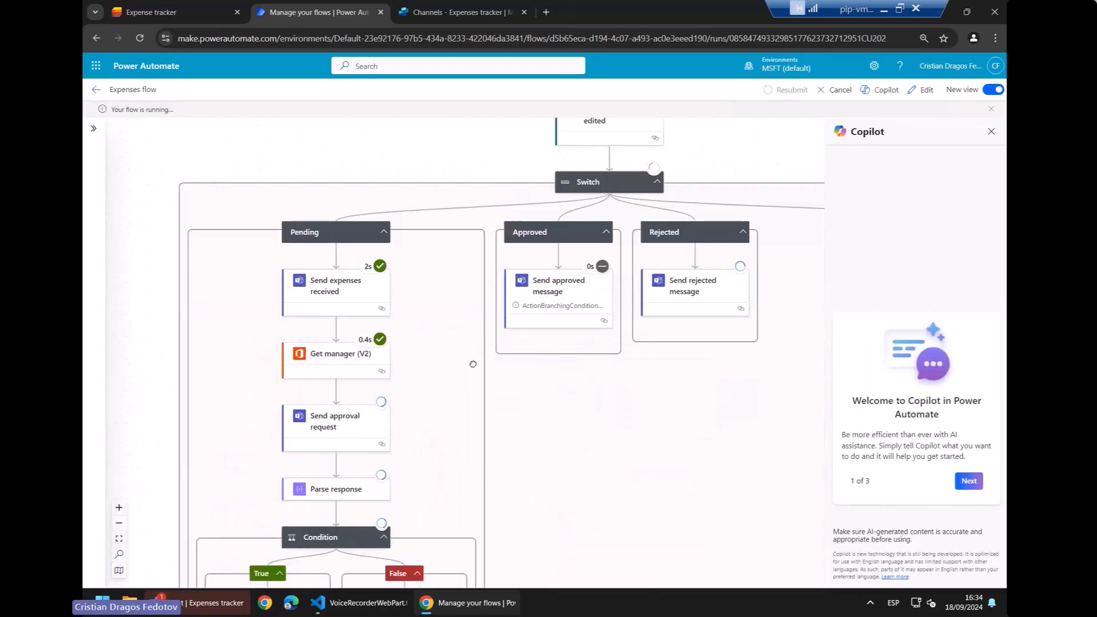
left_click_drag(473, 364, 496, 223)
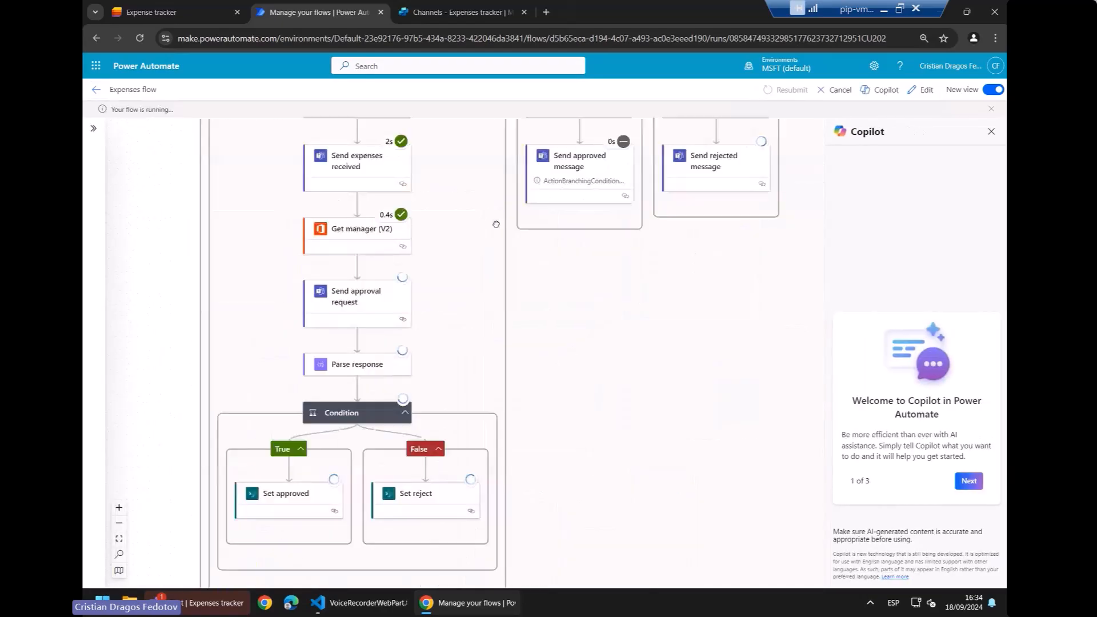
left_click(392, 286)
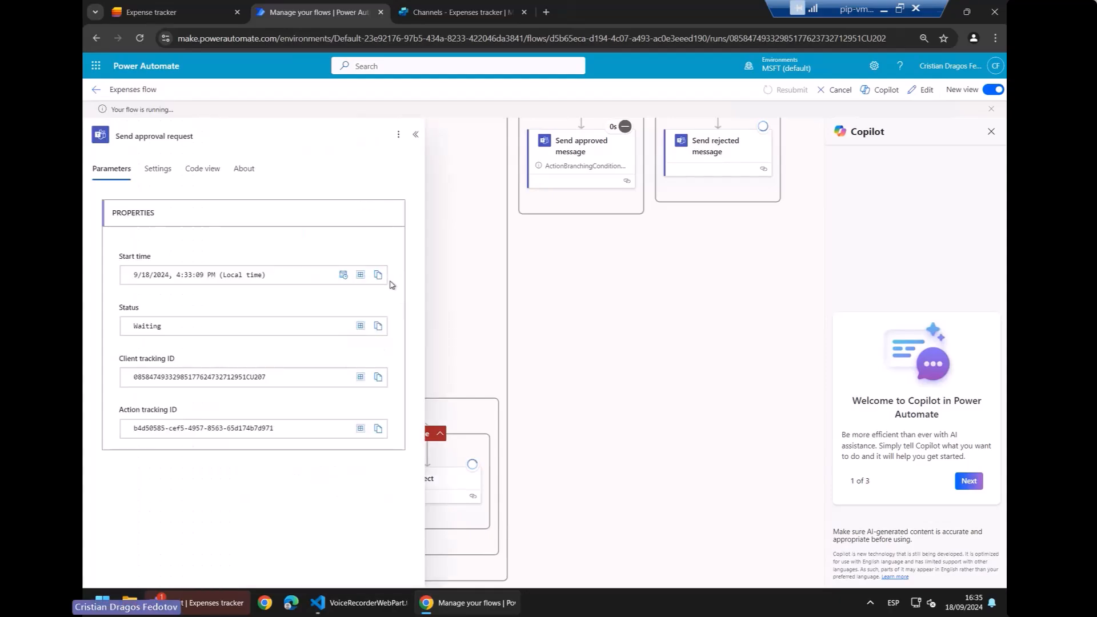
left_click(417, 136)
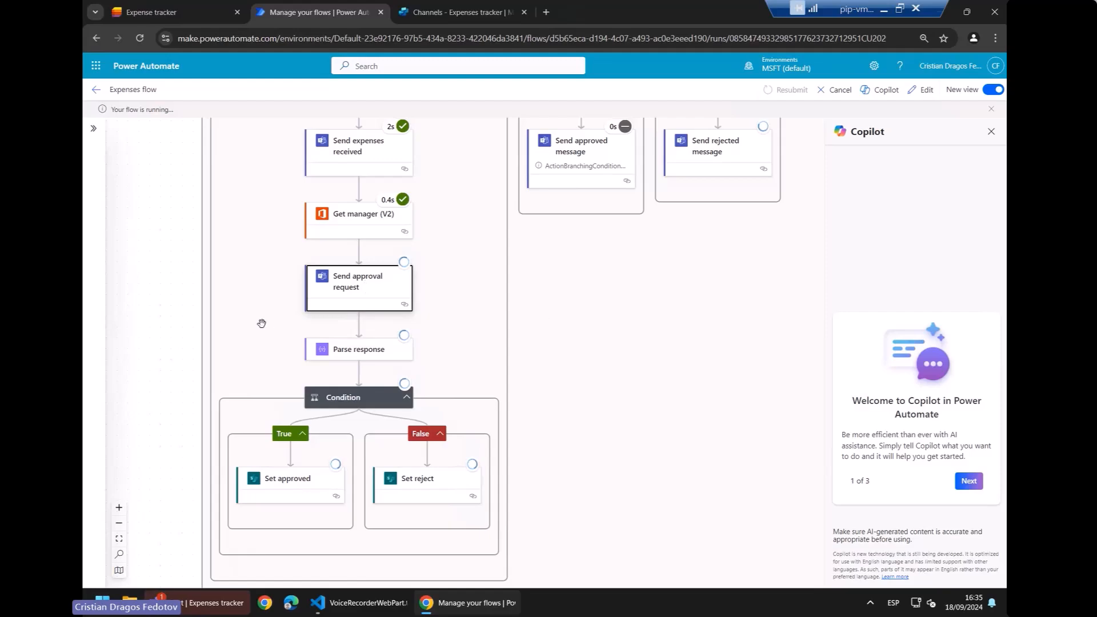
Step: Switch to Teams, change to the manager's account and dismiss the message actions tip in the Expenses tracker chat
left_click(222, 601)
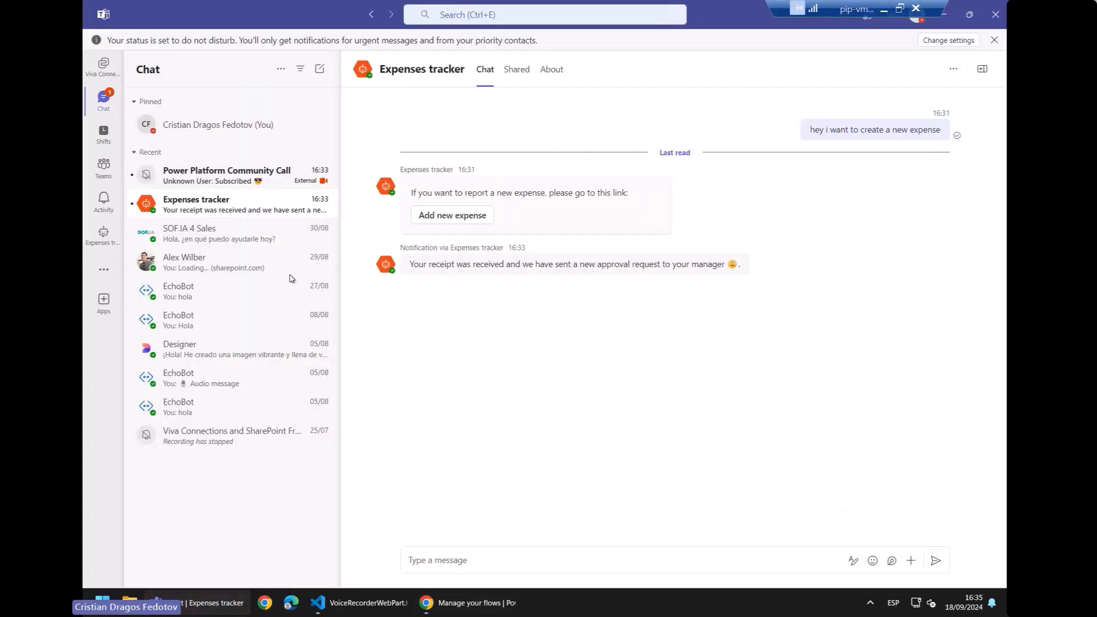
left_click(917, 20)
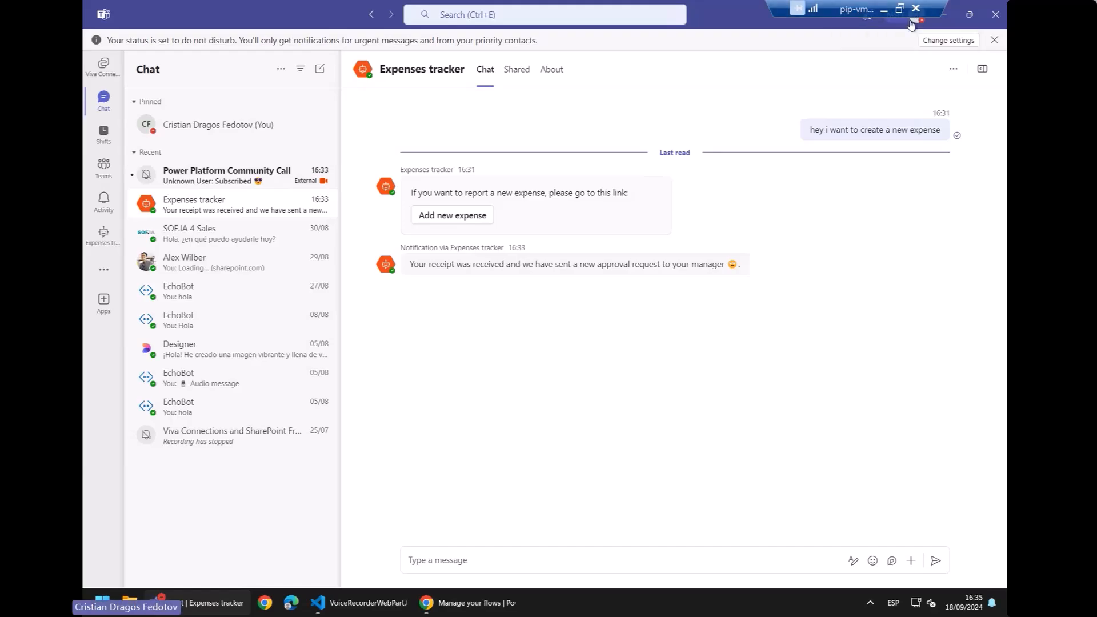
left_click(885, 218)
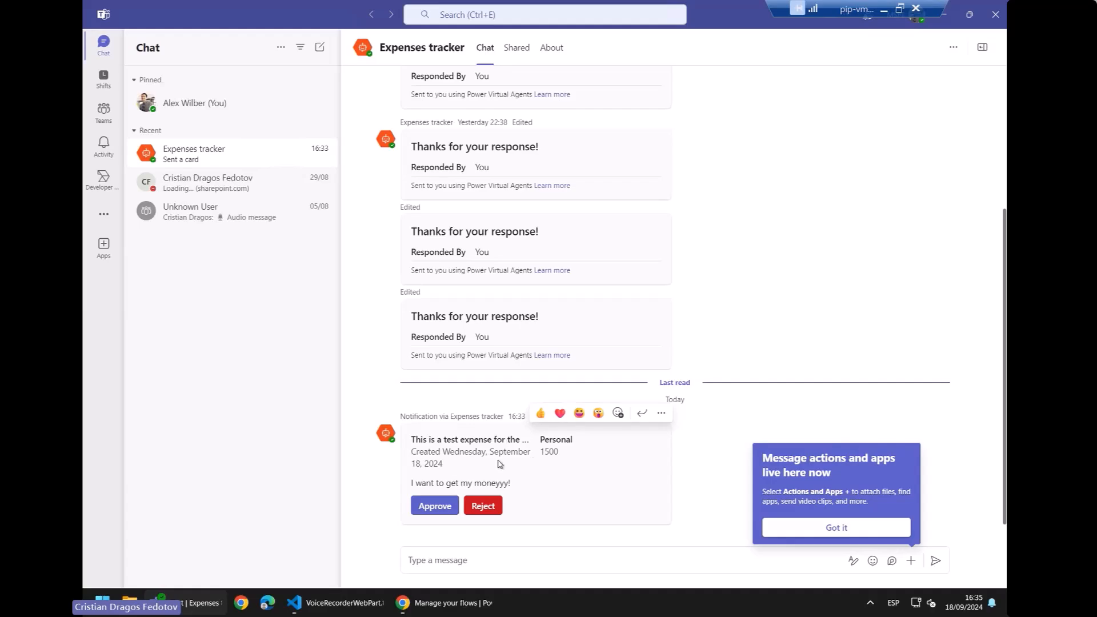
left_click(837, 527)
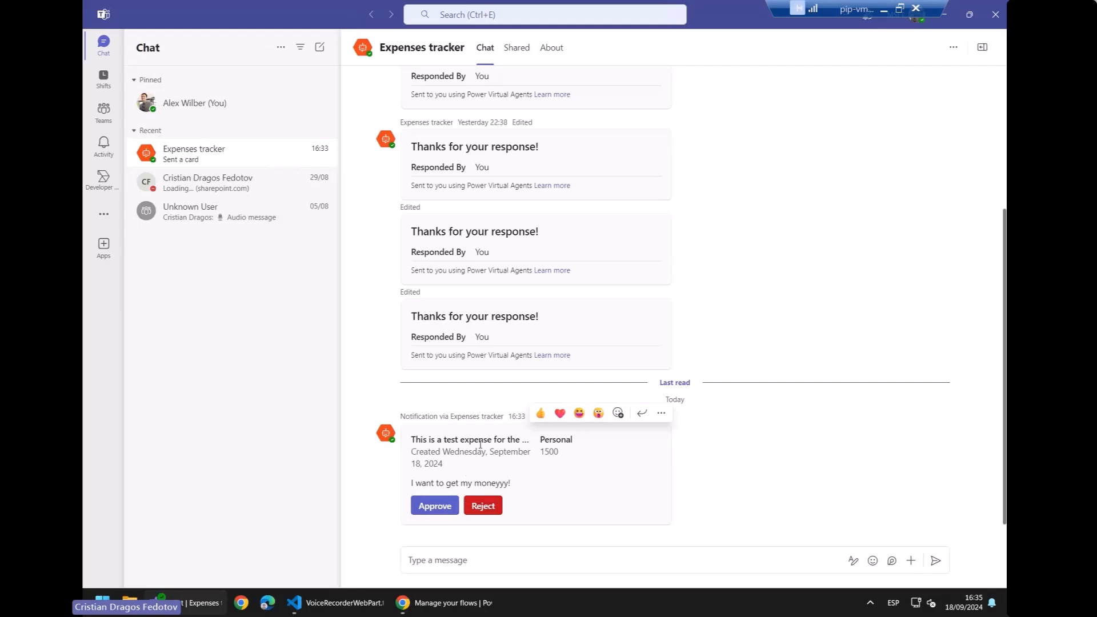
Step: Reject the test expense in the approval card with the reason "It´s tooo much money!" and send the response
left_click(485, 507)
left_click(446, 445)
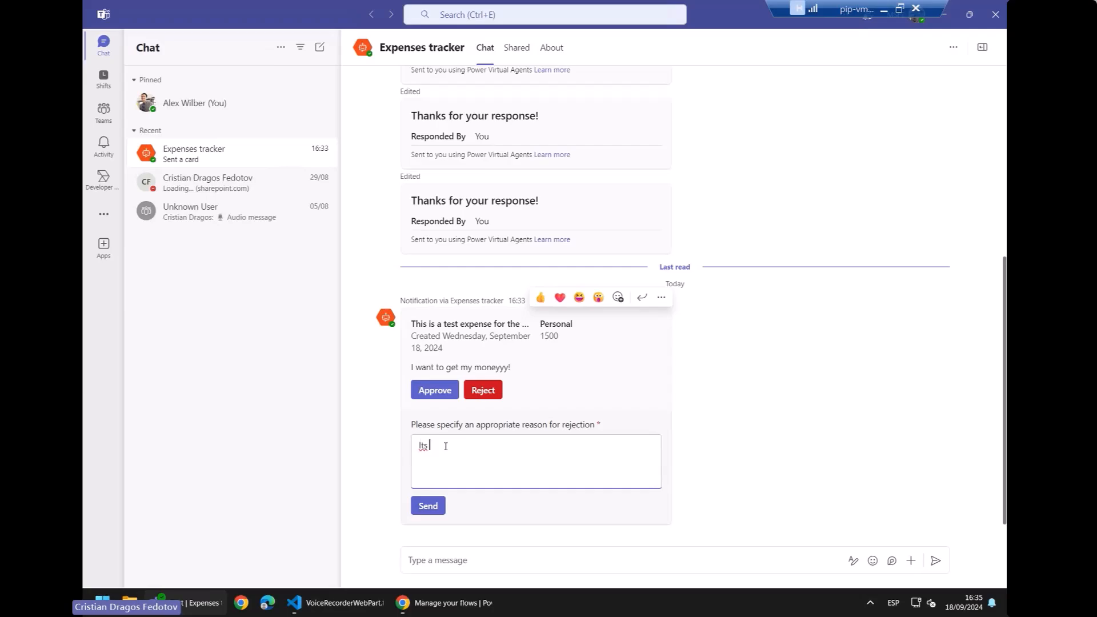
type("It´s toob much money1")
key("BackSpace")
type("!")
left_click(427, 506)
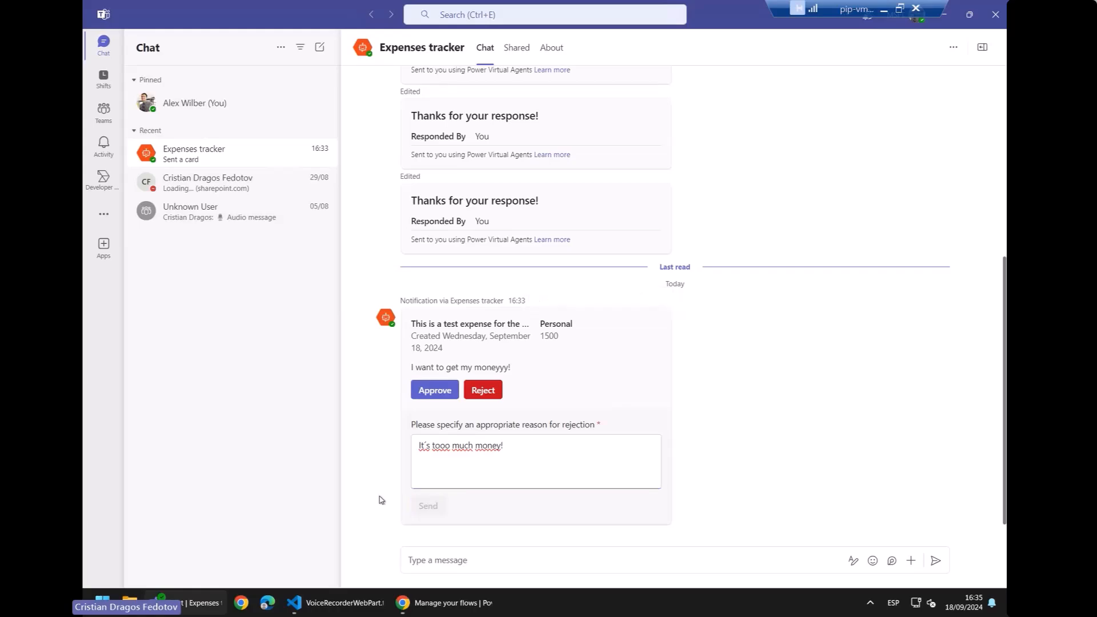
Step: Return to the flow run in Power Automate and examine the rejection data in the Parse response content
left_click(424, 605)
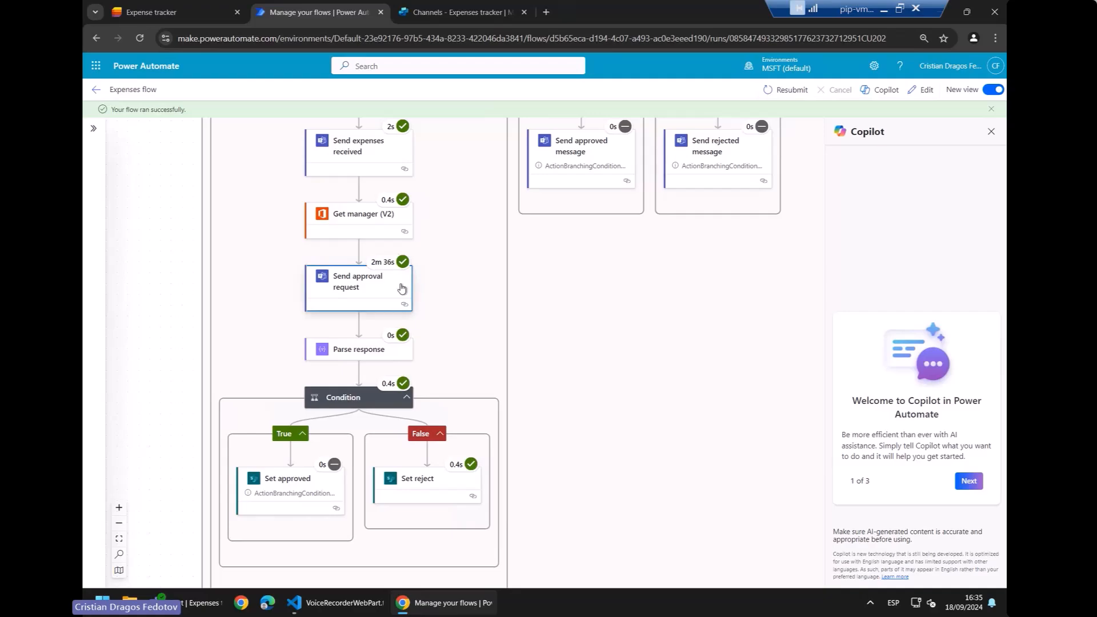
left_click(361, 351)
left_click_drag(134, 289, 309, 323)
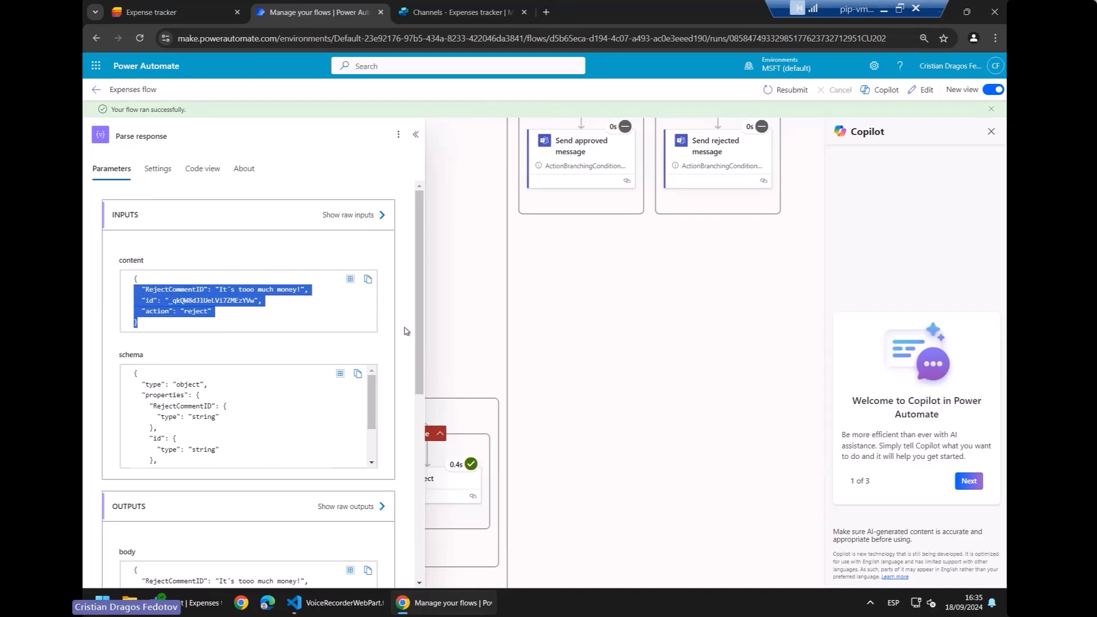
left_click(547, 314)
Step: Review the run's Condition and Switch branches and check the test expense's approval status in the Expense tracker list
left_click_drag(478, 351, 474, 213)
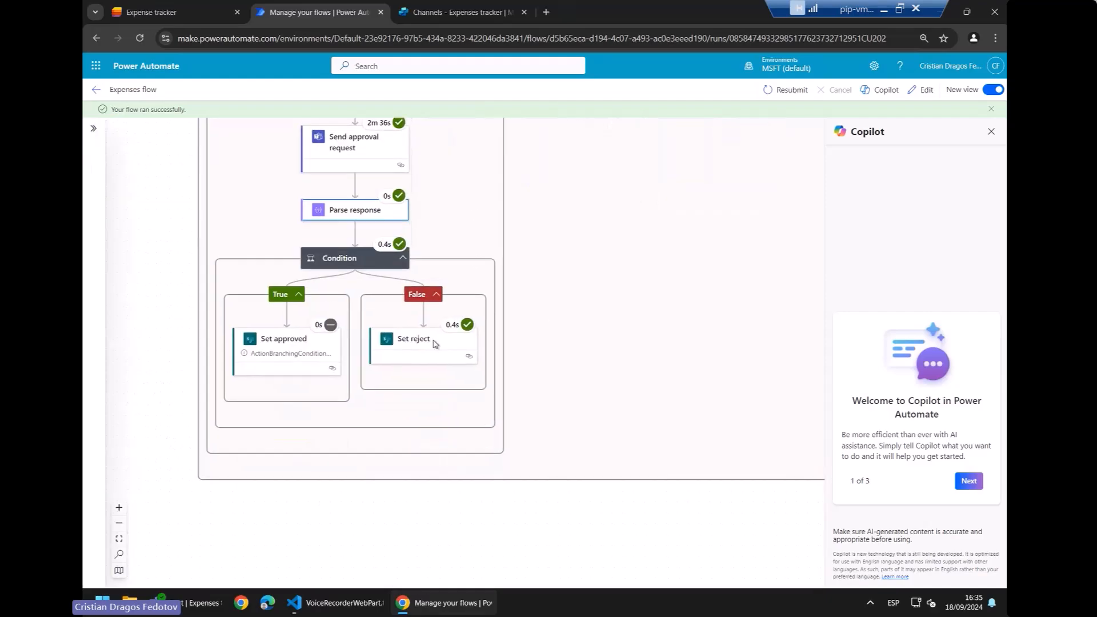
left_click_drag(605, 235, 574, 382)
left_click_drag(565, 287, 557, 369)
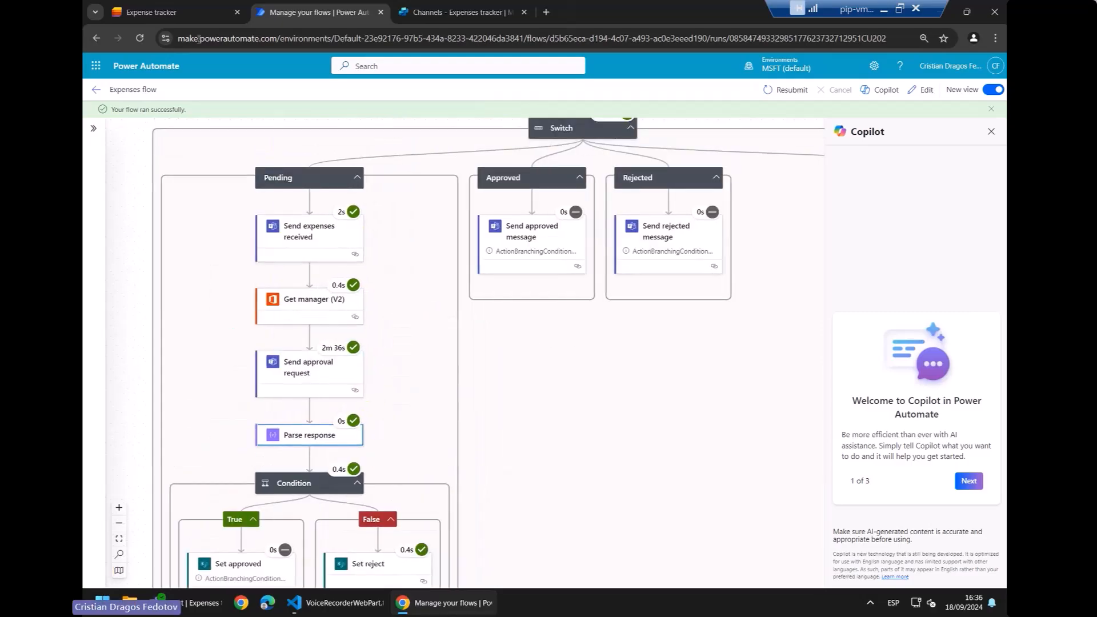
left_click(198, 17)
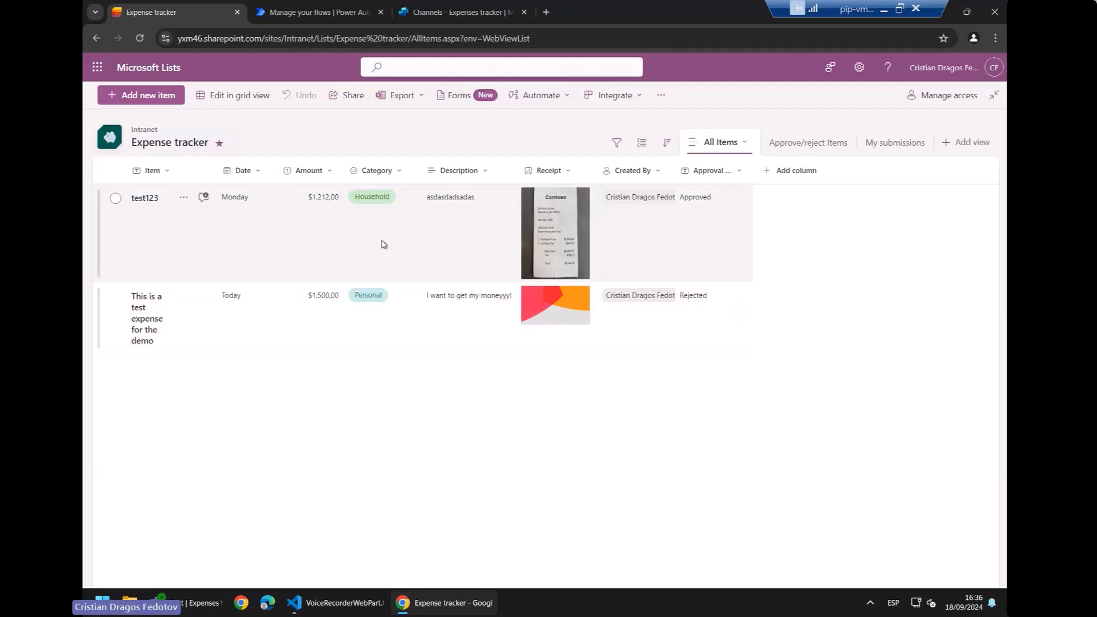
left_click(341, 13)
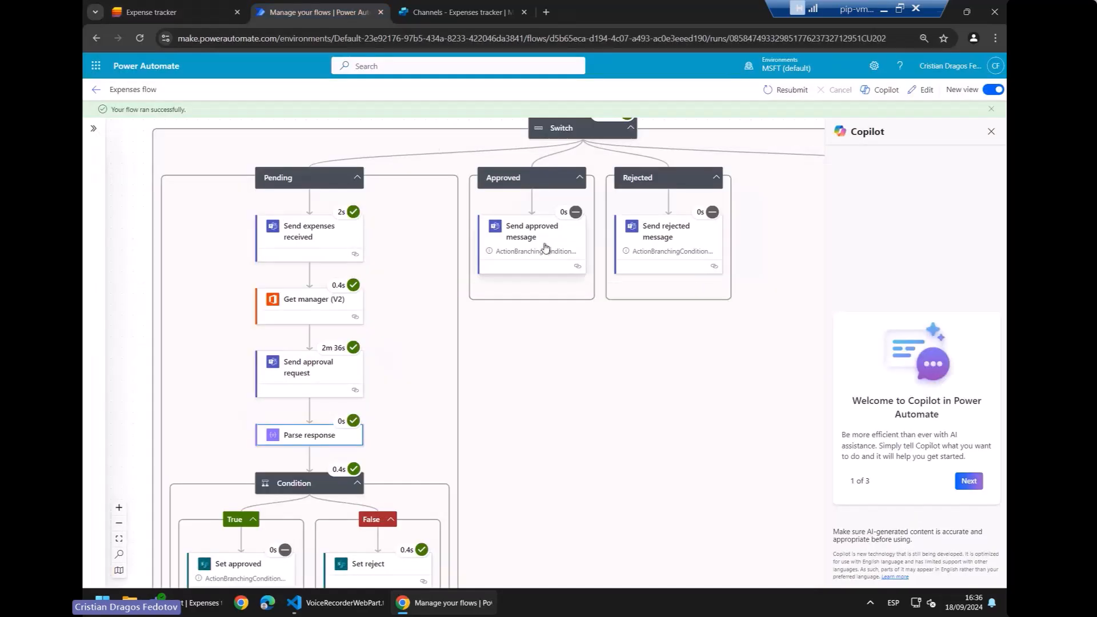
scroll(617, 288, "up", 2)
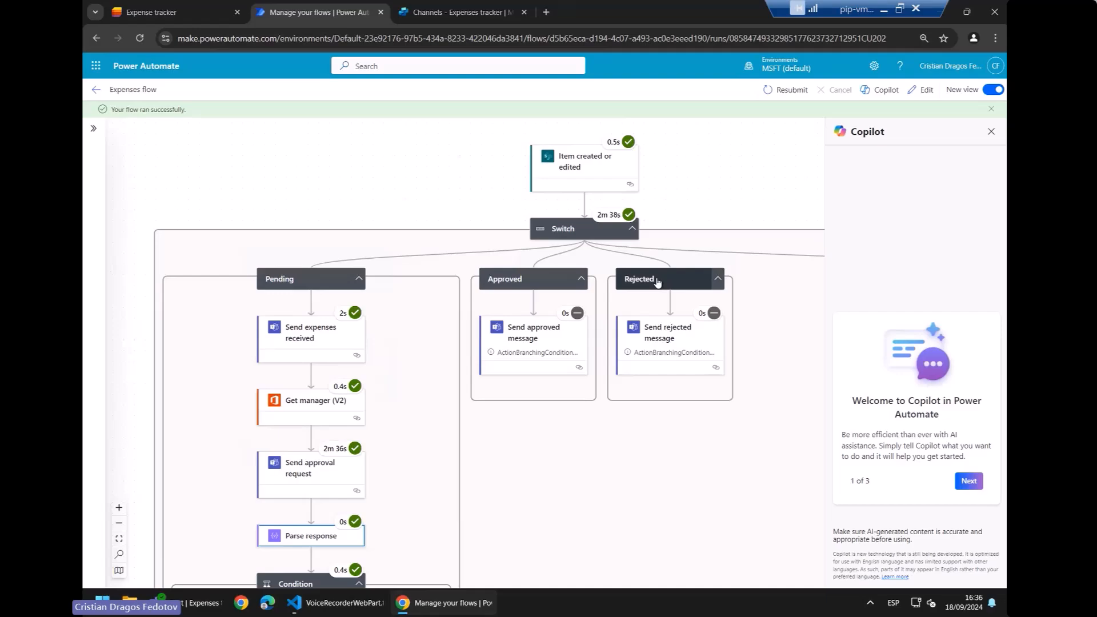
Step: Leave the flow run, refresh the Expenses flow's run history and recheck the Expense tracker list
left_click(96, 89)
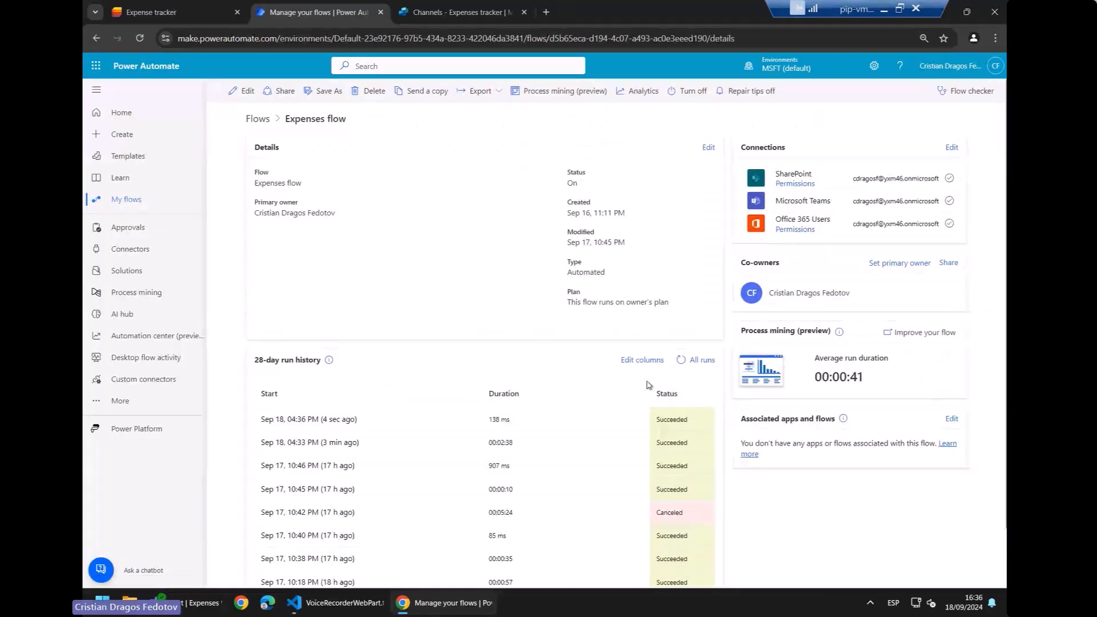
left_click(683, 361)
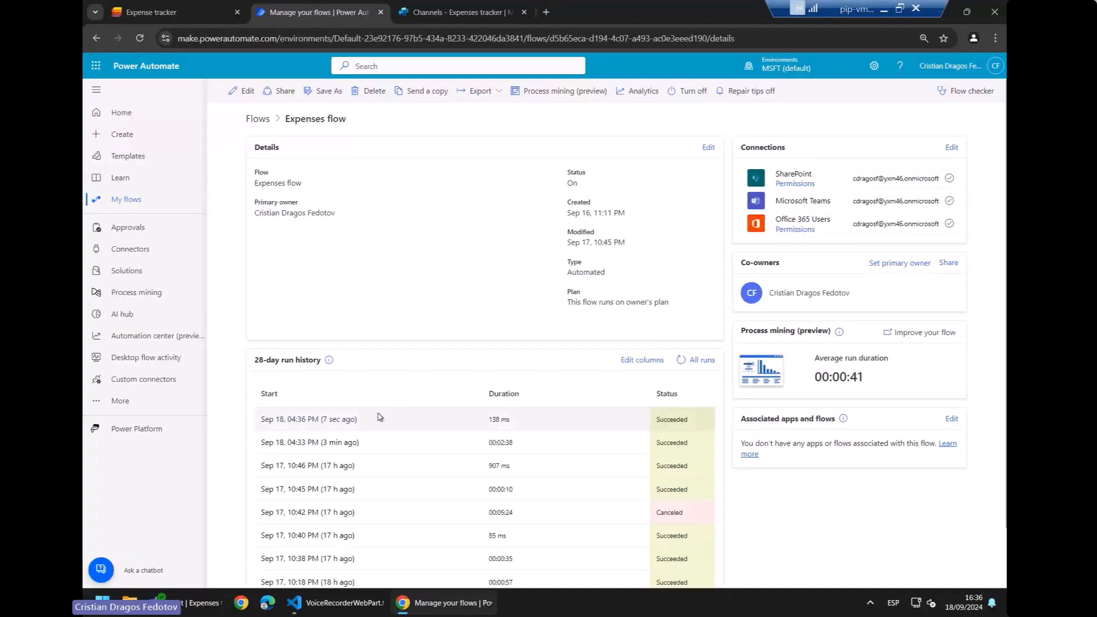
left_click(224, 14)
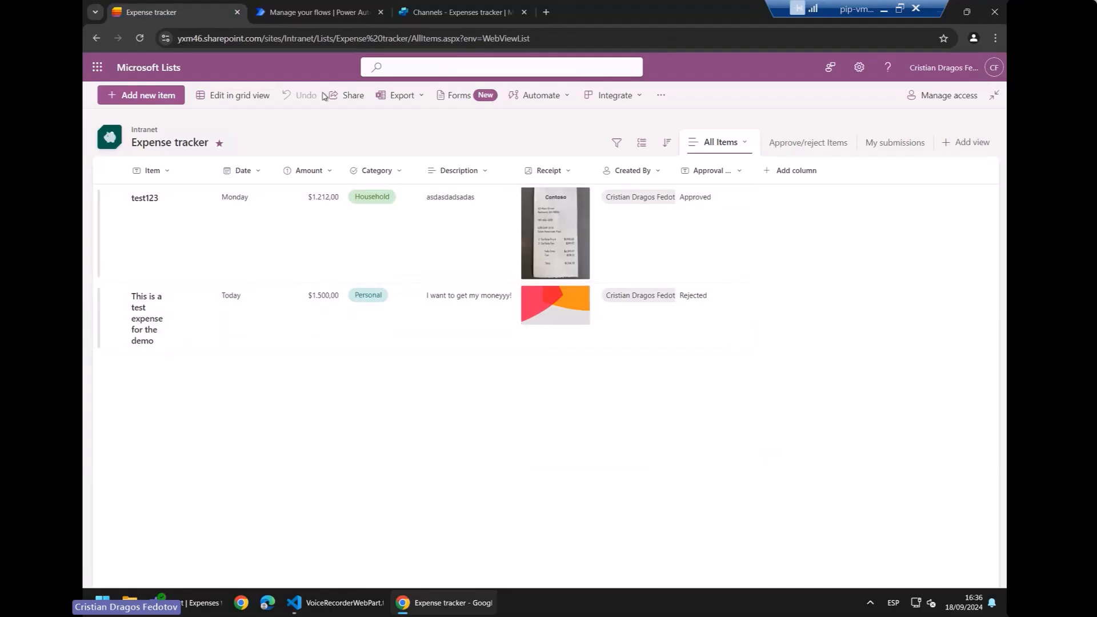
left_click(329, 17)
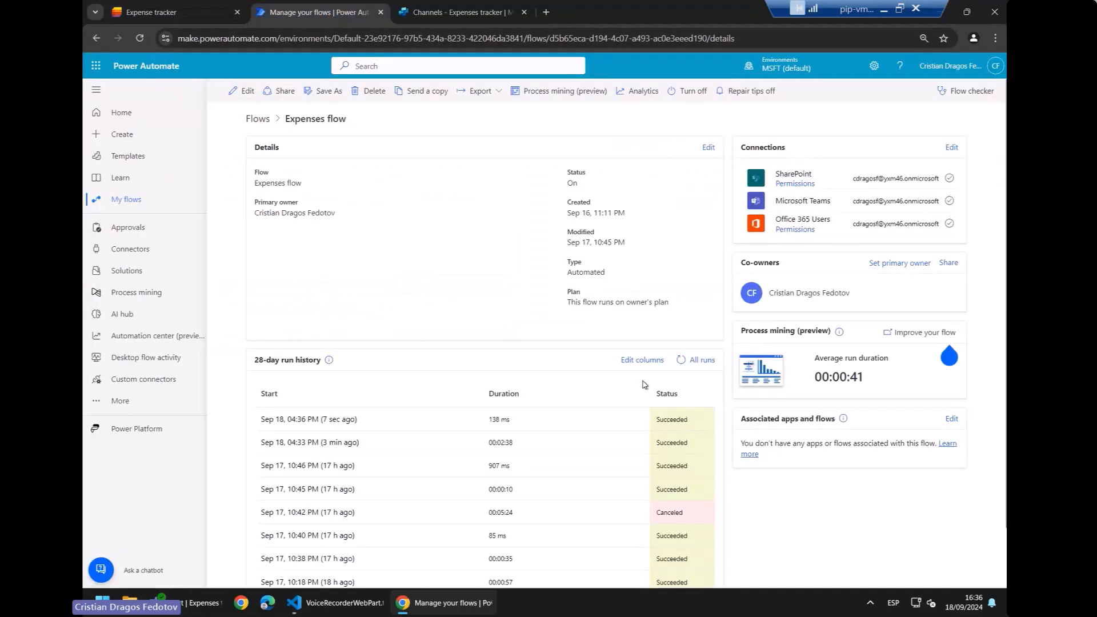
Step: Refresh the Expenses flow's 28-day run history several times to look for a run triggered by the rejection
left_click(681, 360)
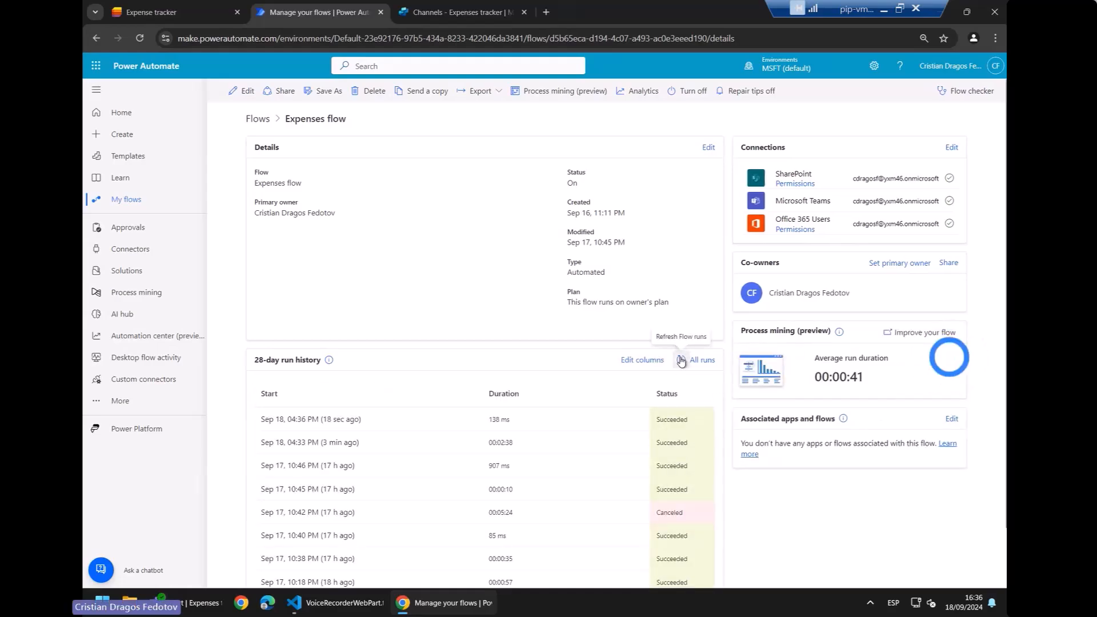
left_click(681, 360)
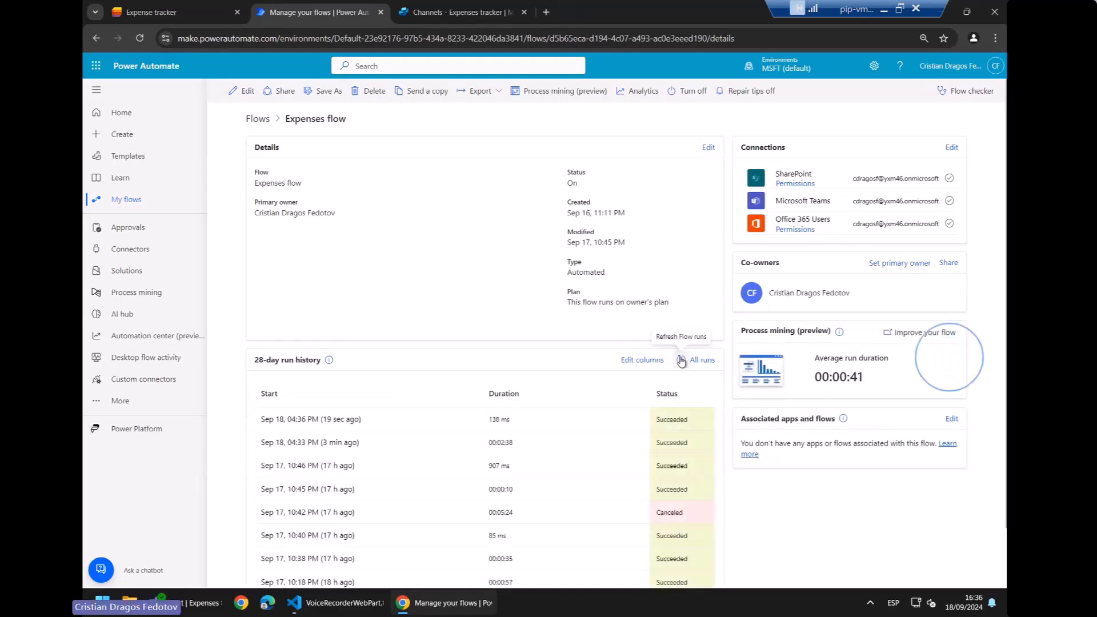
left_click(682, 360)
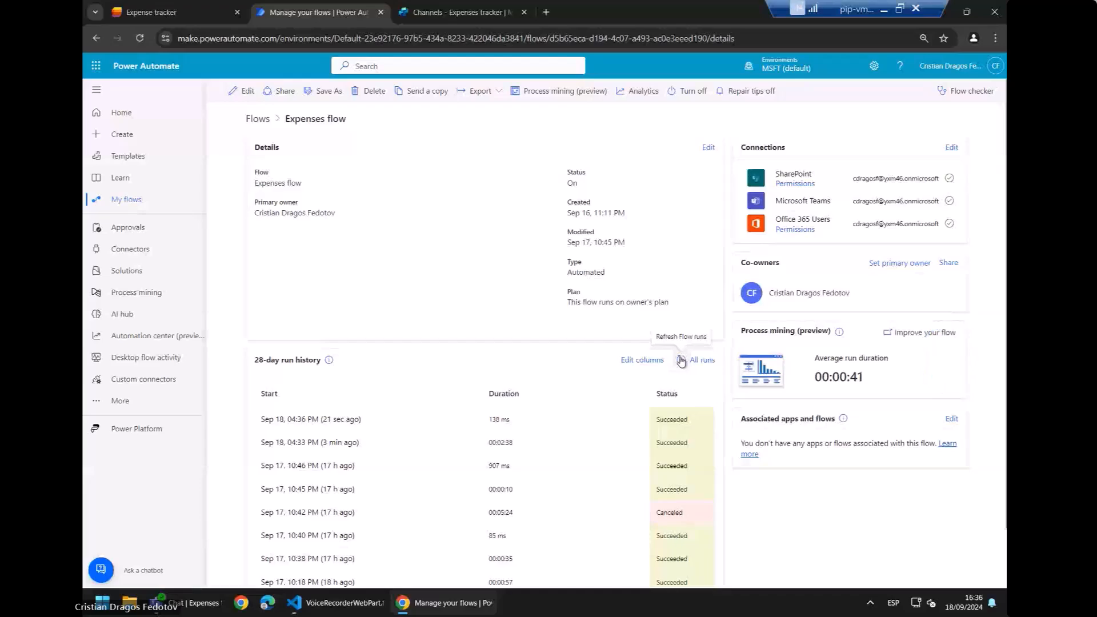
left_click(681, 361)
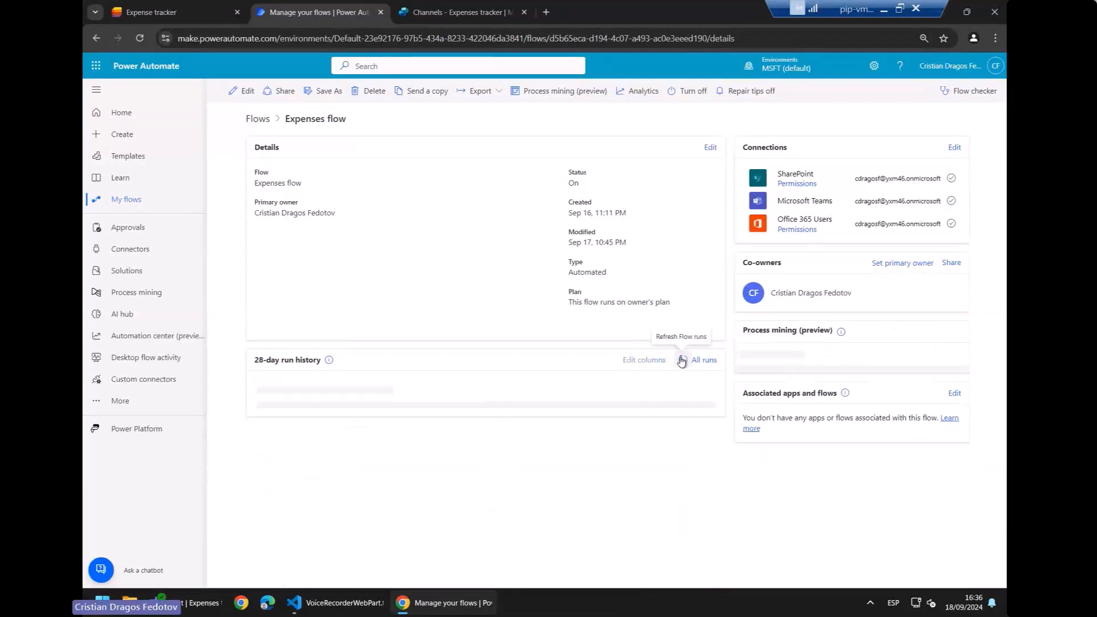
left_click(681, 360)
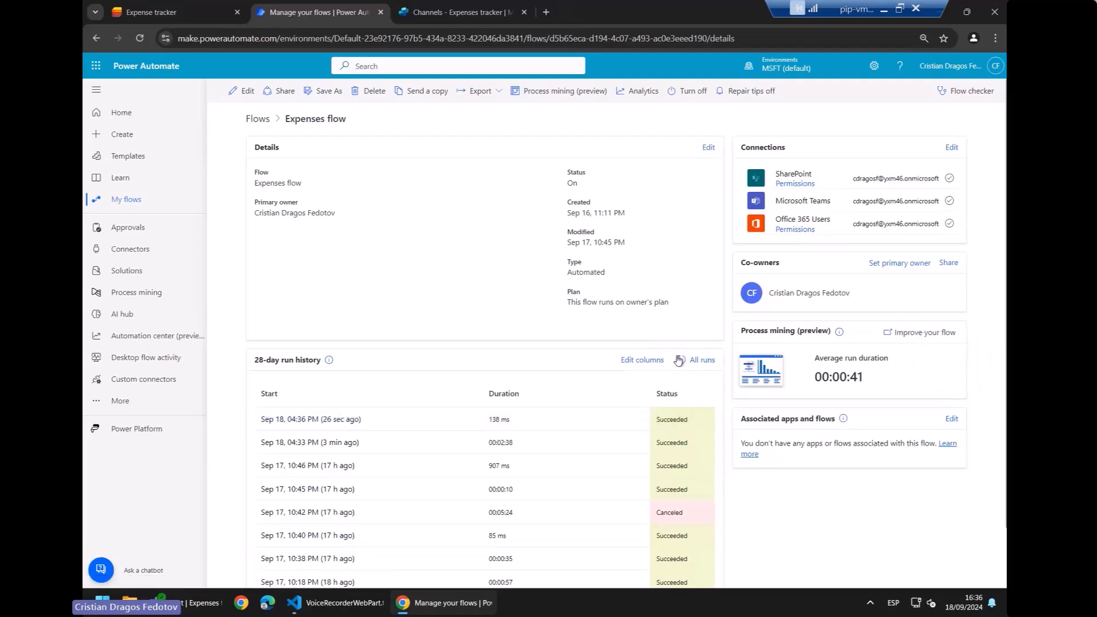
left_click(680, 360)
Step: Inspect the Sep 18, 04:36 PM run's branches, return to the flow details and refresh the run history again
left_click(343, 420)
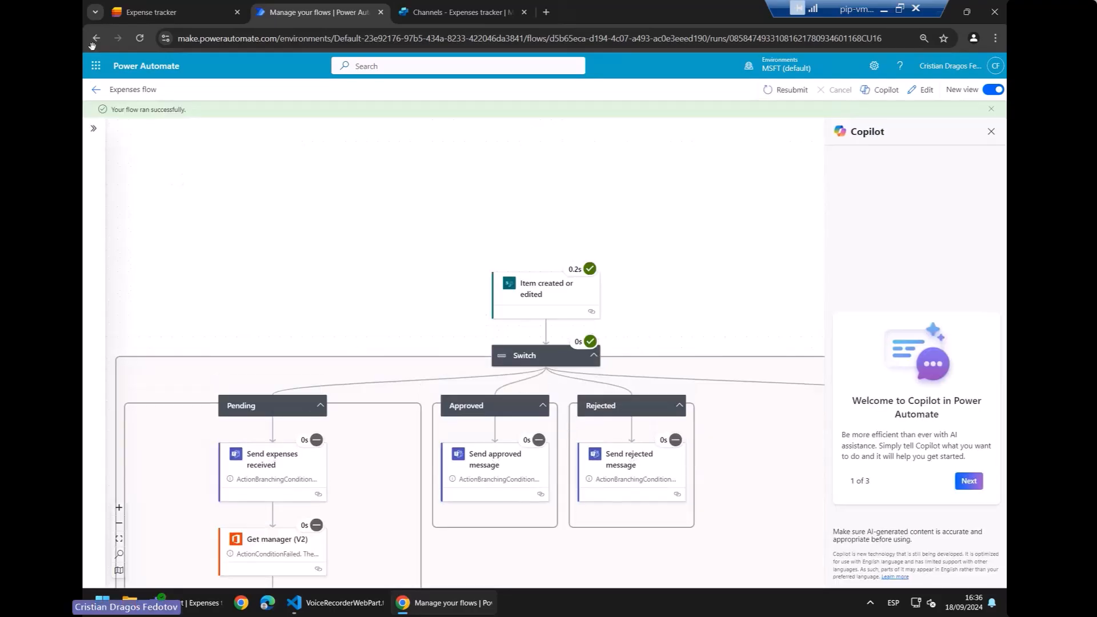
left_click(96, 39)
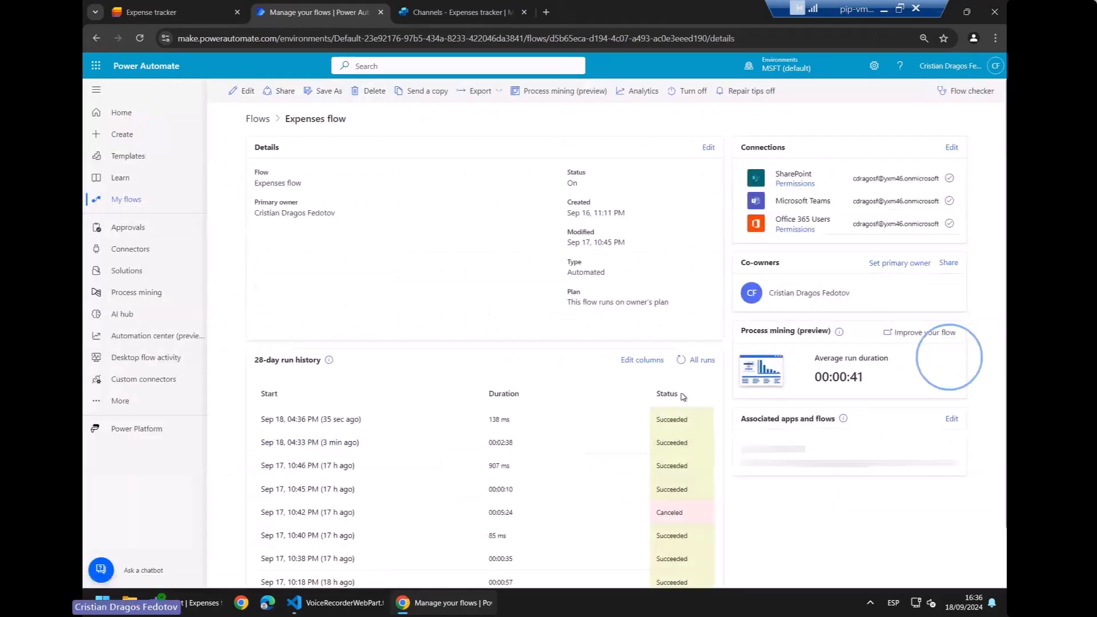
left_click(680, 361)
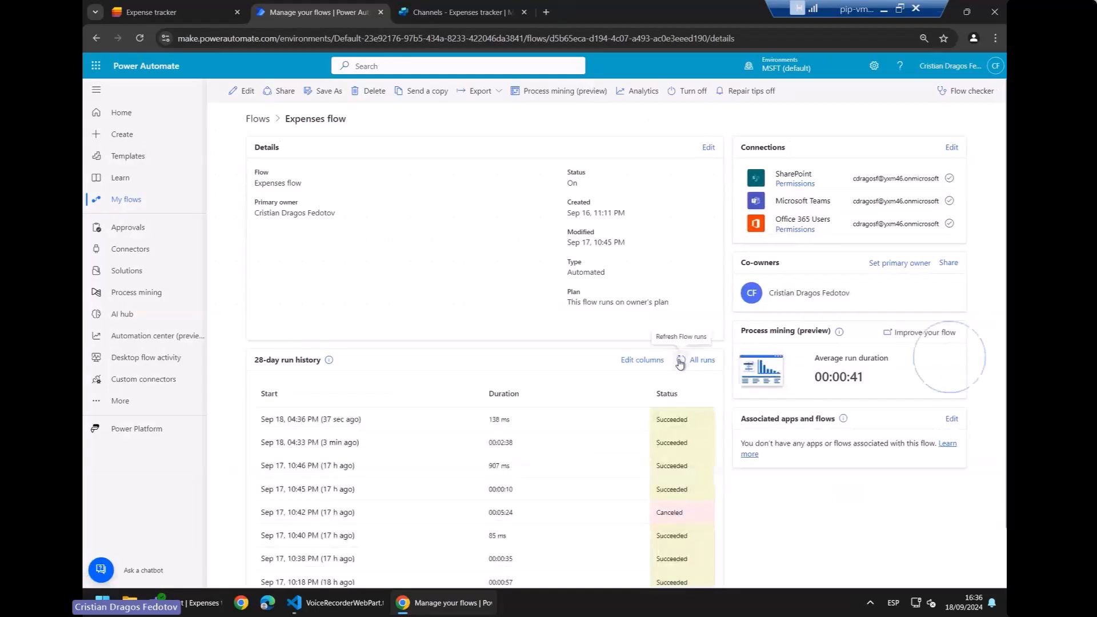
left_click(680, 361)
left_click(680, 361)
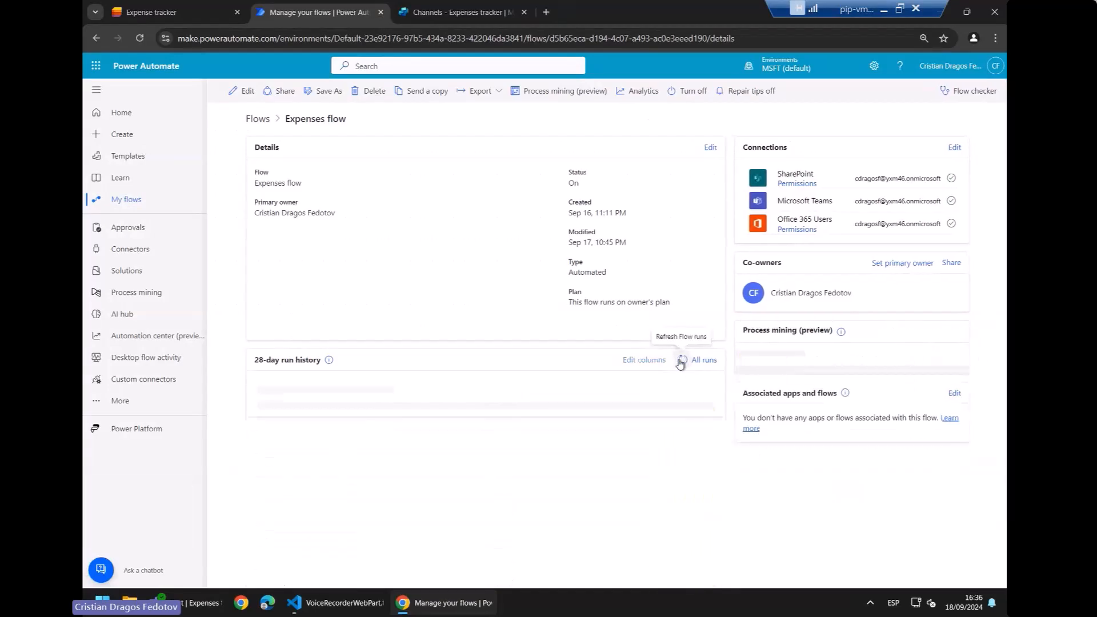
left_click(680, 361)
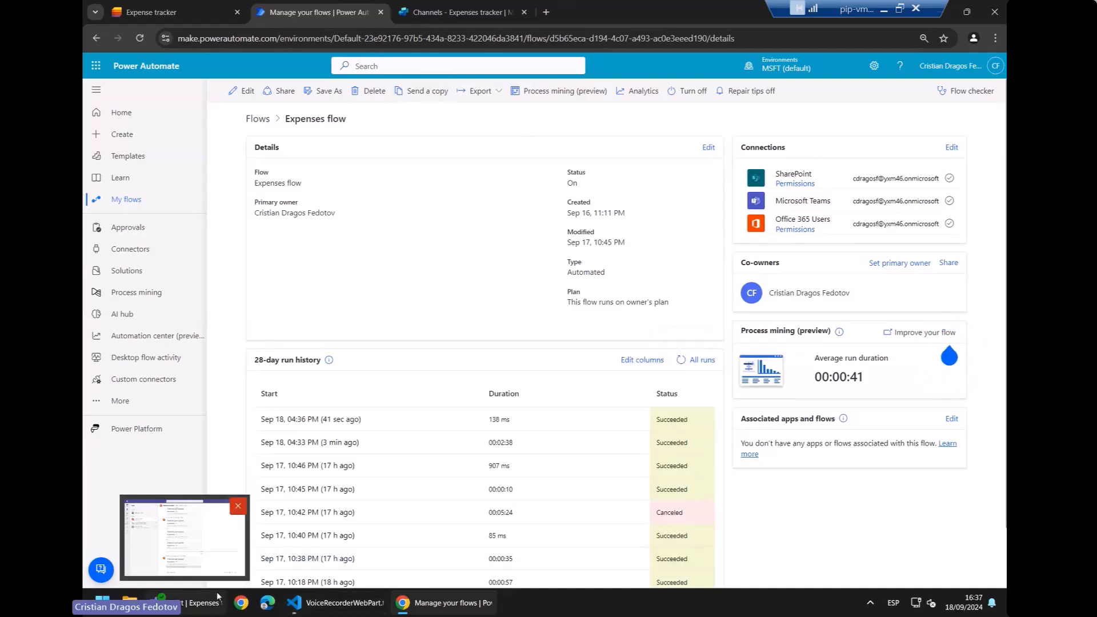
Step: Open the Expenses flow for editing, switch to Teams and change back to the expense submitter's account
left_click(240, 93)
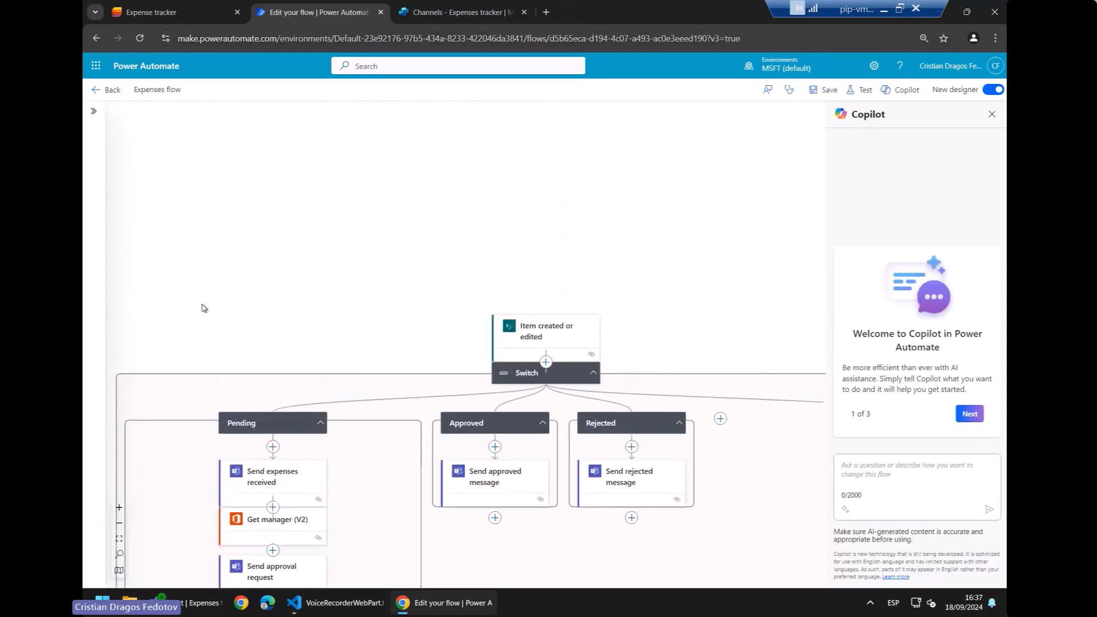
left_click(201, 602)
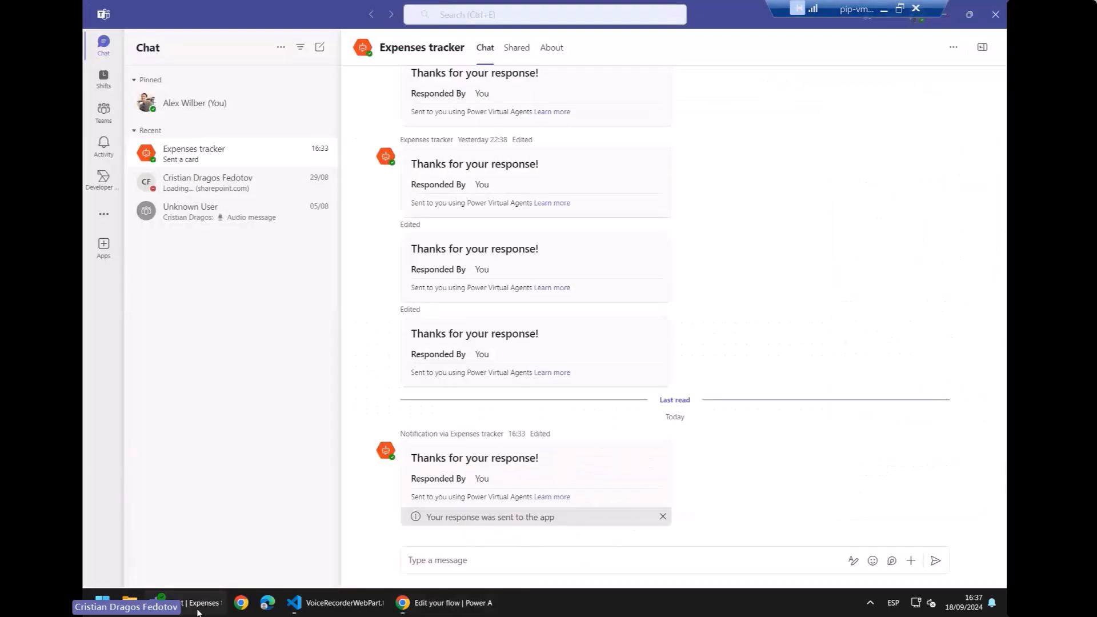
left_click(916, 22)
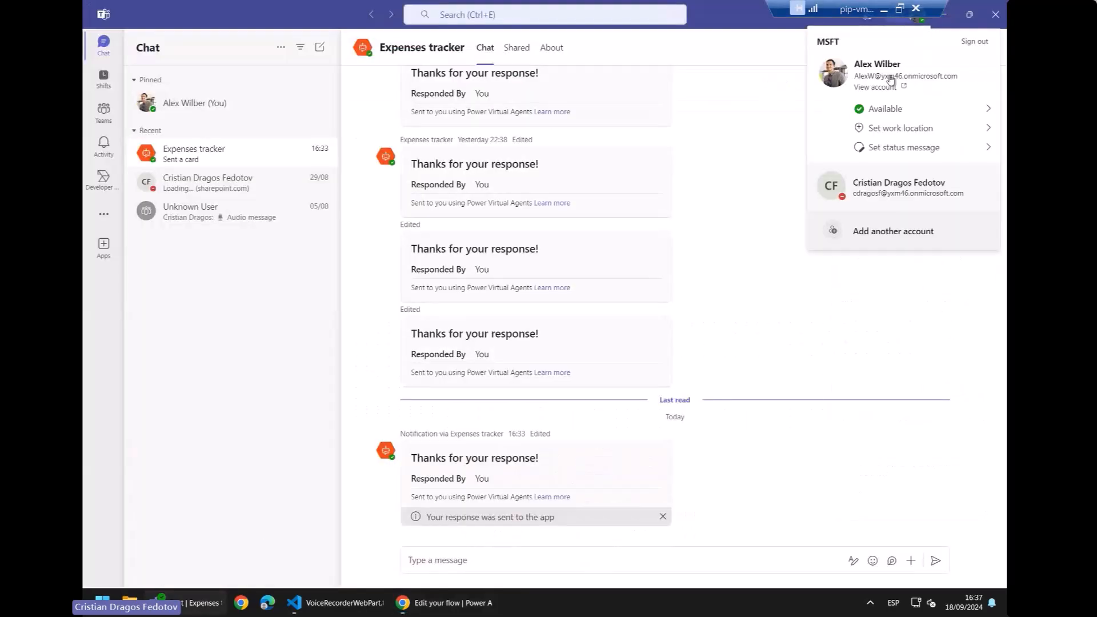
left_click(883, 180)
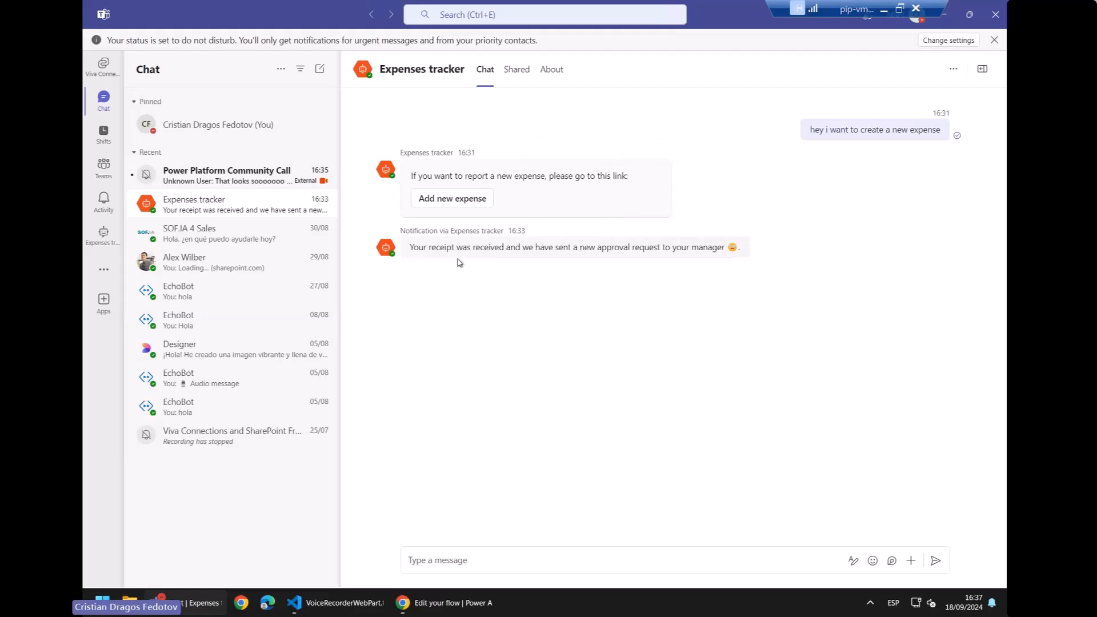
Step: Check the bot's receipt notification in Teams, then switch to Power Automate and view the Send expenses received action's parameters
left_click_drag(410, 250, 644, 260)
left_click(674, 247)
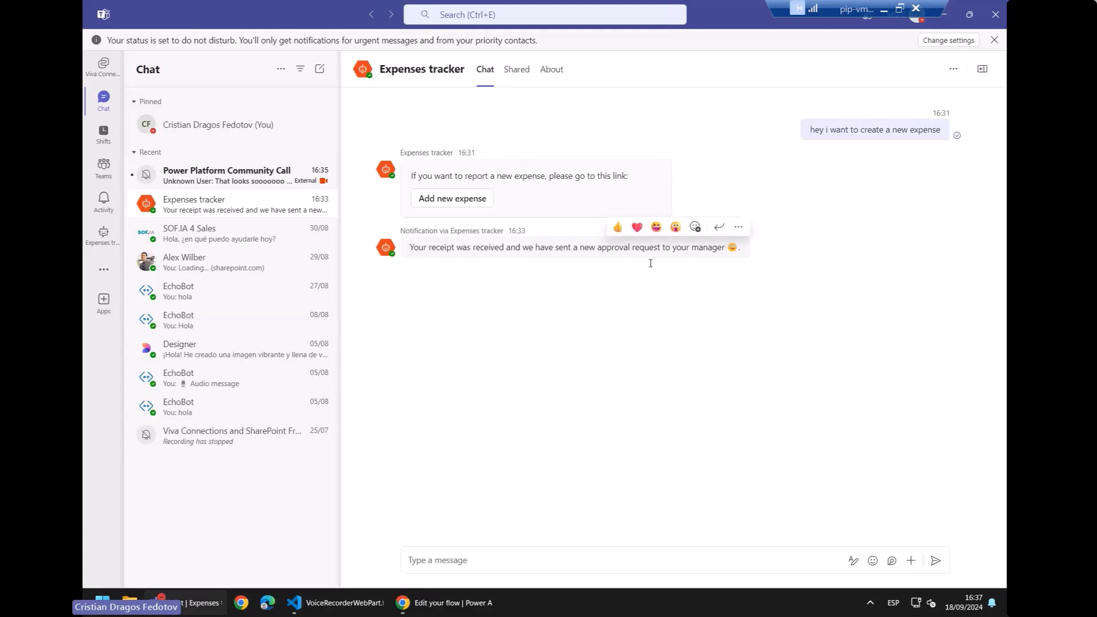
left_click(445, 602)
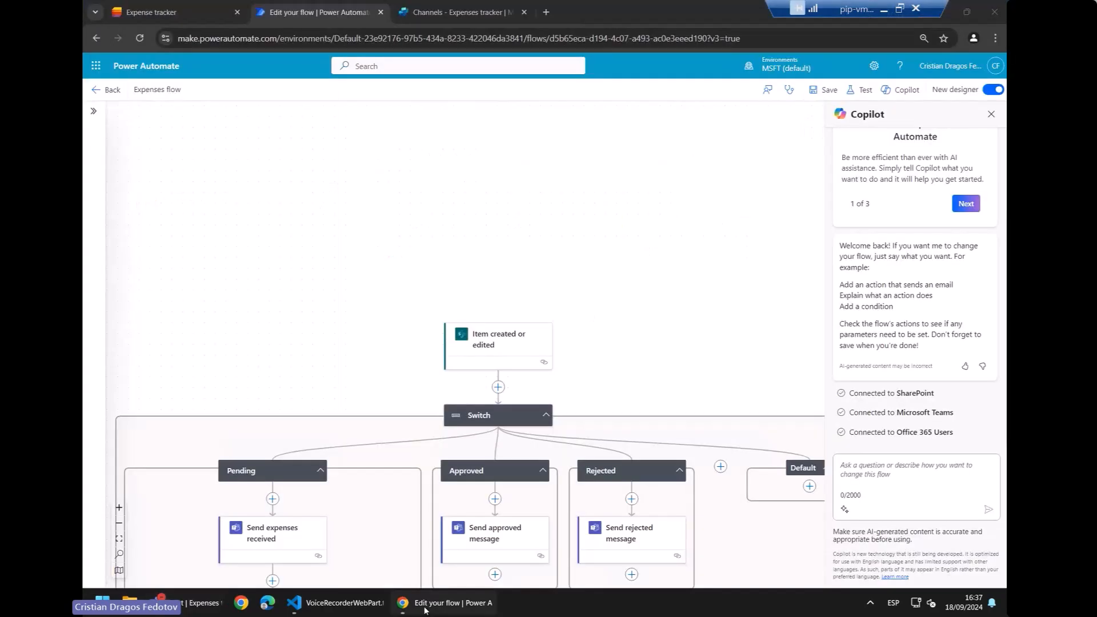
scroll(337, 228, "down", 3)
scroll(364, 211, "down", 1)
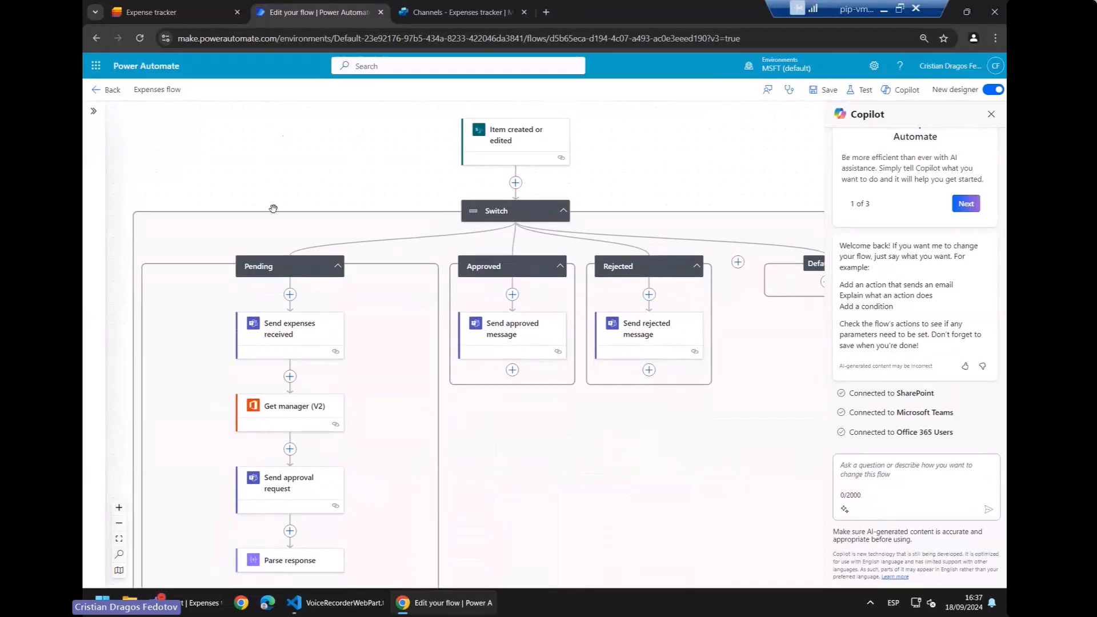
left_click(313, 330)
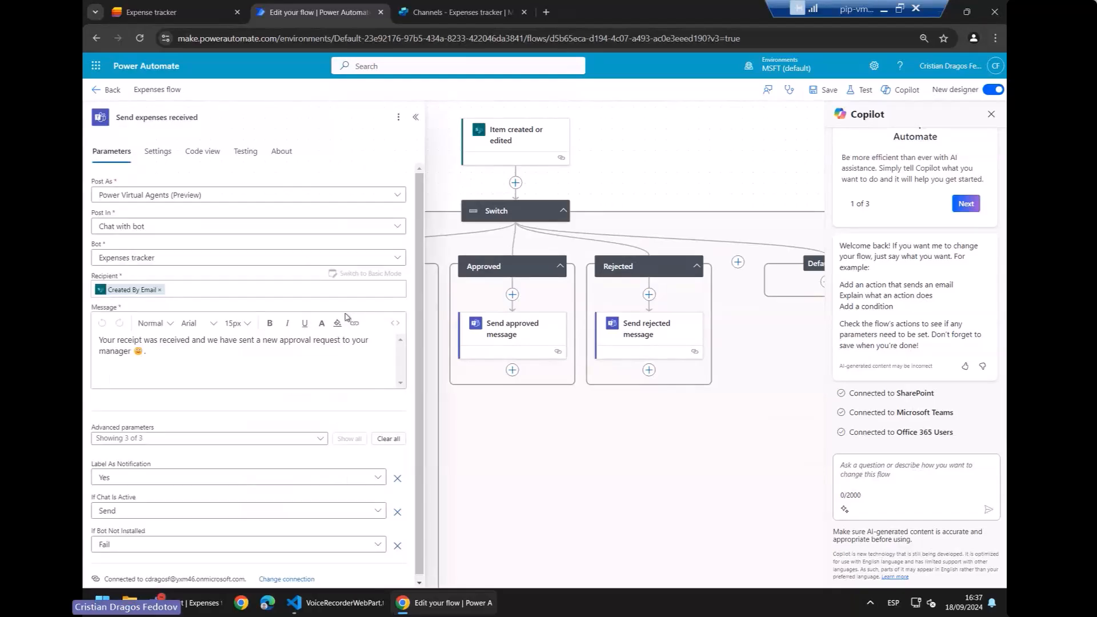
left_click(416, 117)
Step: Search the actions available at the start of the Pending branch for "teams" and browse the Microsoft Teams connector's full action list
left_click(291, 295)
left_click(323, 285)
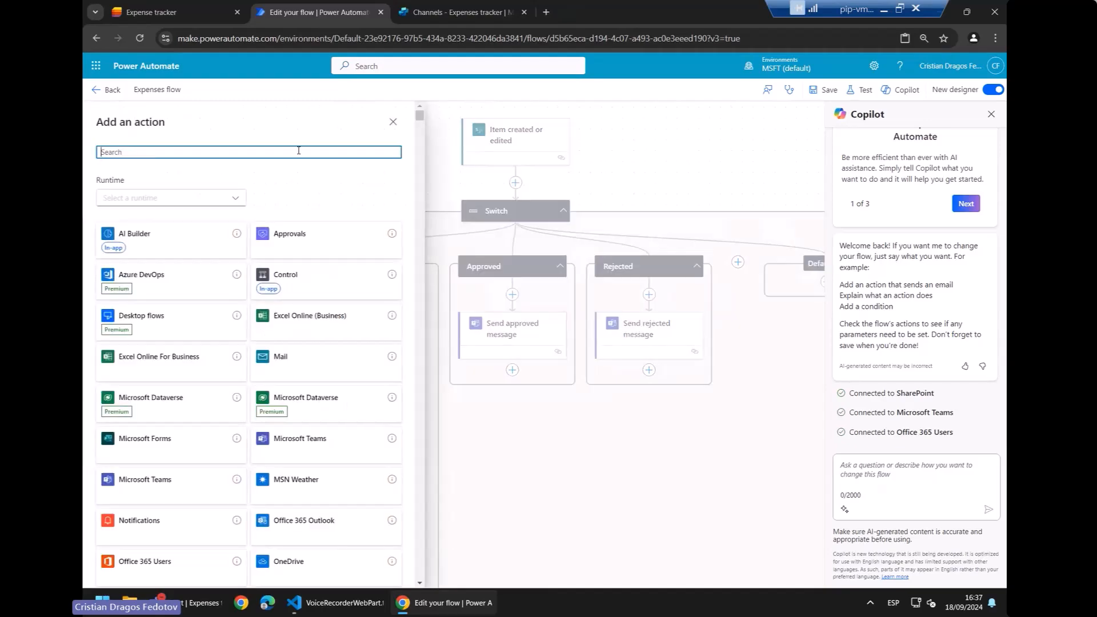
type("teams")
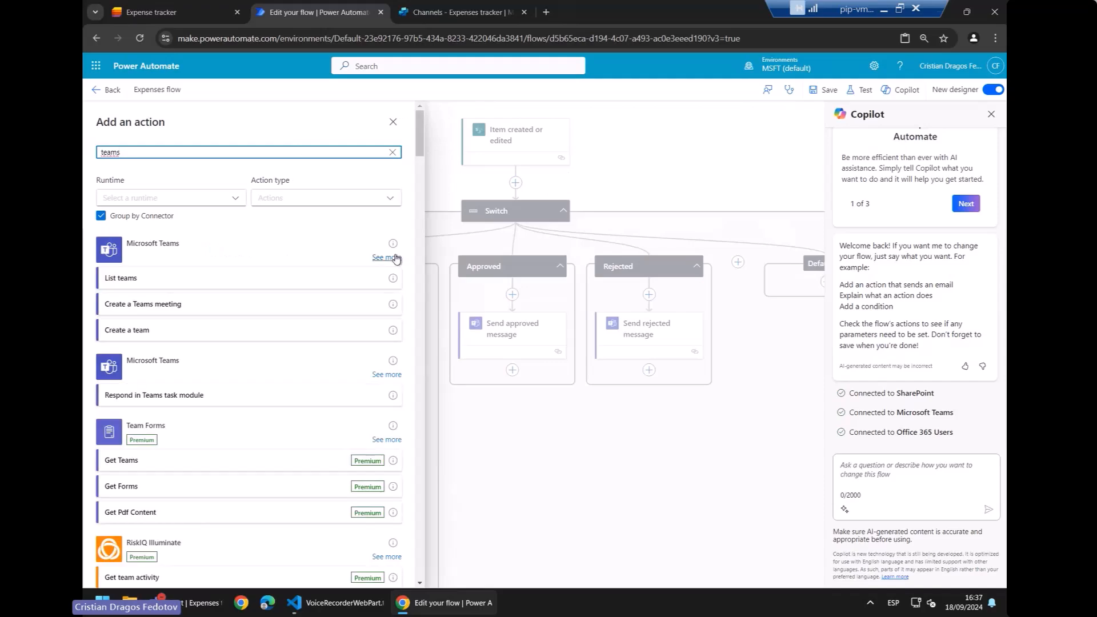
left_click(394, 258)
scroll(221, 394, "down", 3)
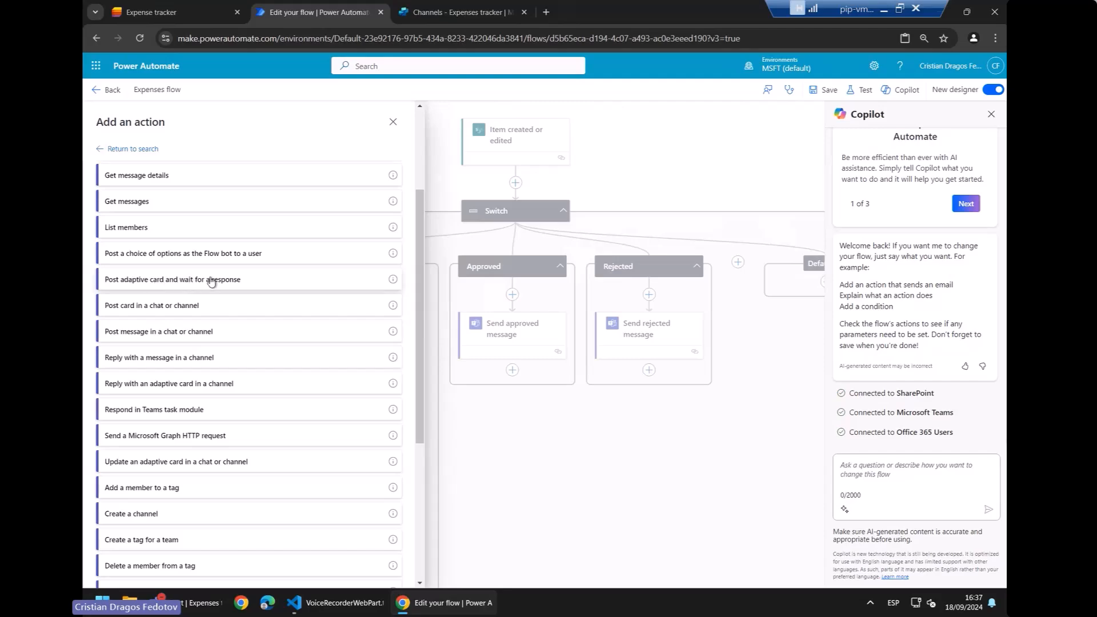
left_click(519, 404)
Step: Review the Post As and Post In choices of the Send expenses received action without changing them
left_click(317, 343)
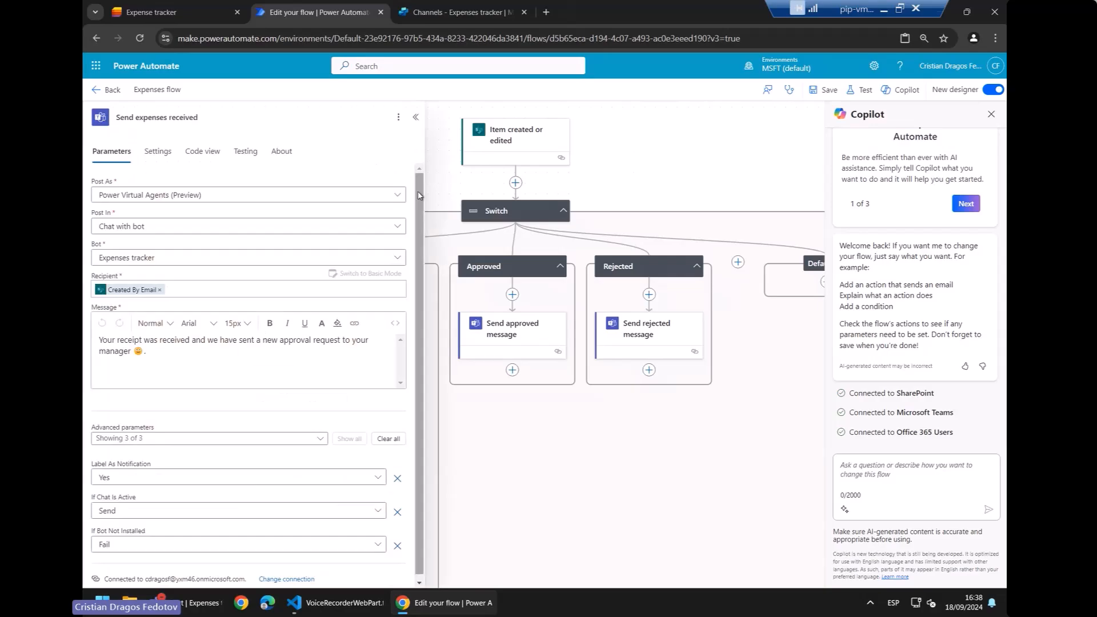
left_click(191, 197)
left_click(195, 197)
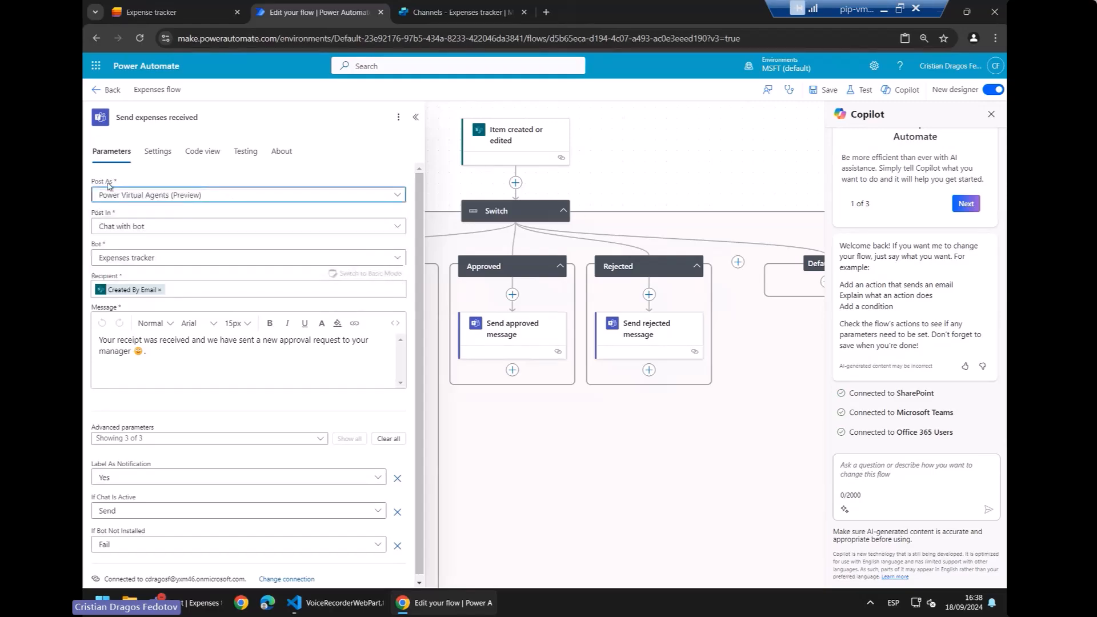
left_click(144, 195)
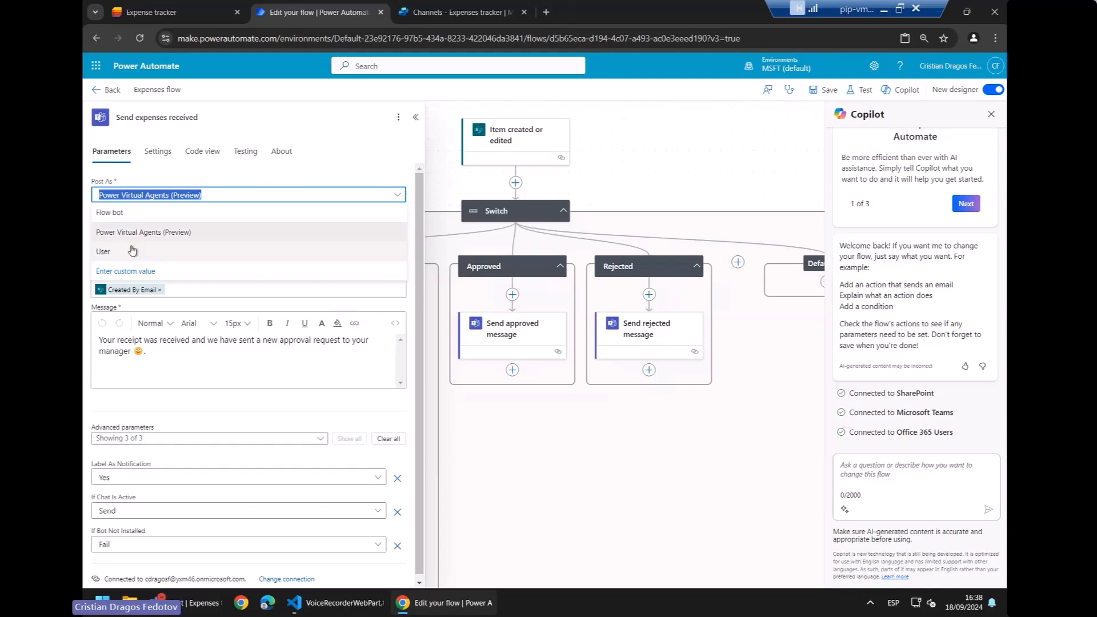
left_click(266, 182)
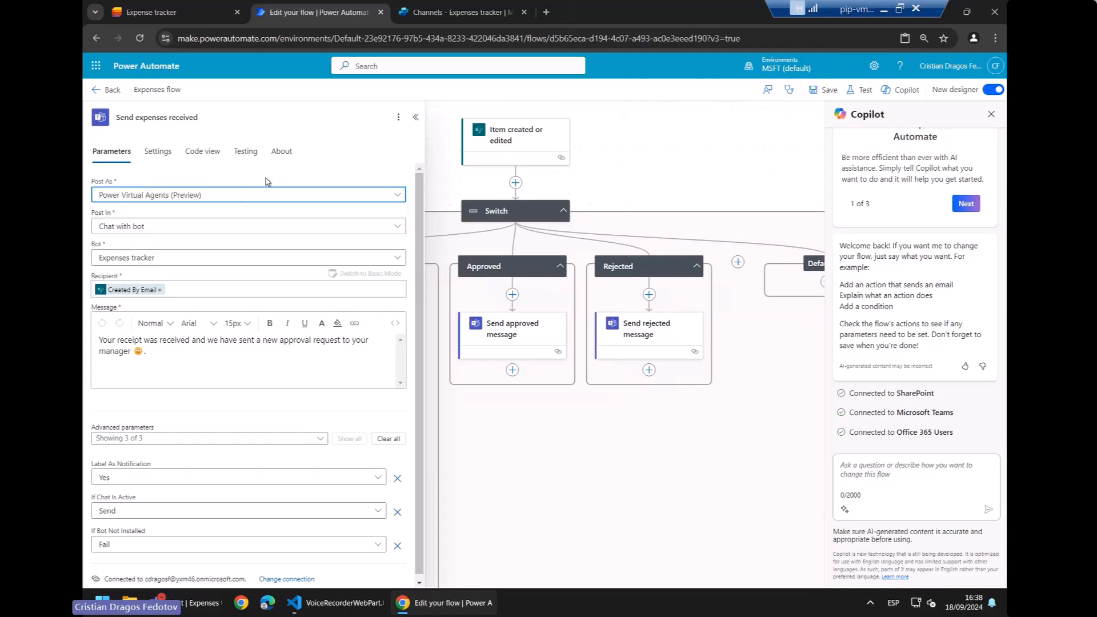
left_click(401, 228)
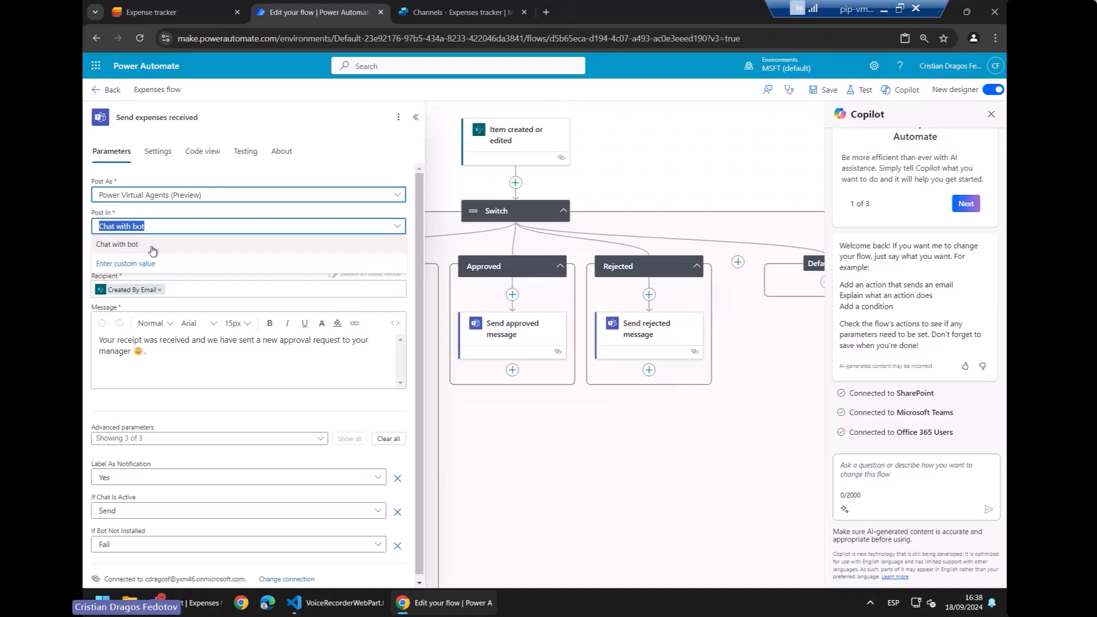
left_click(410, 232)
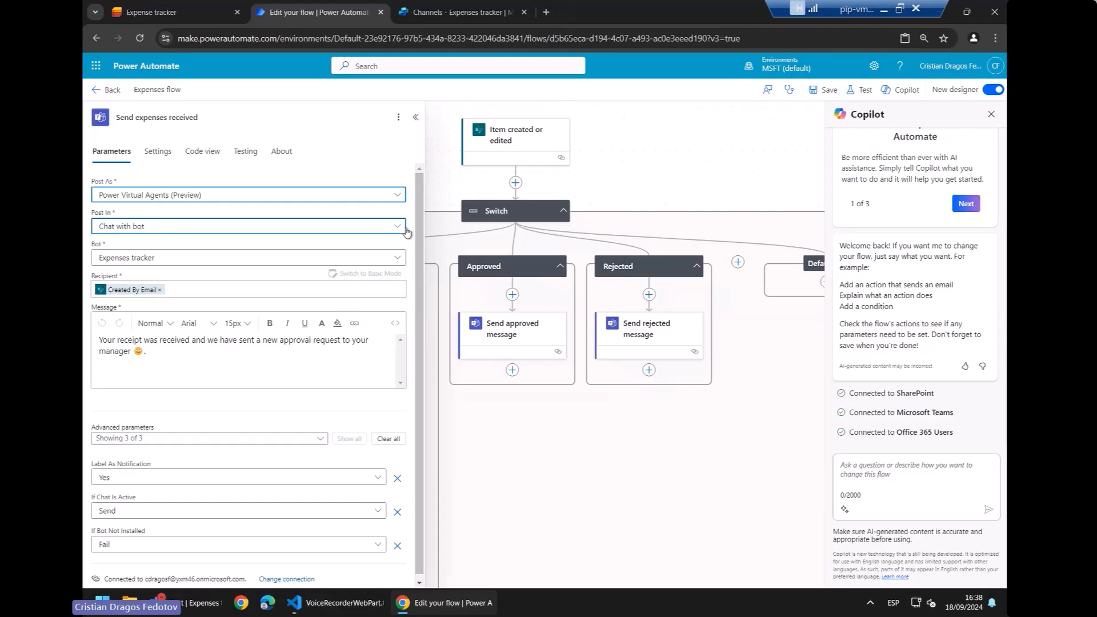
left_click(403, 229)
left_click(415, 240)
Step: Review the Bot choices of Send expenses received, comparing them with the custom copilots in Copilot Studio, and close the action's details
left_click(142, 254)
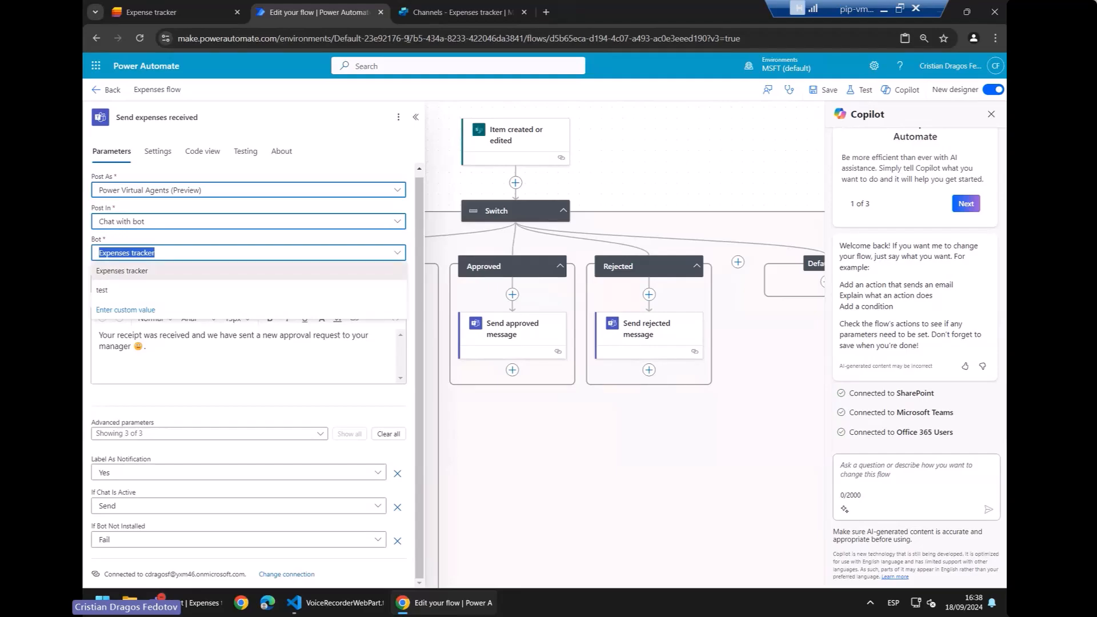
left_click(440, 13)
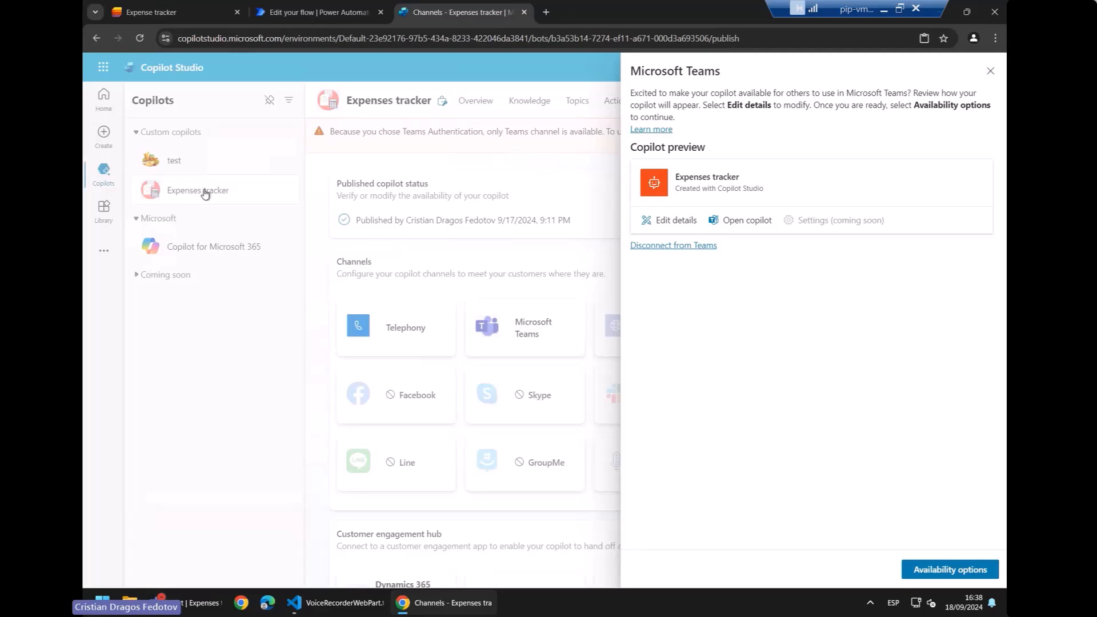
left_click(335, 15)
left_click(139, 273)
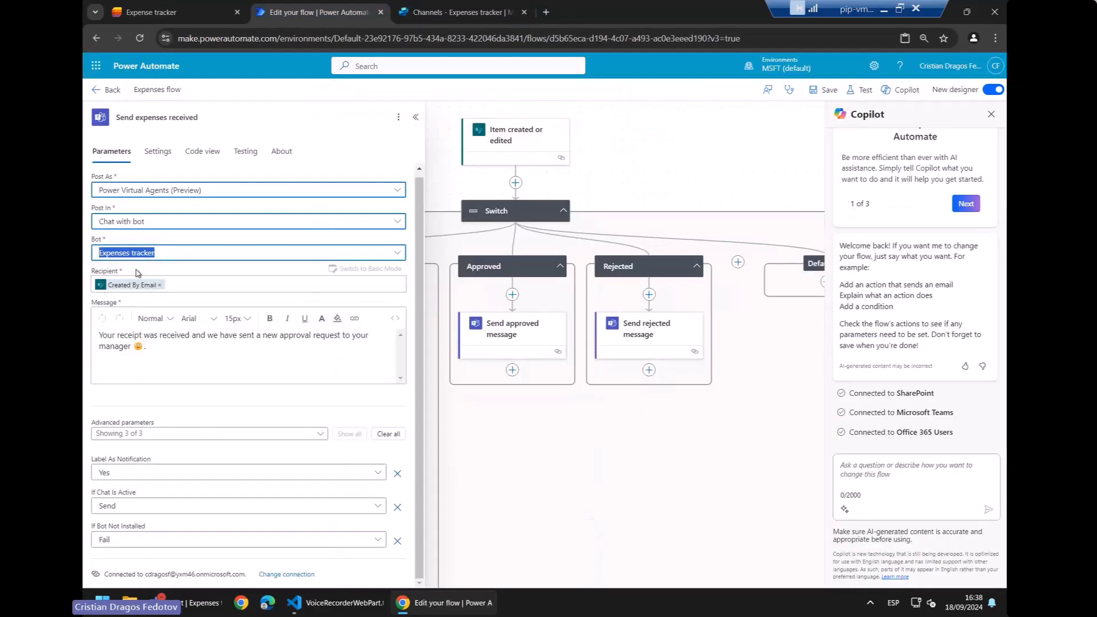
left_click(420, 279)
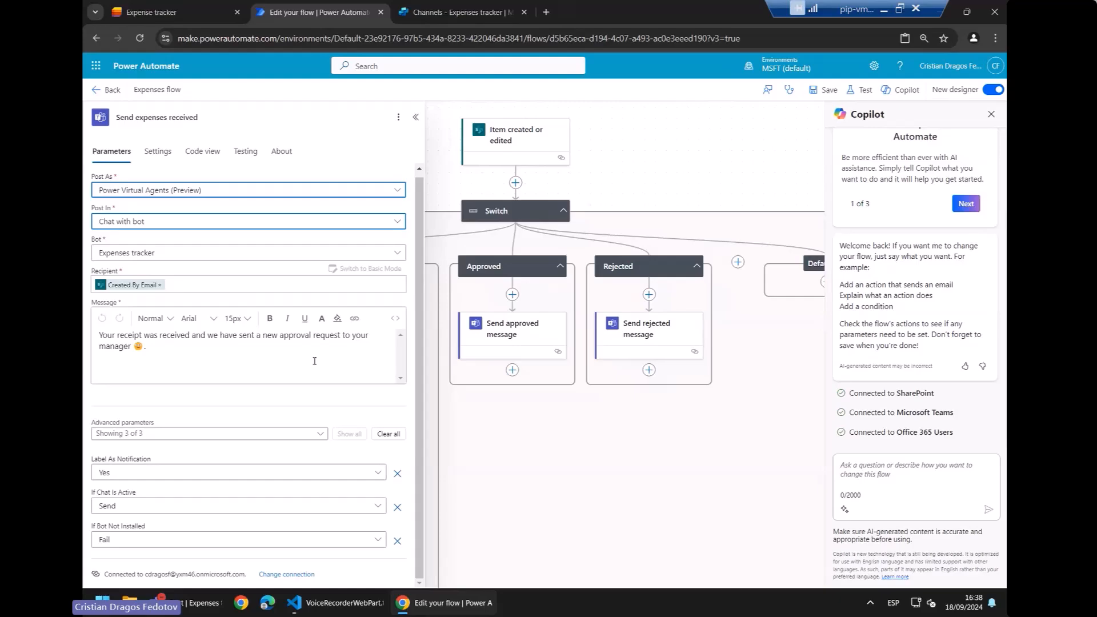
left_click(483, 419)
left_click(308, 331)
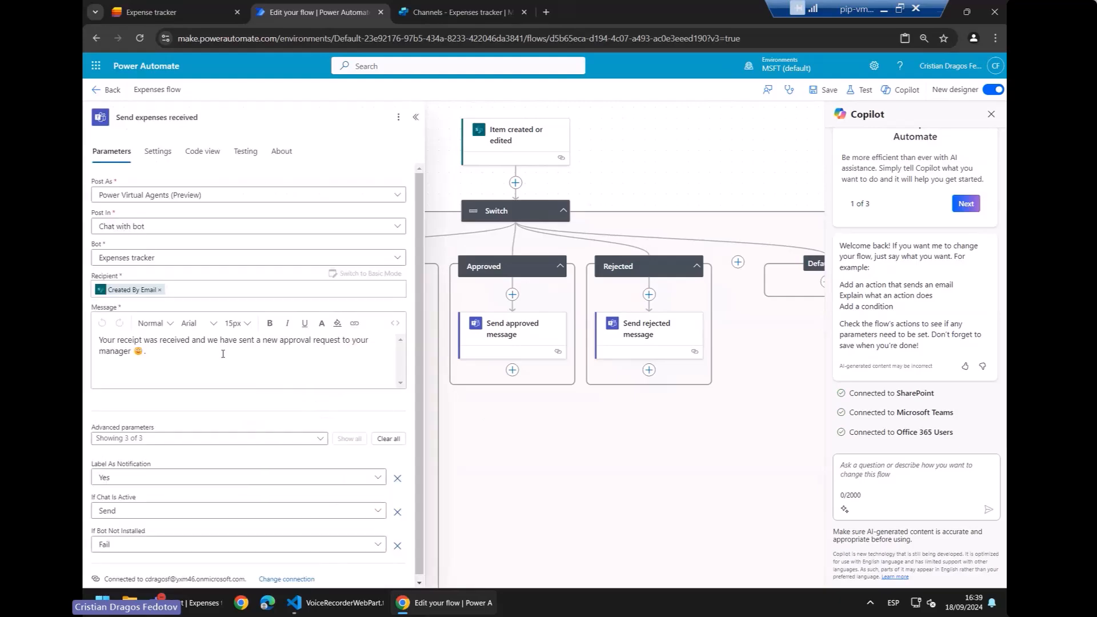
left_click(481, 410)
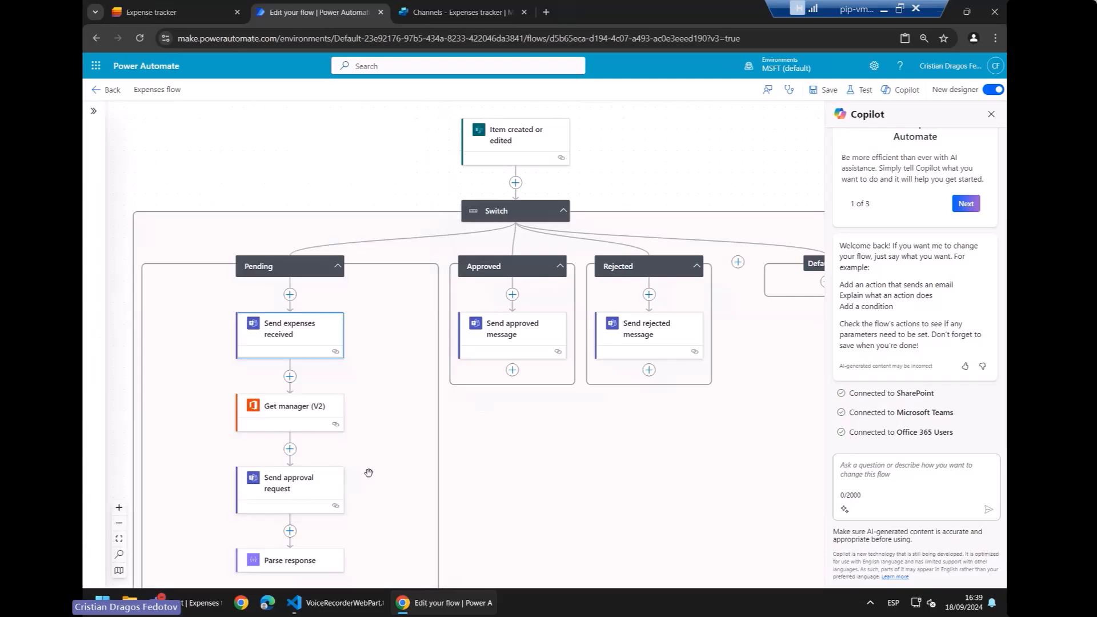
Step: Review the Send approval request action's adaptive card JSON, recipient, bot and advanced parameters, then close its details
left_click_drag(368, 472, 383, 353)
left_click(308, 365)
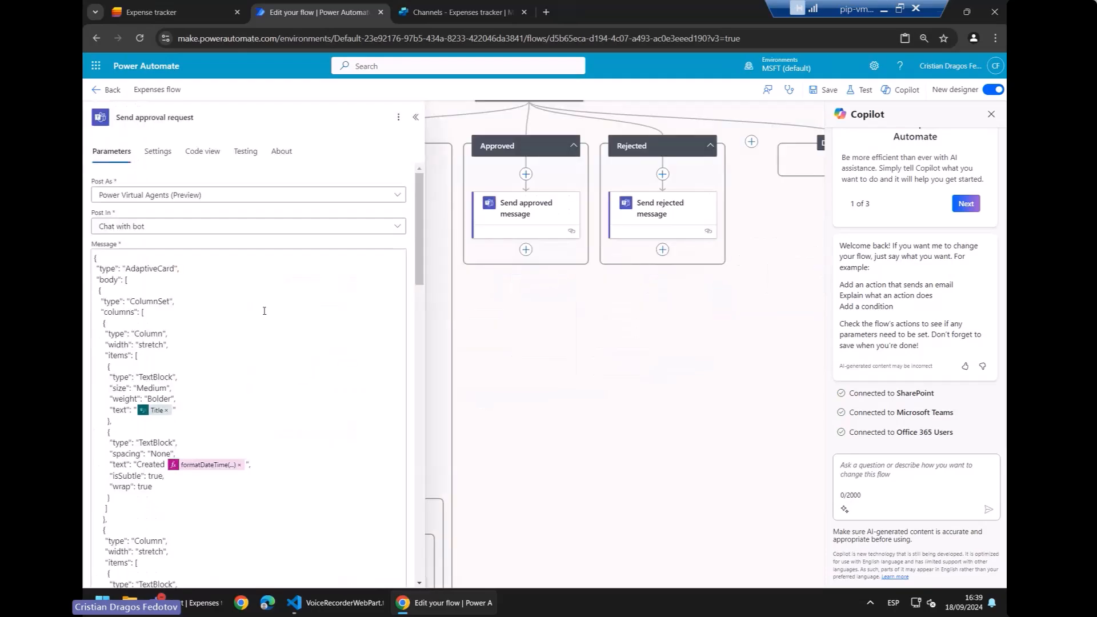
left_click(233, 310)
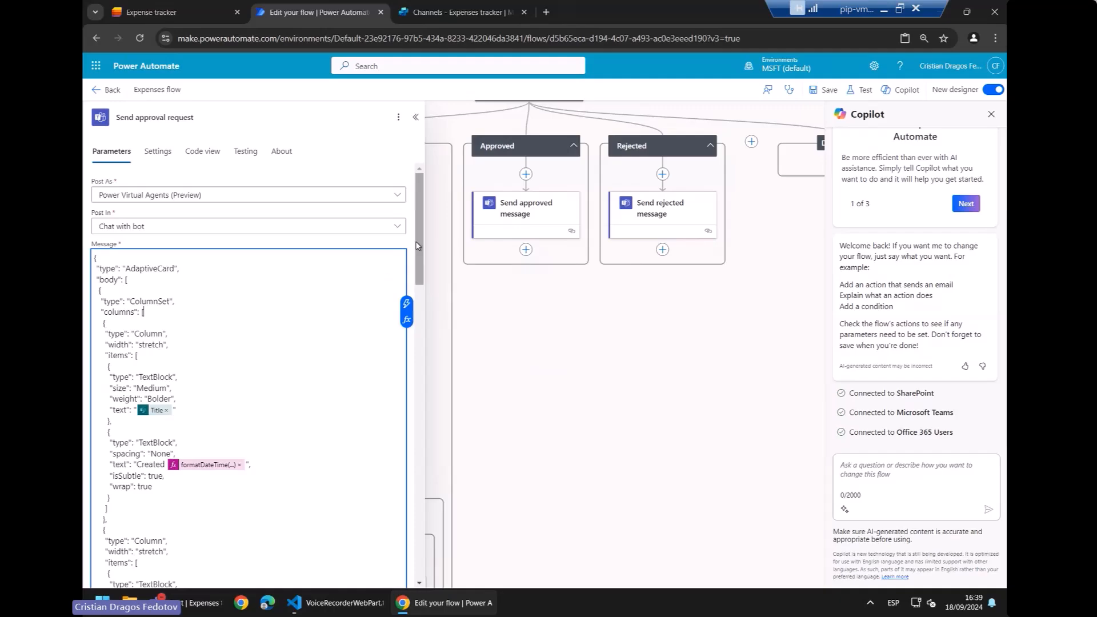
scroll(408, 404, "down", 15)
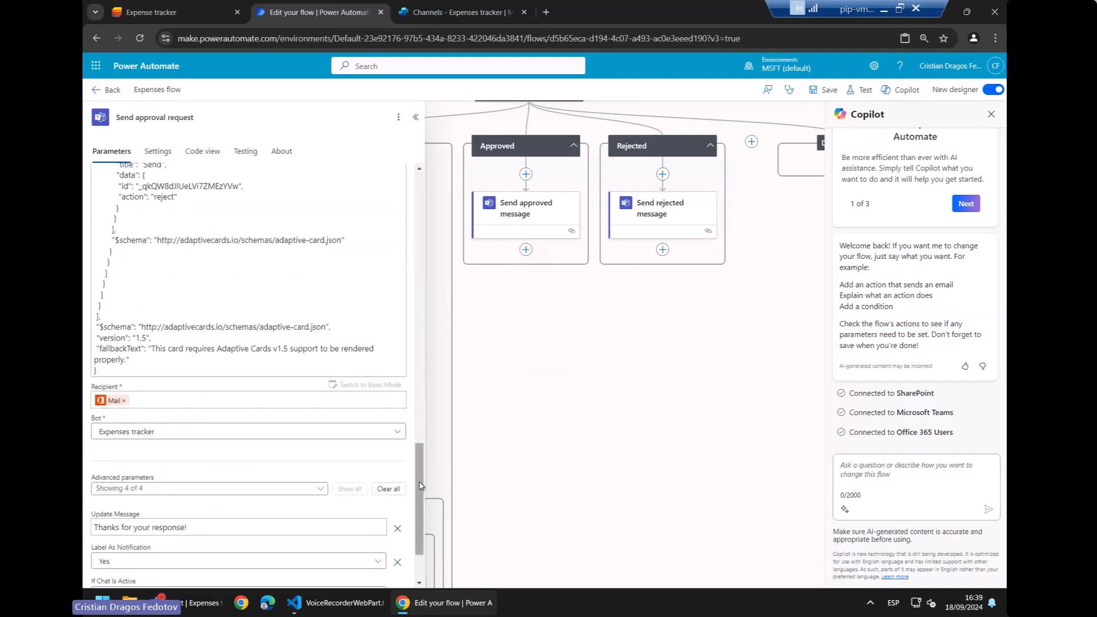
scroll(420, 486, "up", 15)
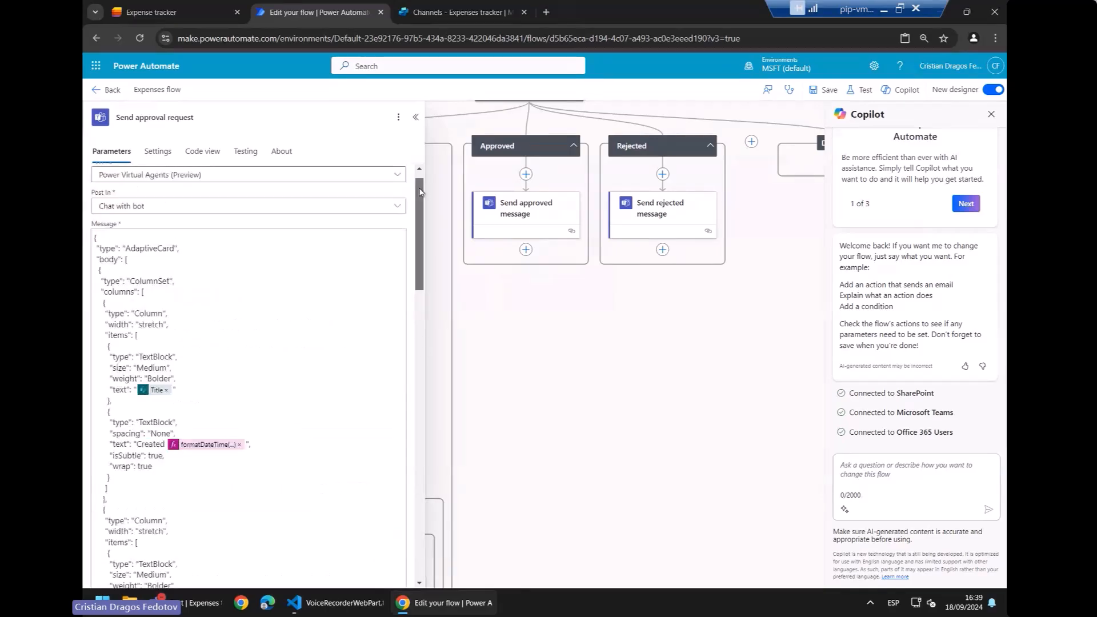
left_click(572, 335)
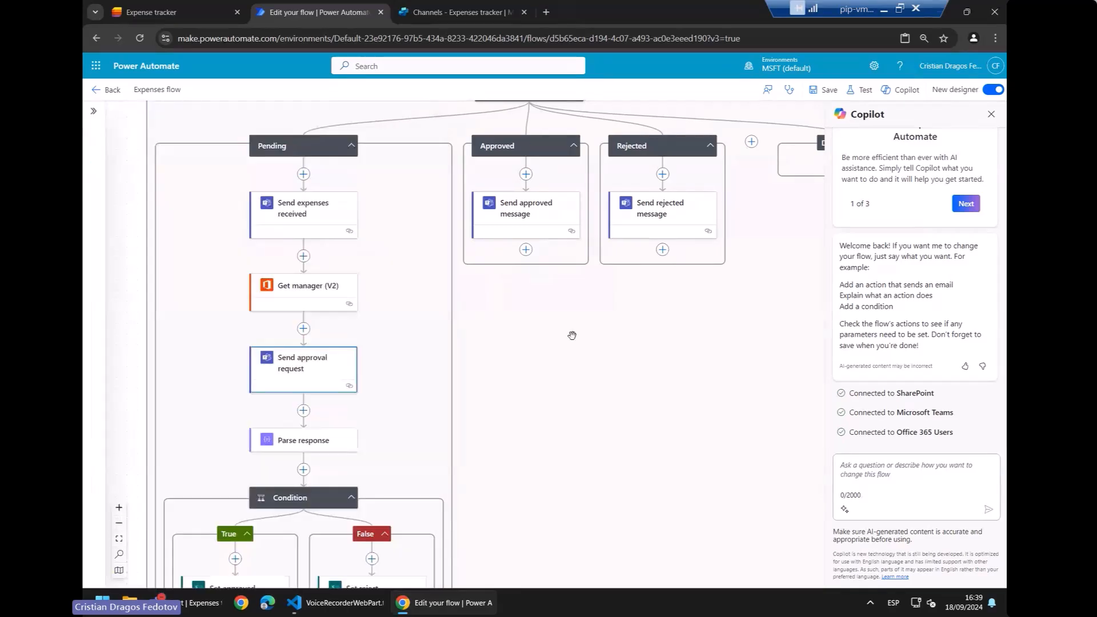
Step: Close the Microsoft Teams channel details of the Expenses tracker copilot in Copilot Studio and minimize the remote session
left_click(448, 21)
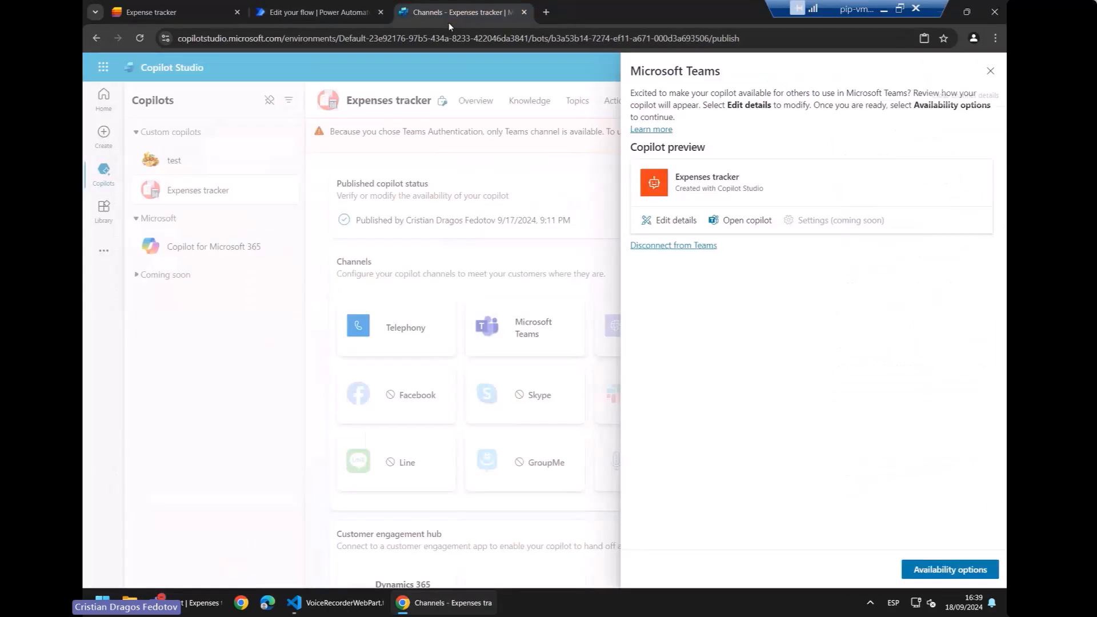
left_click(990, 74)
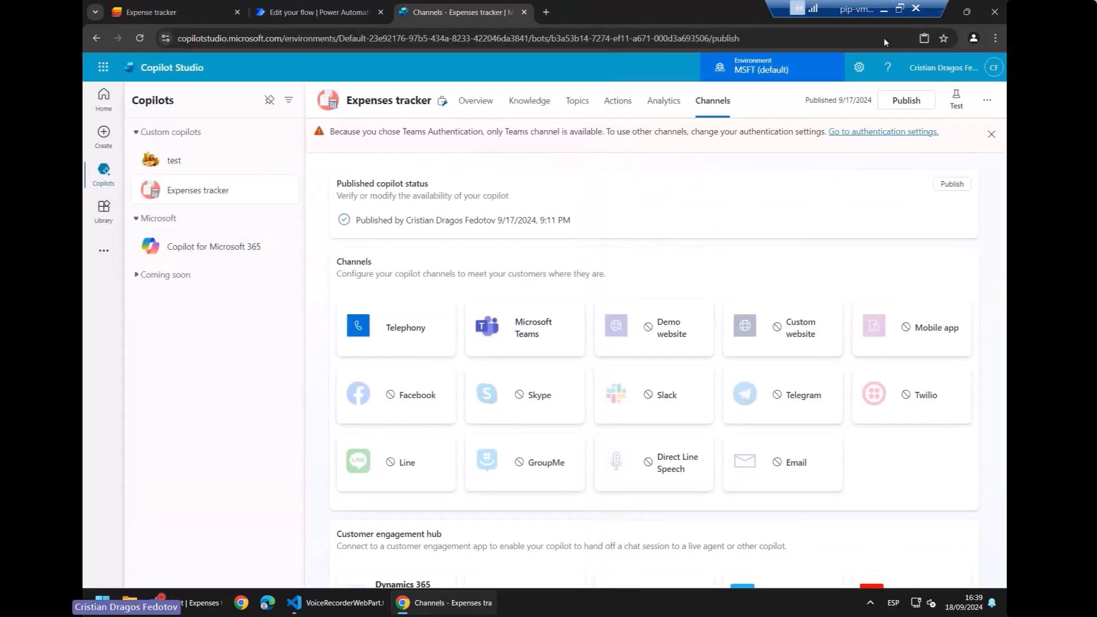
left_click(886, 13)
Step: Switch to PowerPoint, present the Copilot Studio deck from slide 4 and advance to "Important things to know"
left_click(748, 603)
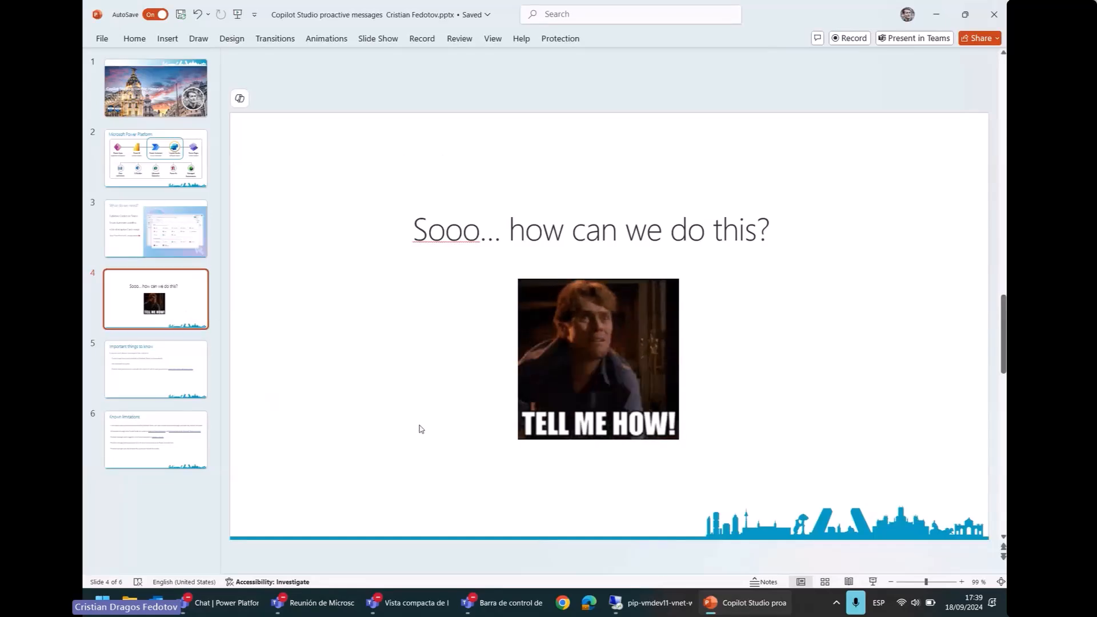
key("shift+F5")
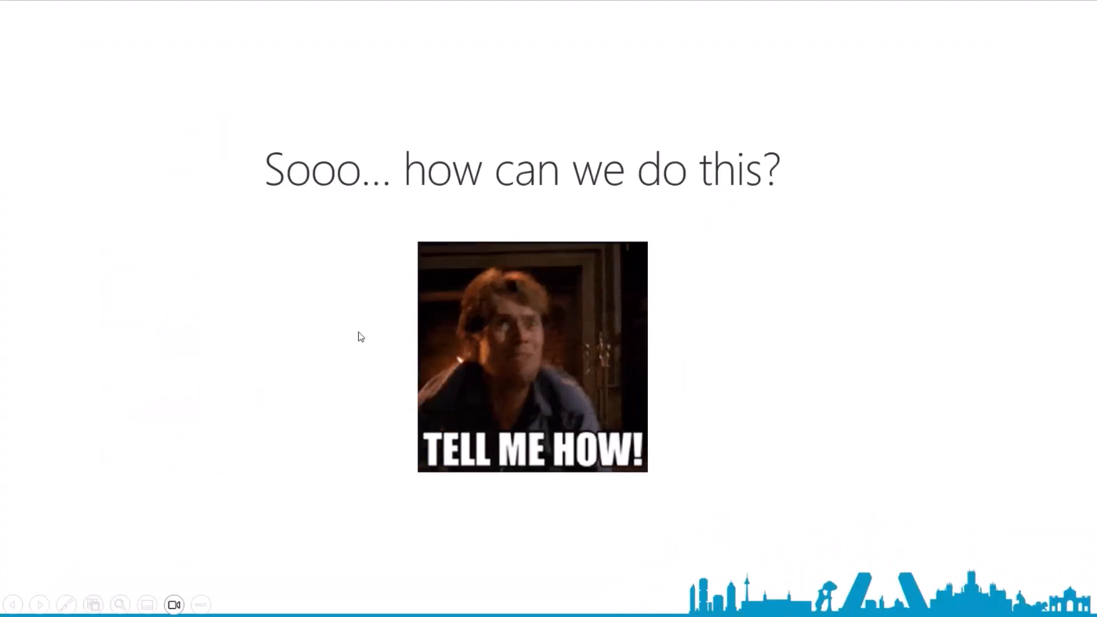
left_click(305, 269)
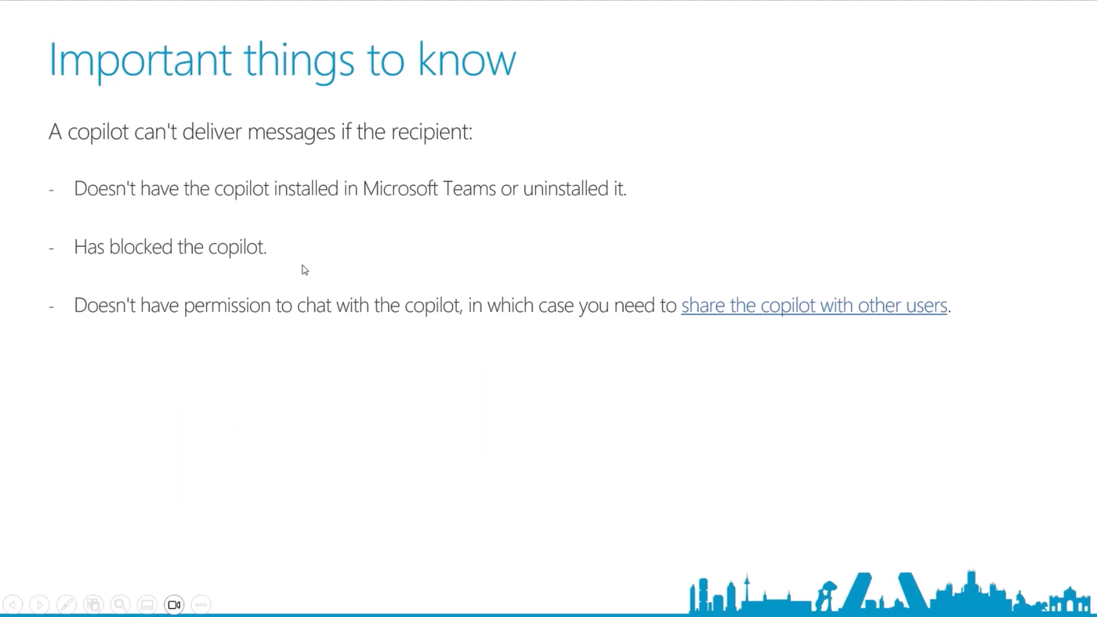